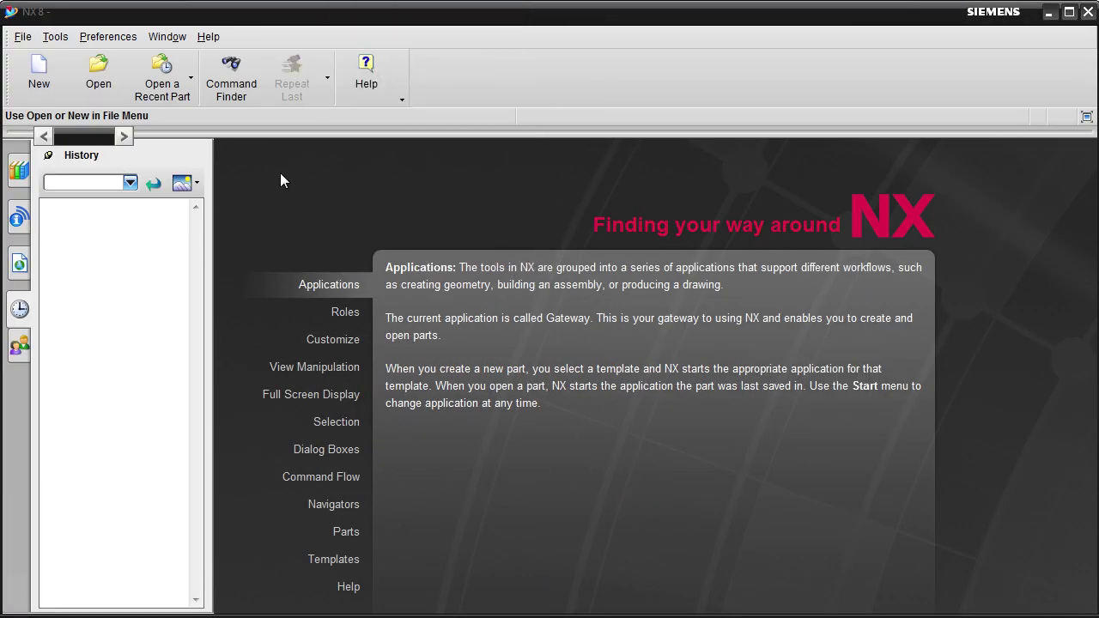
- Create a new millimetre Model part and start a task-environment sketch on the XY datum plane
left_click(38, 84)
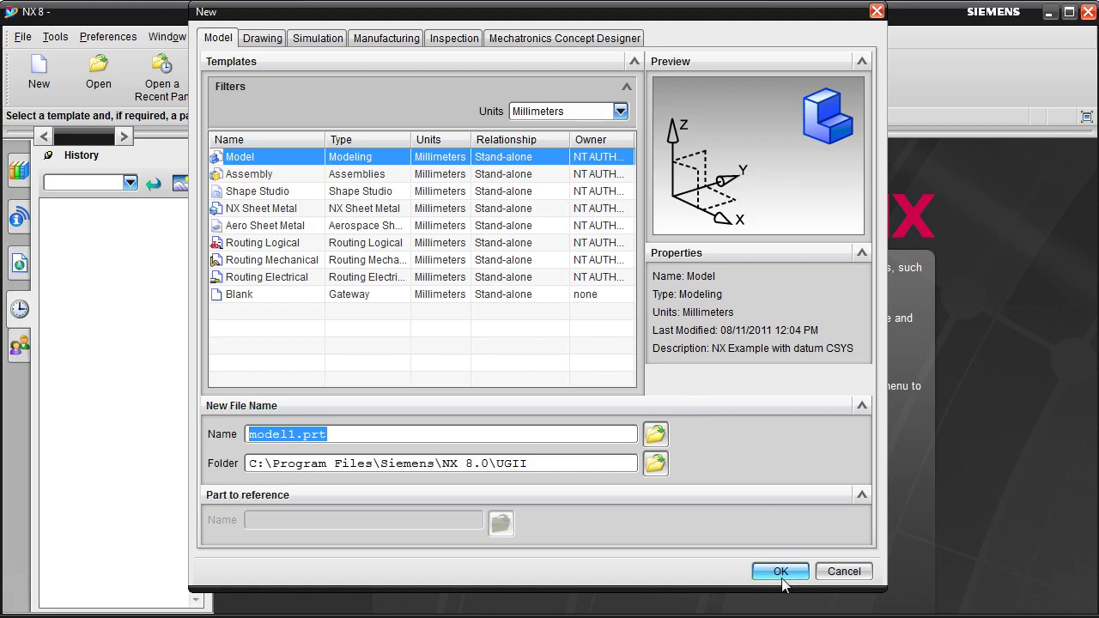
left_click(781, 575)
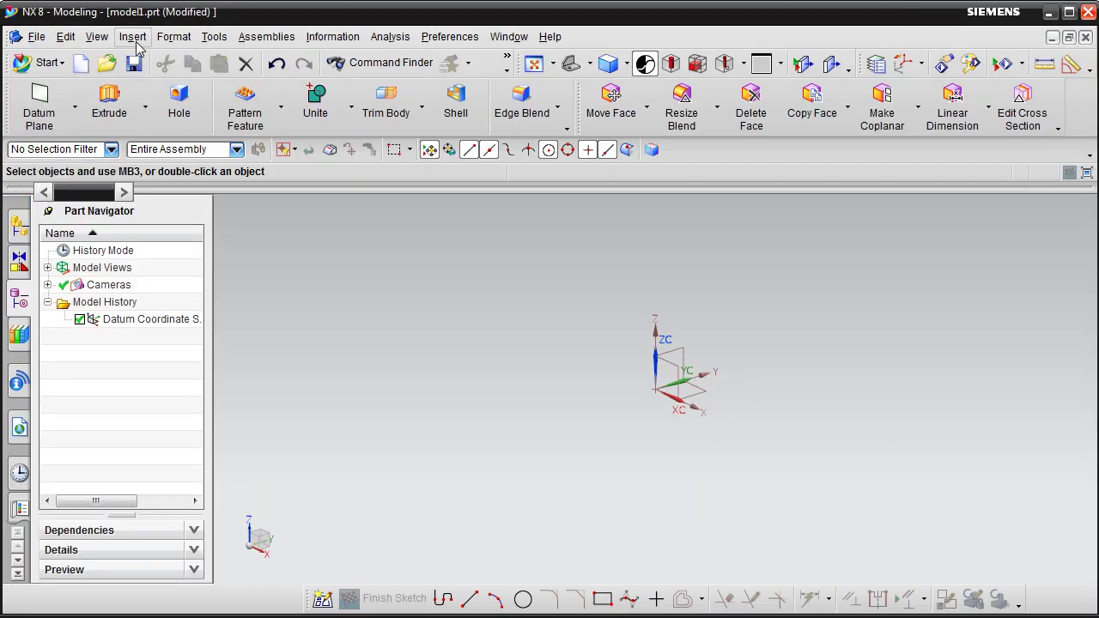
left_click(133, 38)
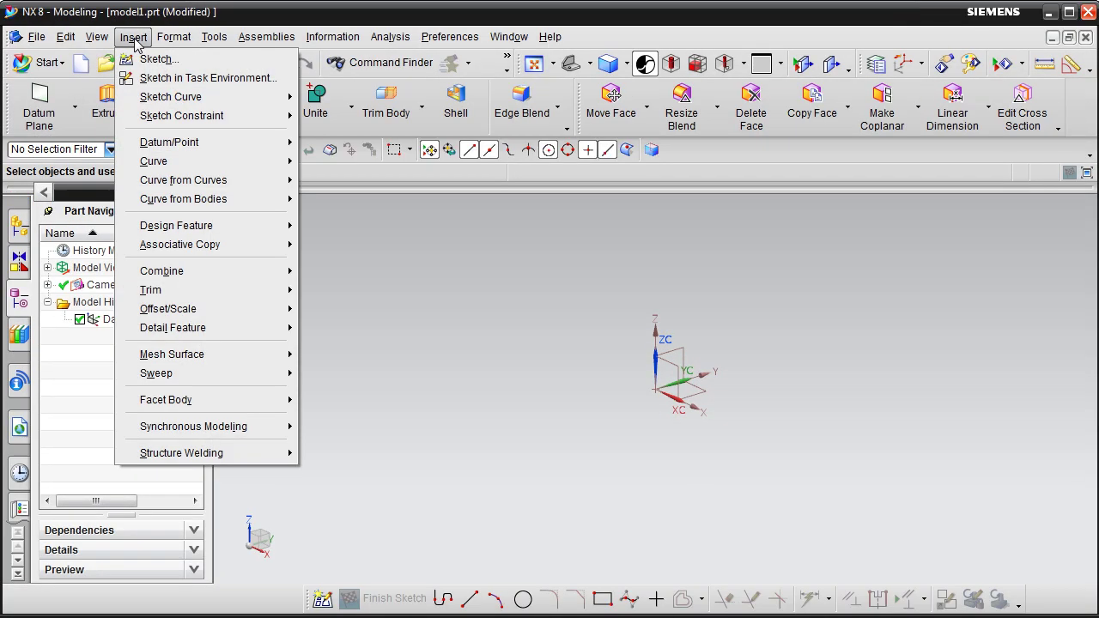
left_click(175, 81)
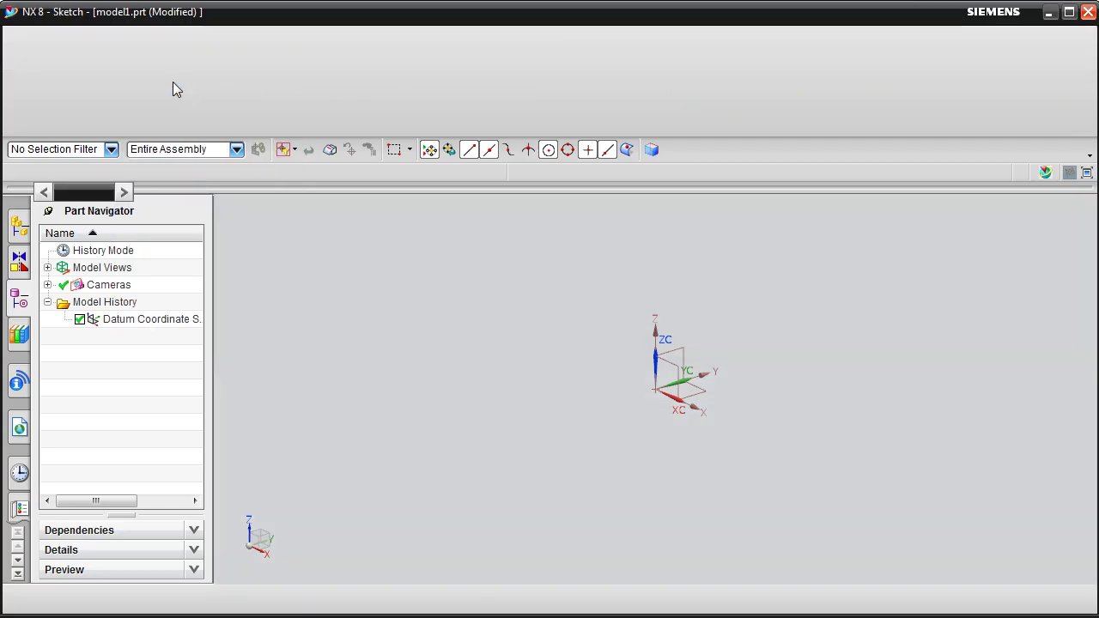
left_click(707, 403)
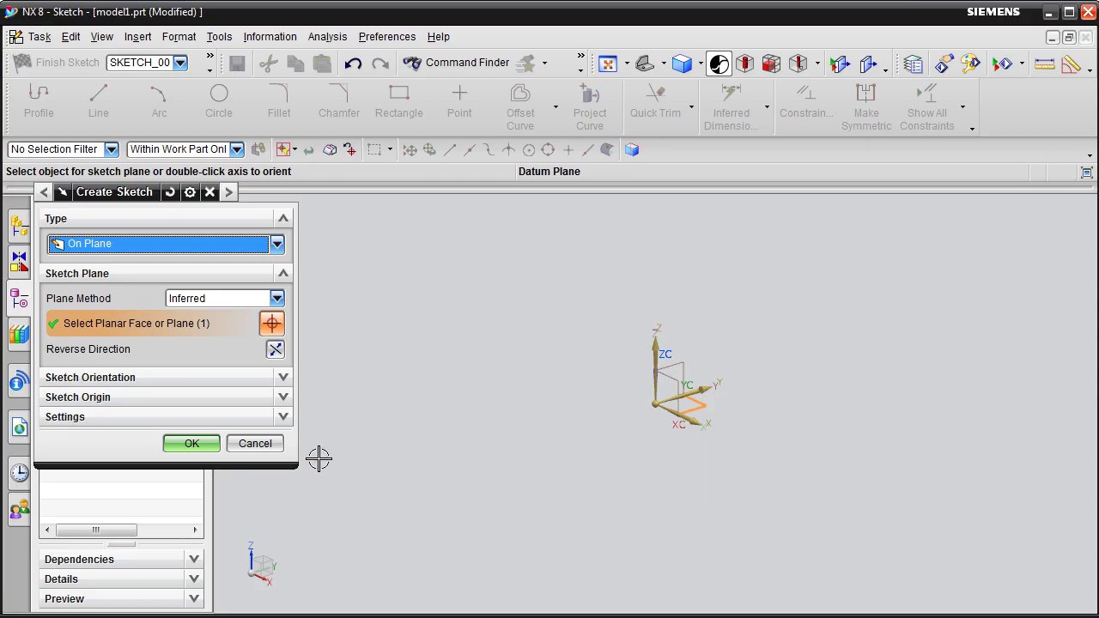
left_click(204, 444)
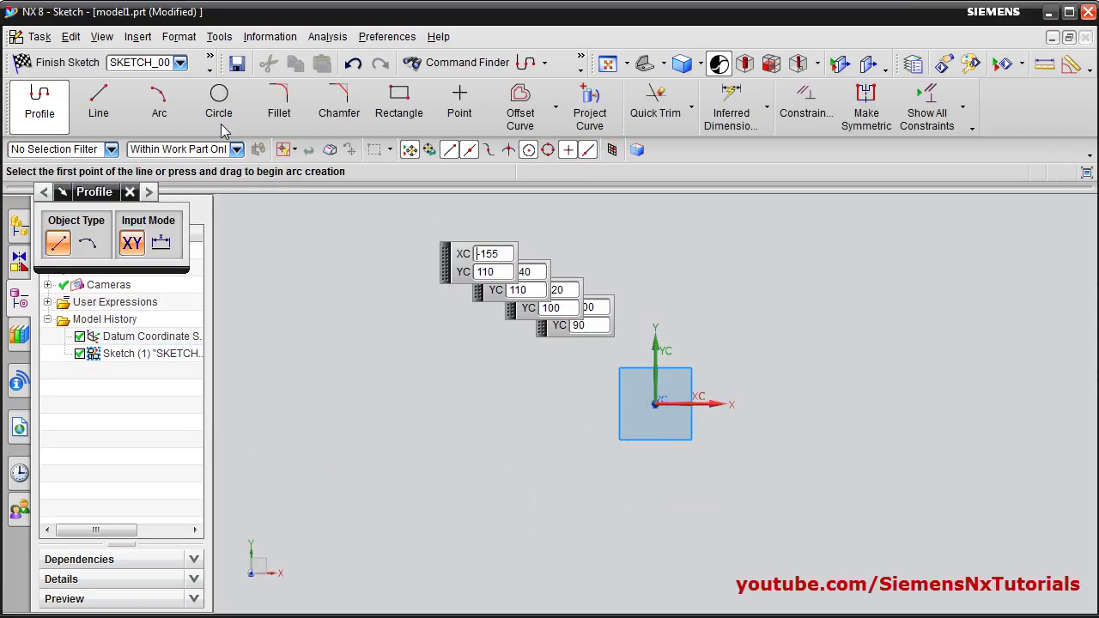
- Sketch a closed ellipse centred on the origin with a 50 mm major radius, 25 mm minor radius and 0° rotation
left_click(143, 41)
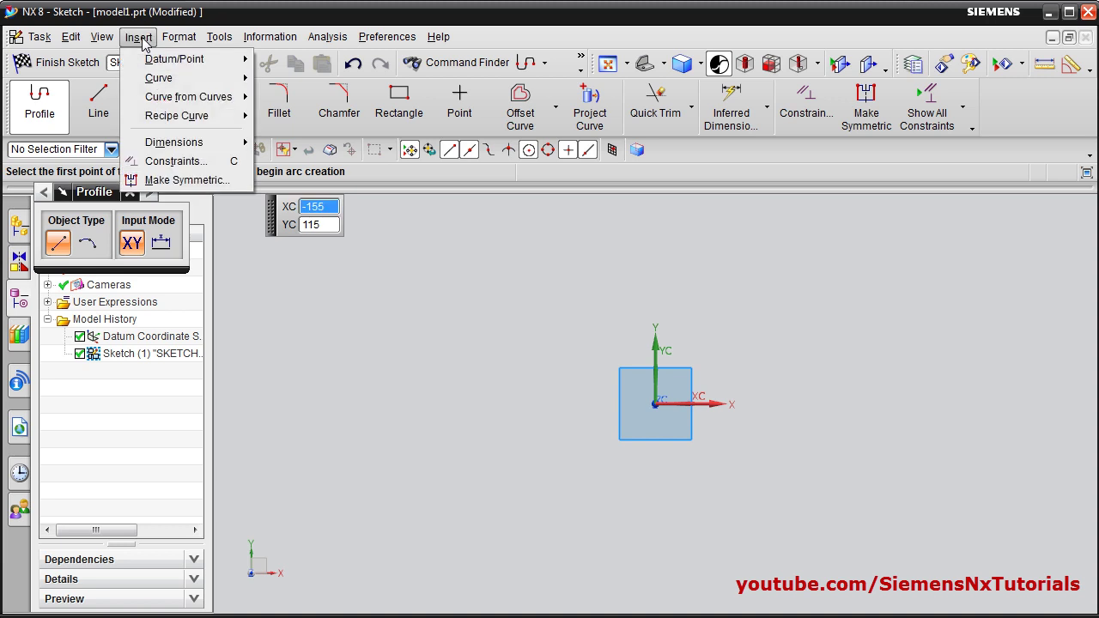
mouse_move(159, 83)
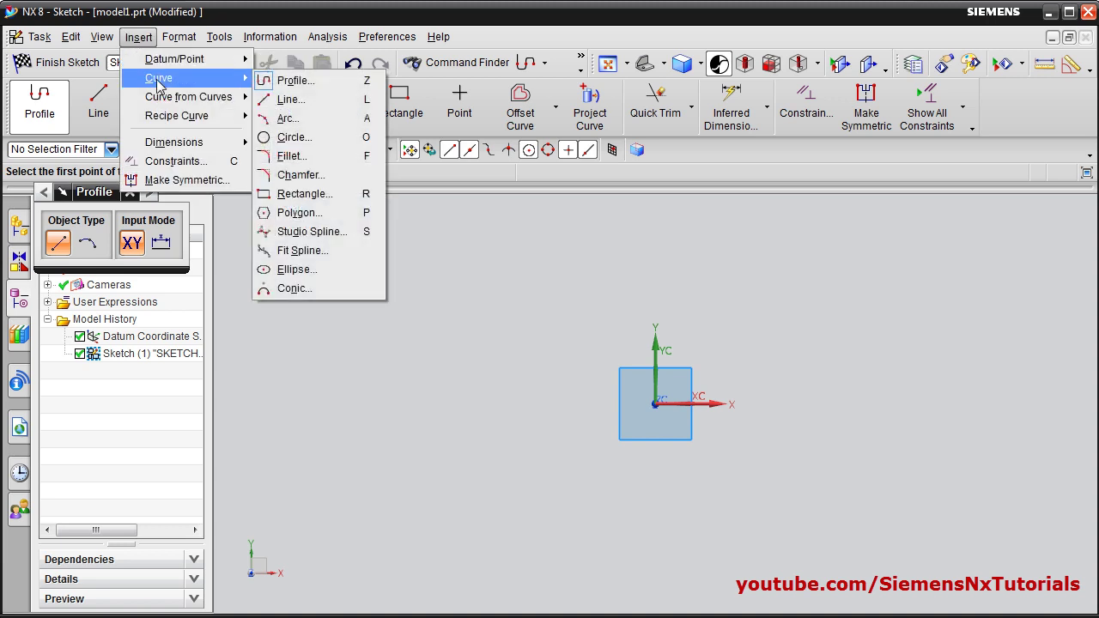
left_click(307, 271)
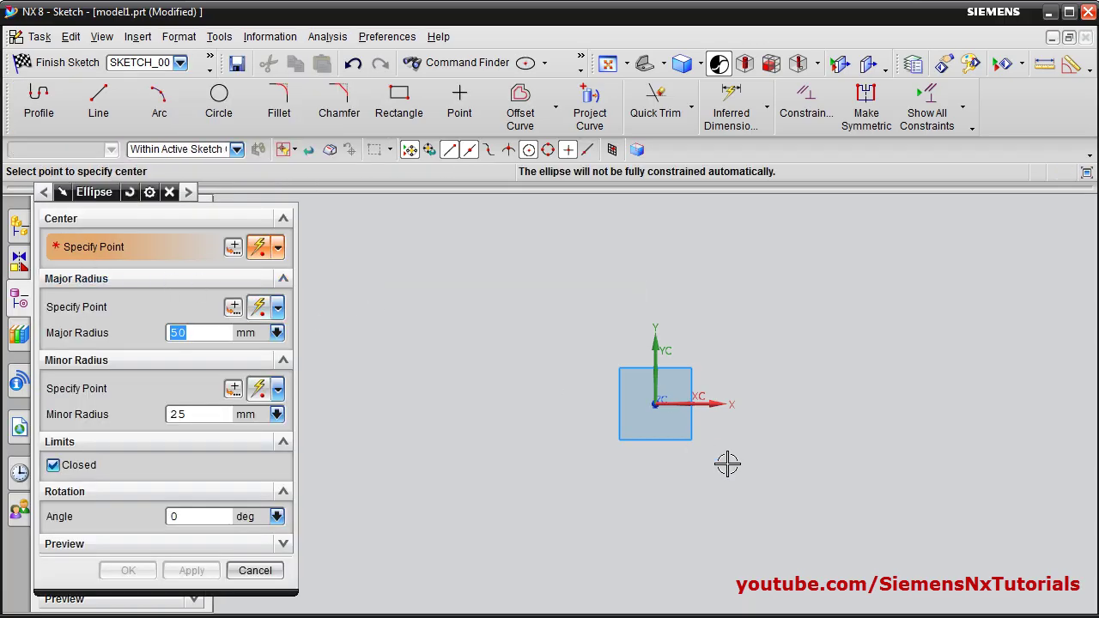
left_click(655, 401)
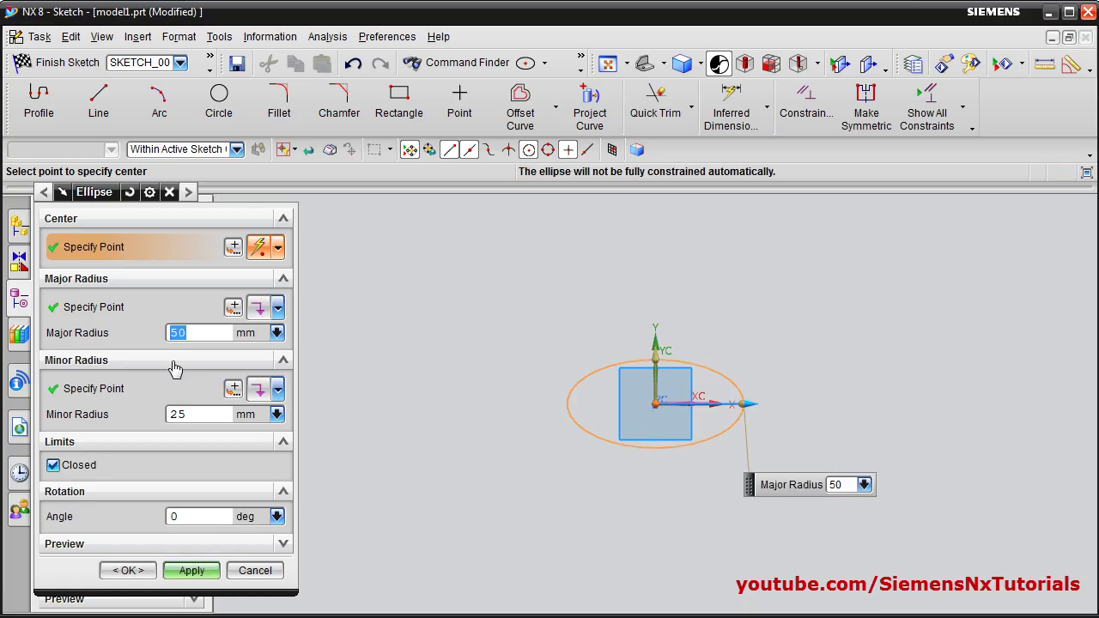
left_click(176, 414)
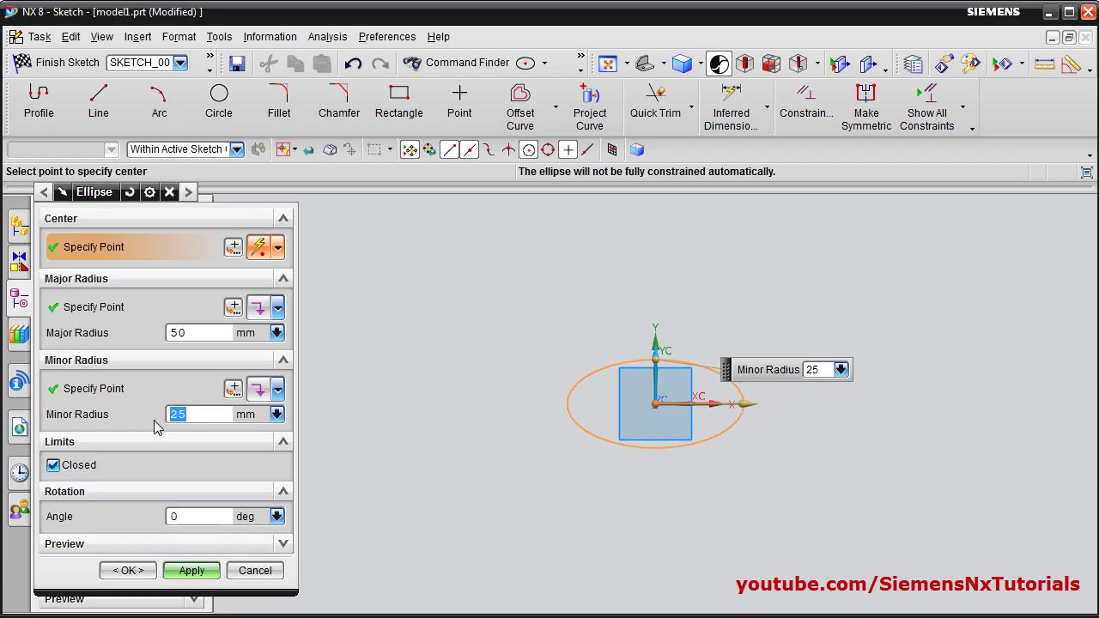
left_click(192, 573)
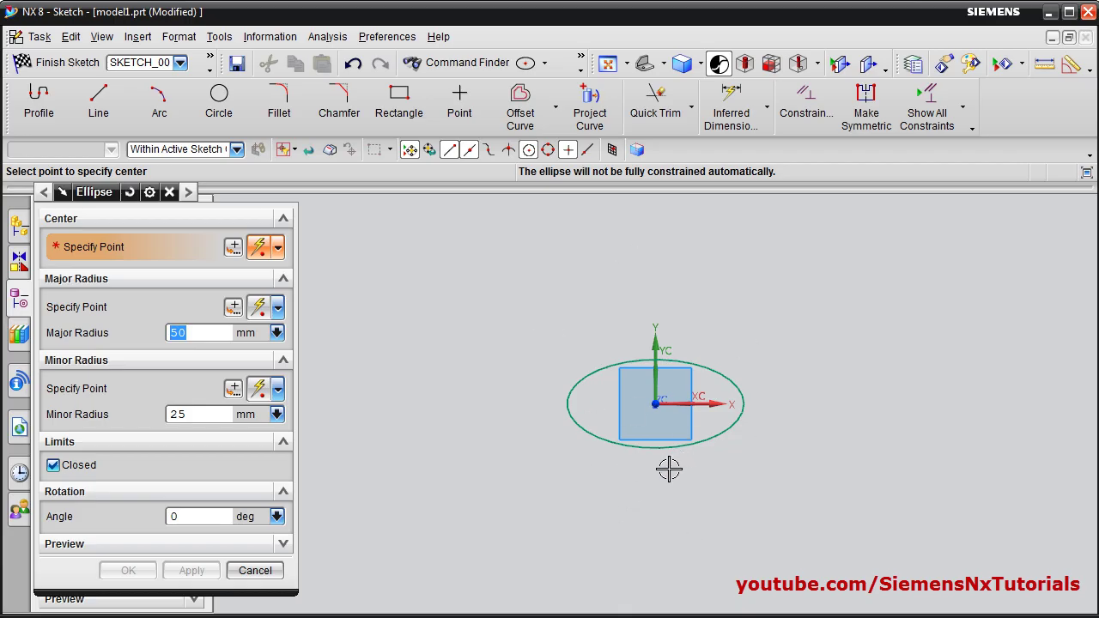
left_click(254, 571)
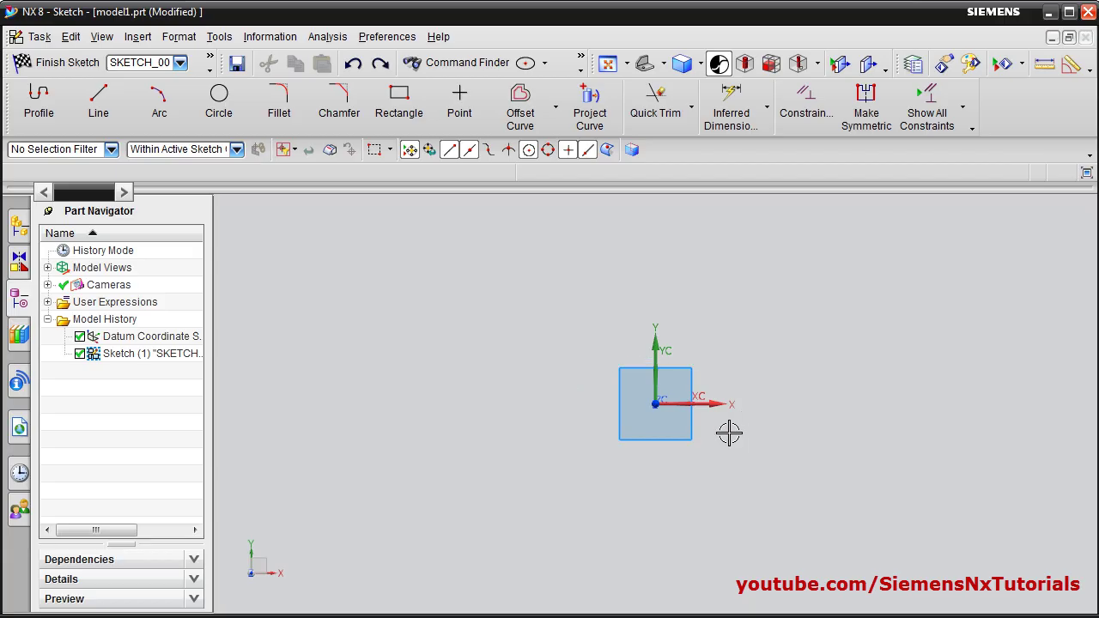
- Sketch a six-sided polygon centred on the origin with 80 mm side length and 0° rotation, and undo it
left_click(140, 38)
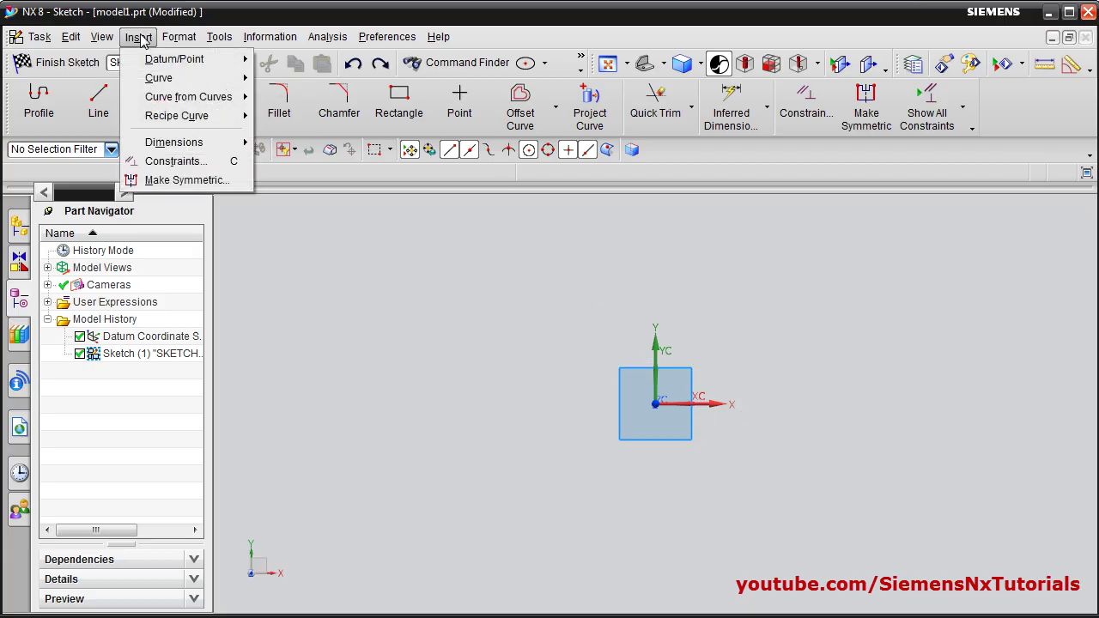
mouse_move(158, 83)
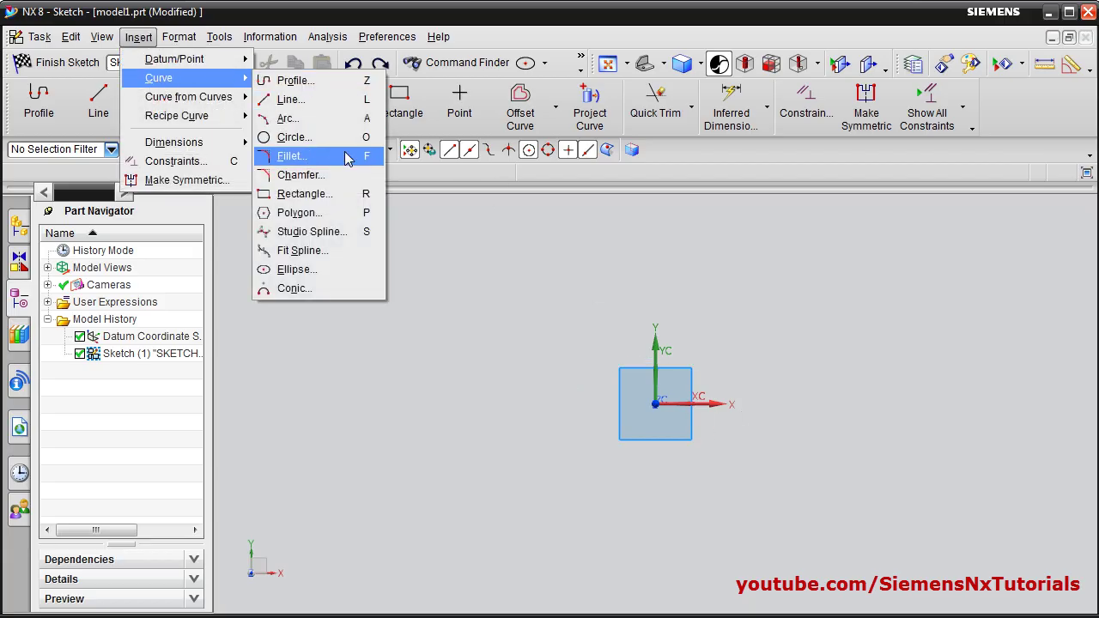
left_click(304, 212)
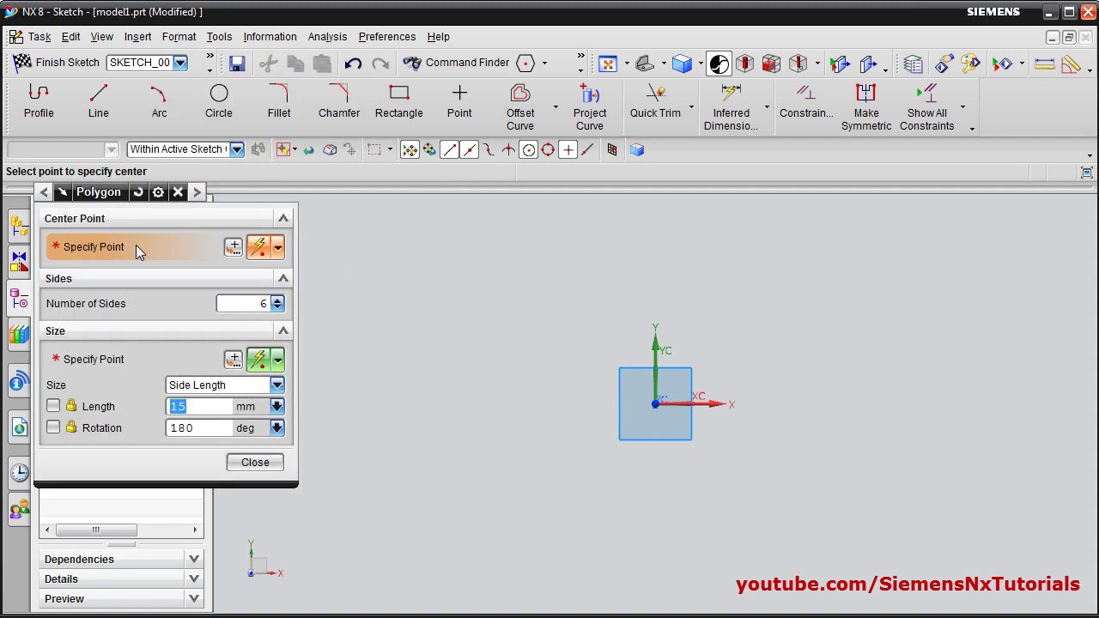
left_click(655, 403)
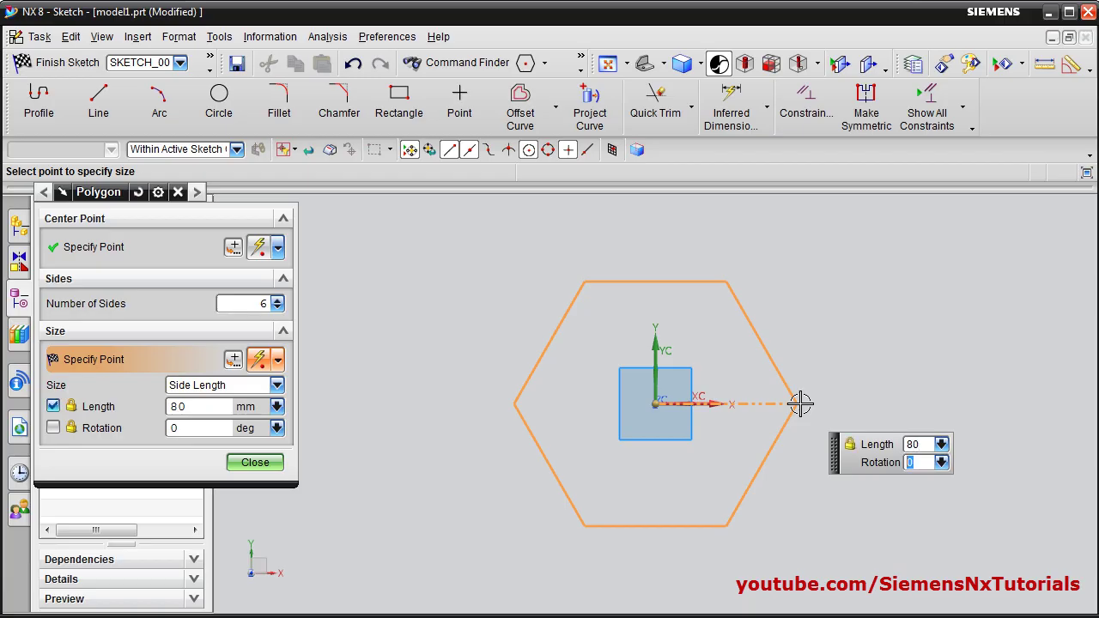
left_click(800, 404)
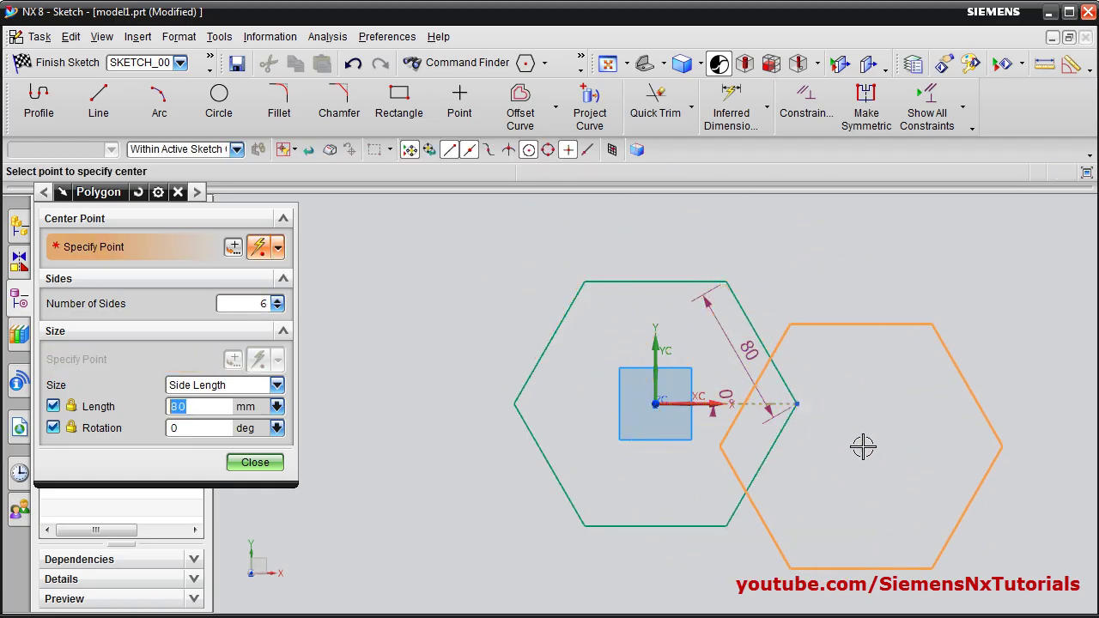
key("ctrl+z")
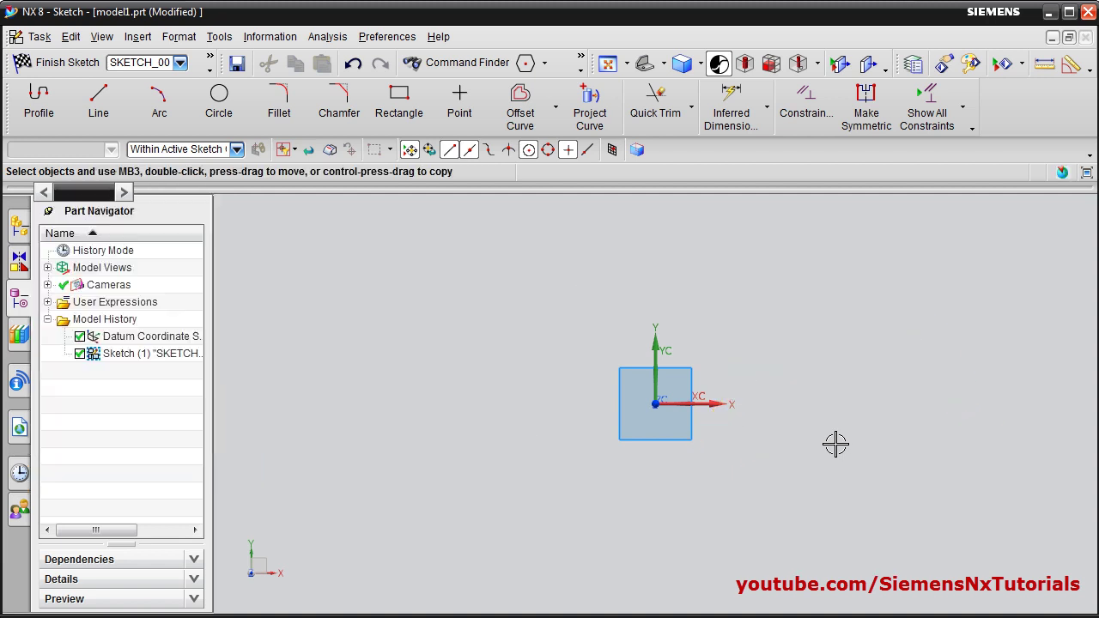
- Sketch a six-sided polygon centred on the origin, sized by an inscribed radius of 60 mm with 0° rotation
left_click(135, 37)
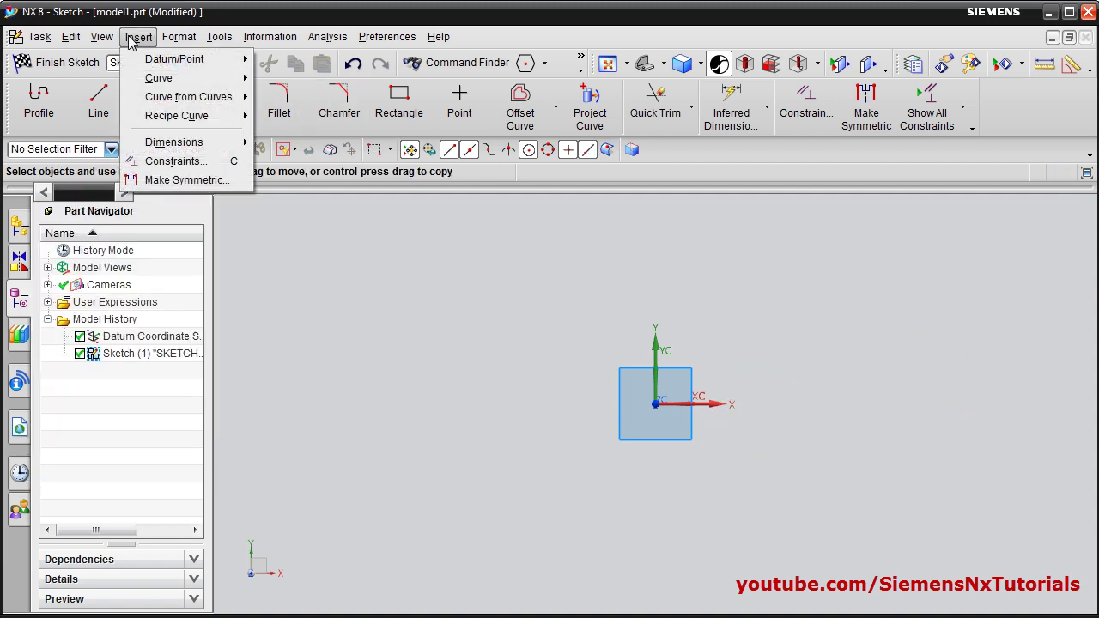
mouse_move(159, 77)
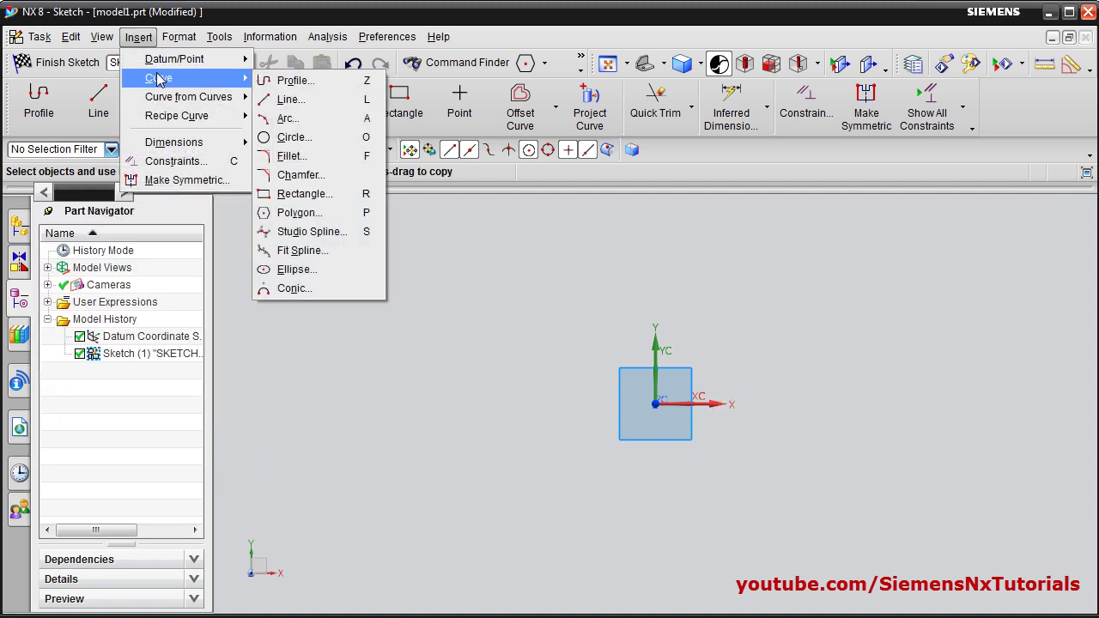
left_click(298, 213)
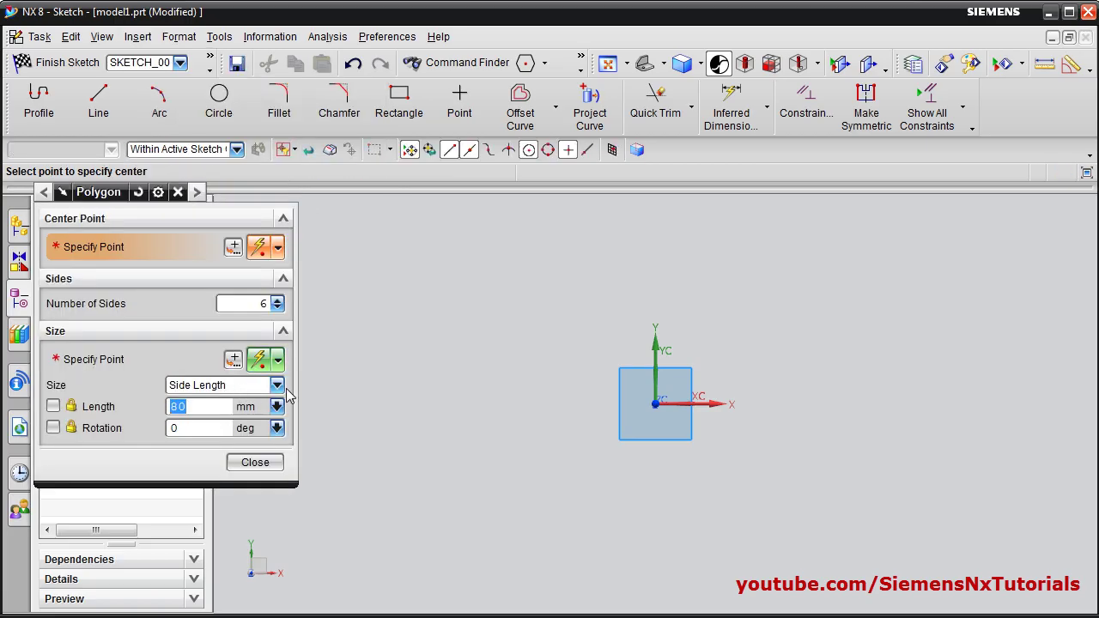
left_click(277, 385)
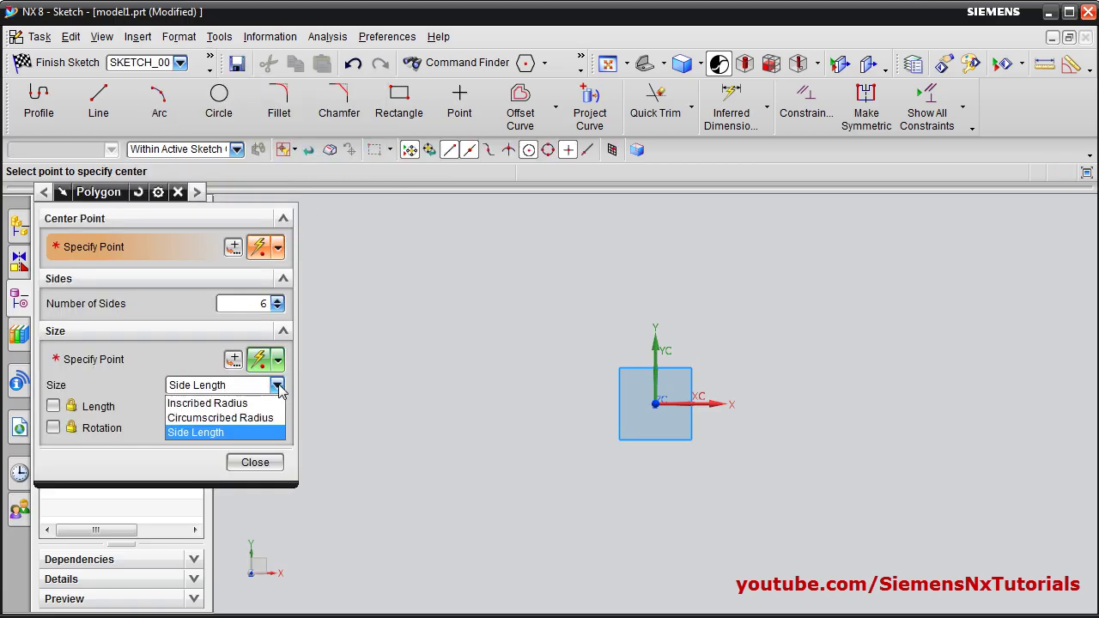
left_click(239, 404)
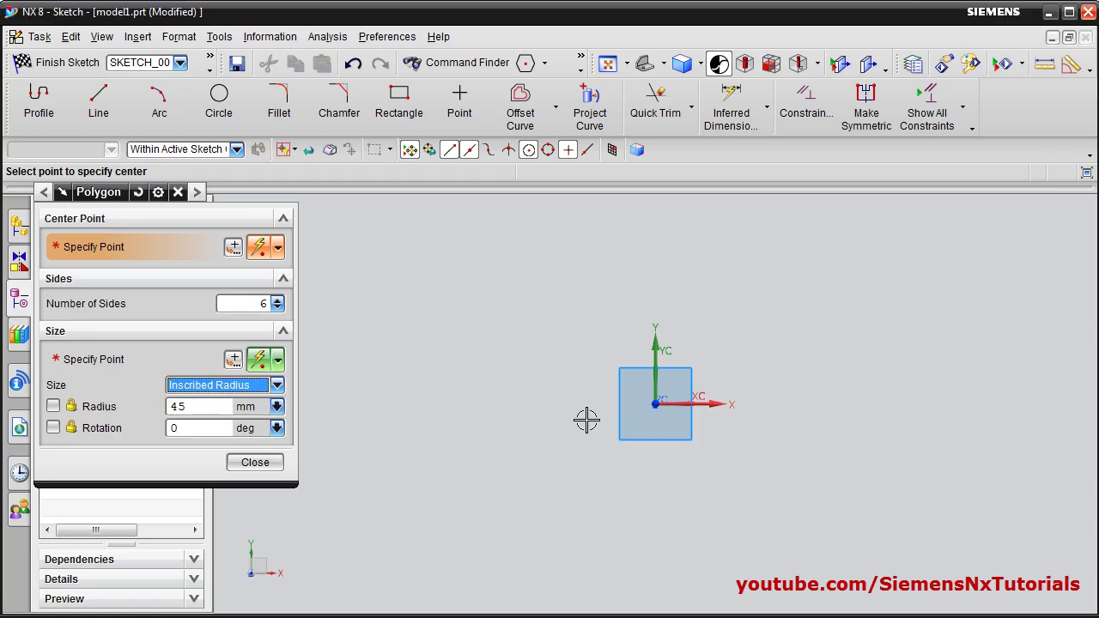
left_click(656, 403)
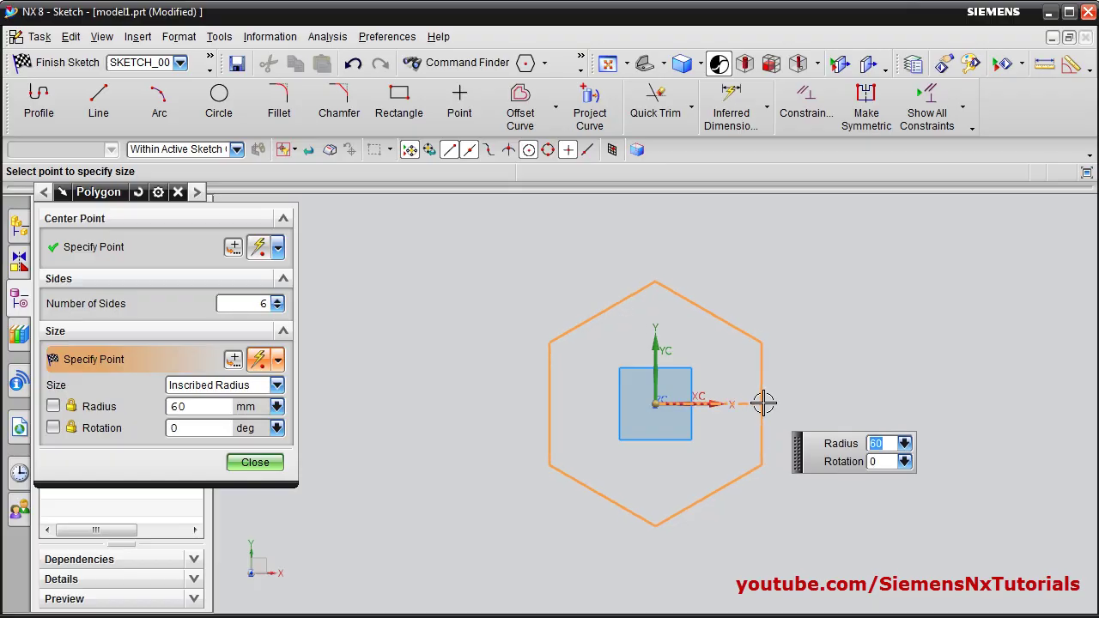
key("Tab")
key("Return")
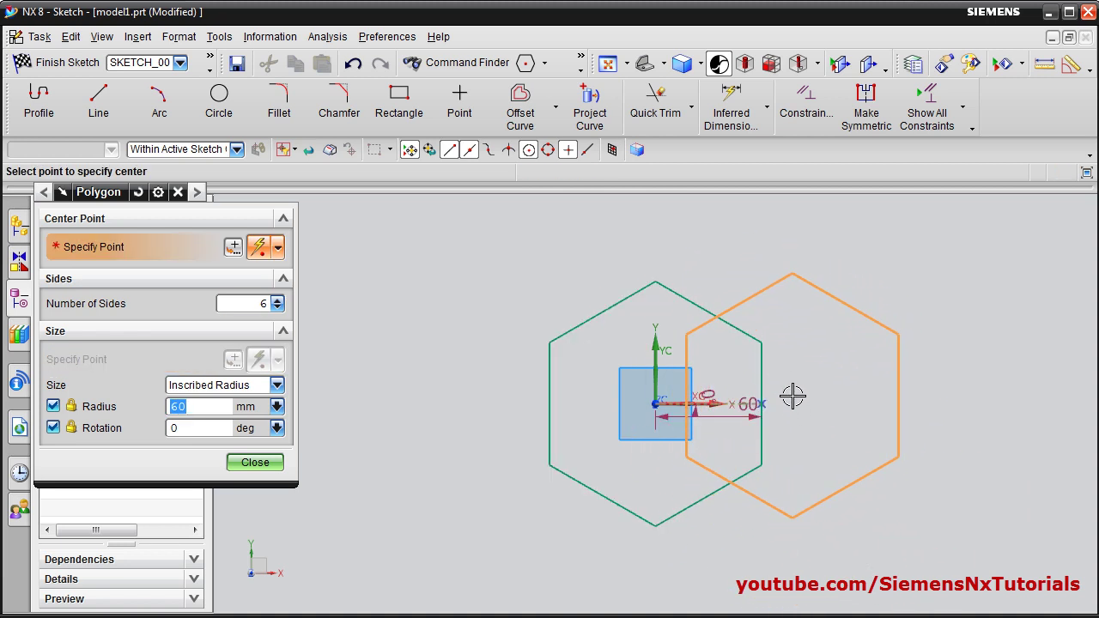
key("Escape")
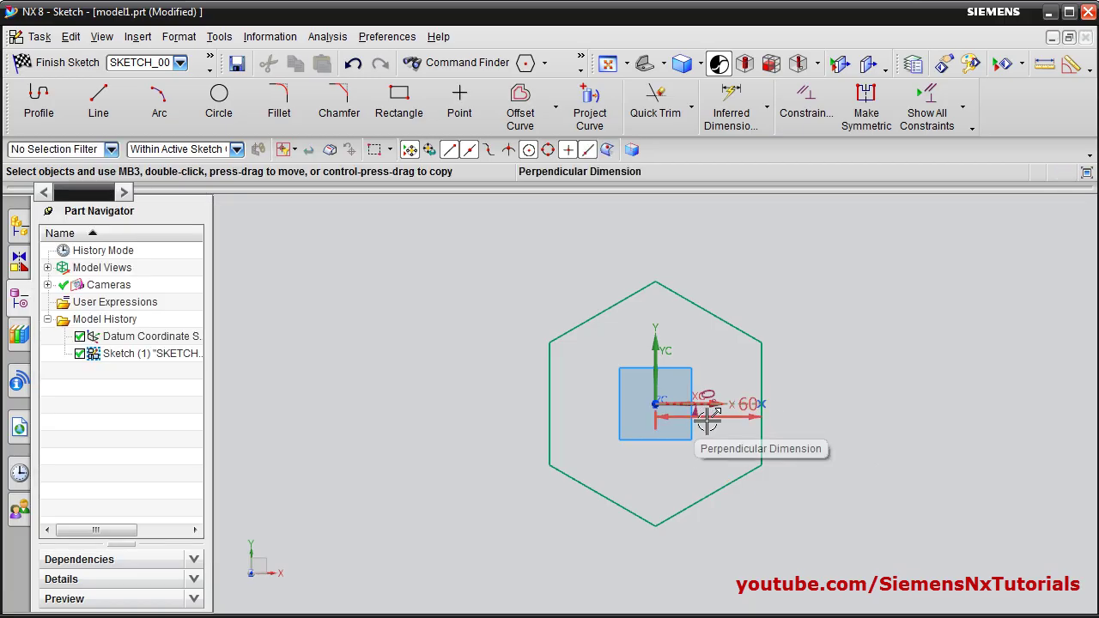
- Move the polygon's radius dimension below the hexagon, and undo both that move and the polygon
left_click_drag(709, 416, 700, 550)
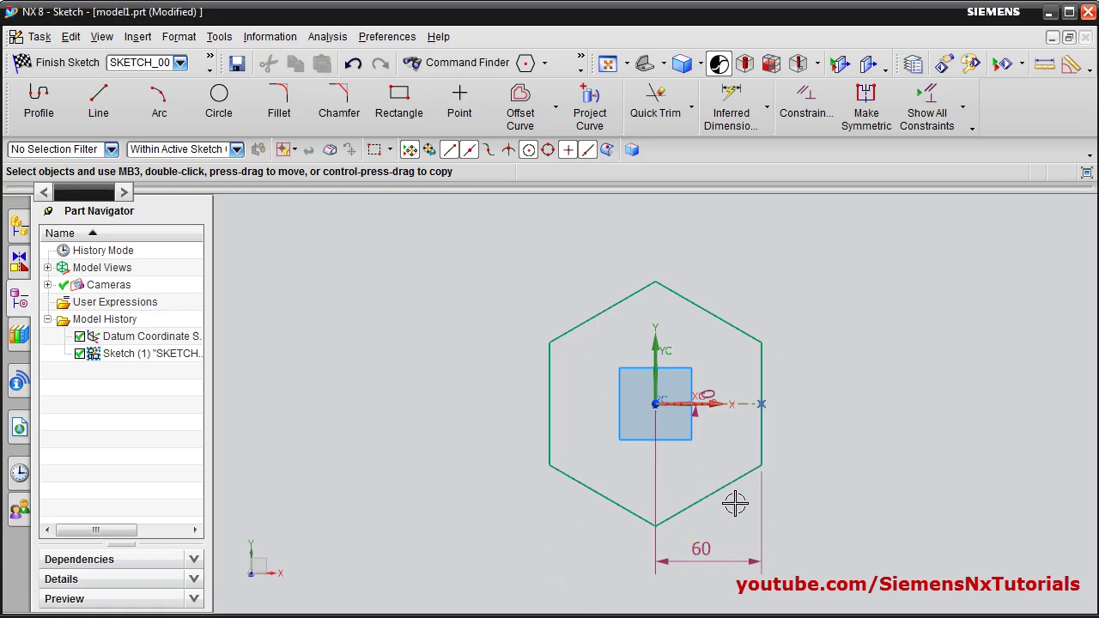
key("ctrl+z")
key("ctrl+z")
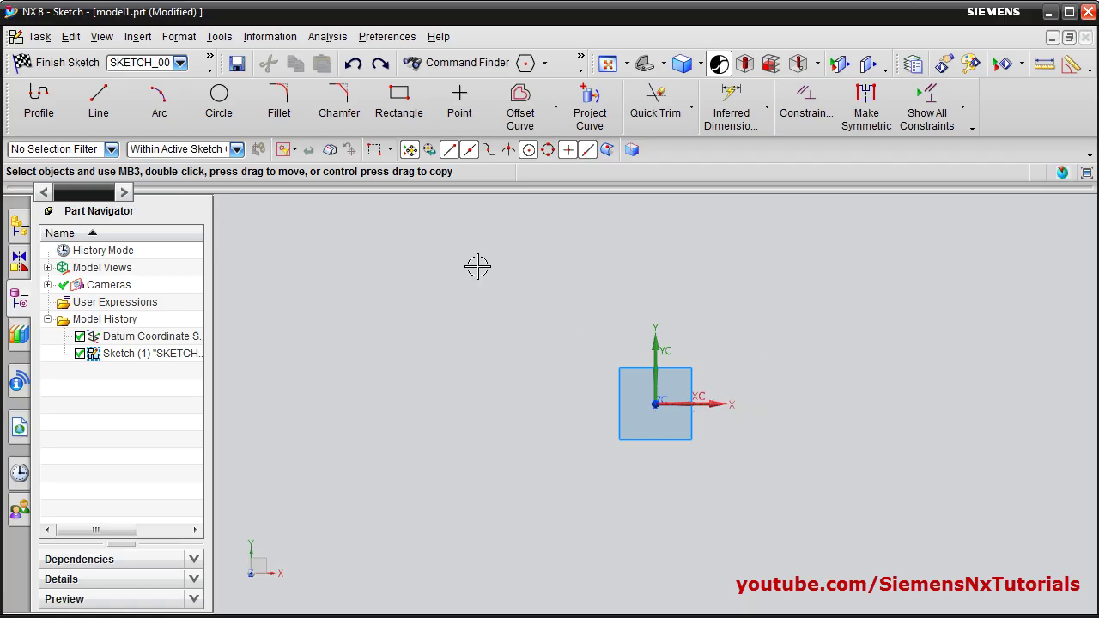
- Sketch a six-sided polygon centred on the origin, sized by a circumscribed radius of 75 mm with 0° rotation
left_click(133, 39)
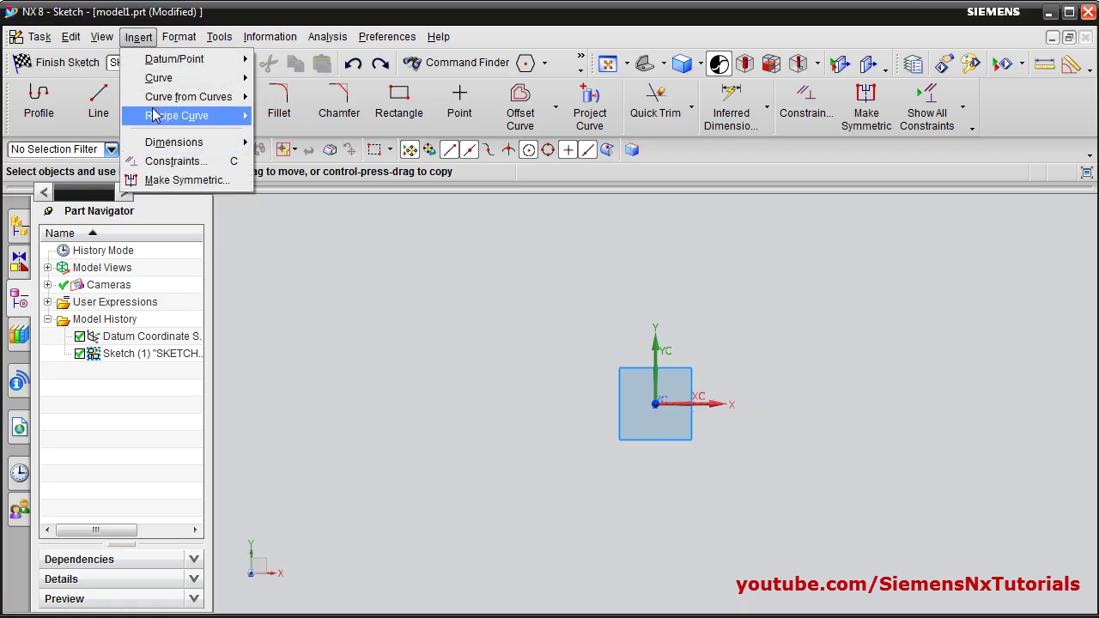
mouse_move(172, 77)
left_click(300, 213)
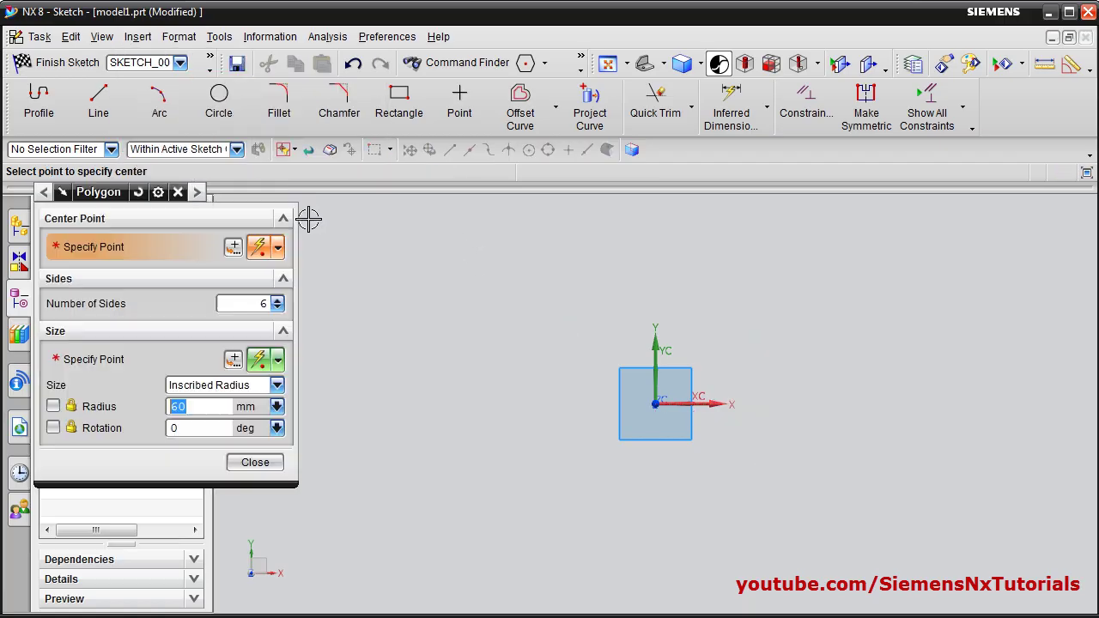
left_click(278, 386)
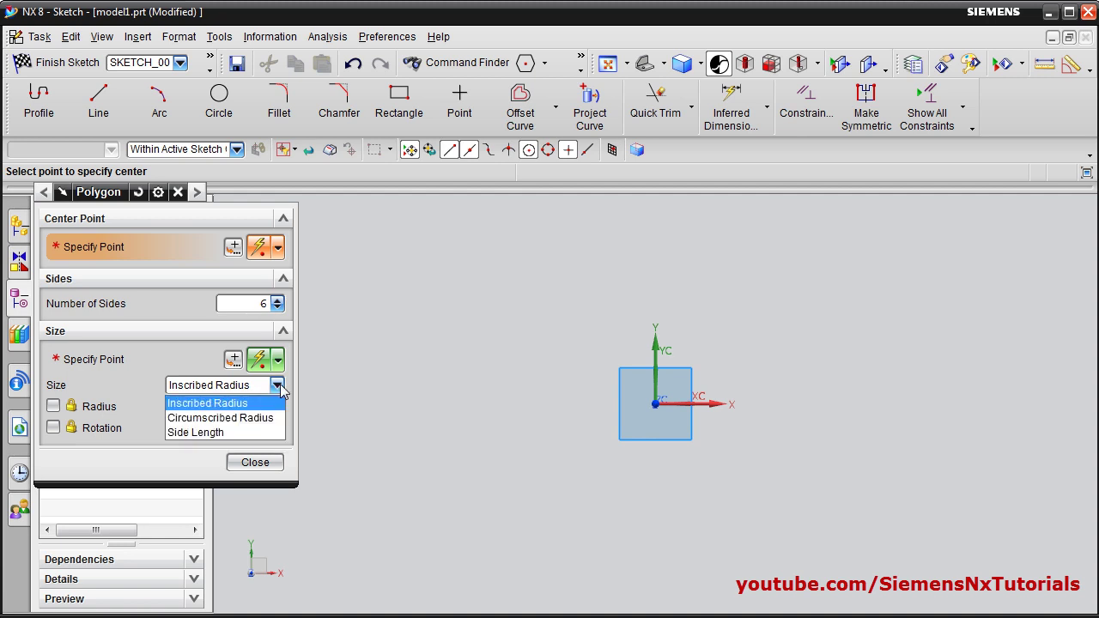
left_click(239, 418)
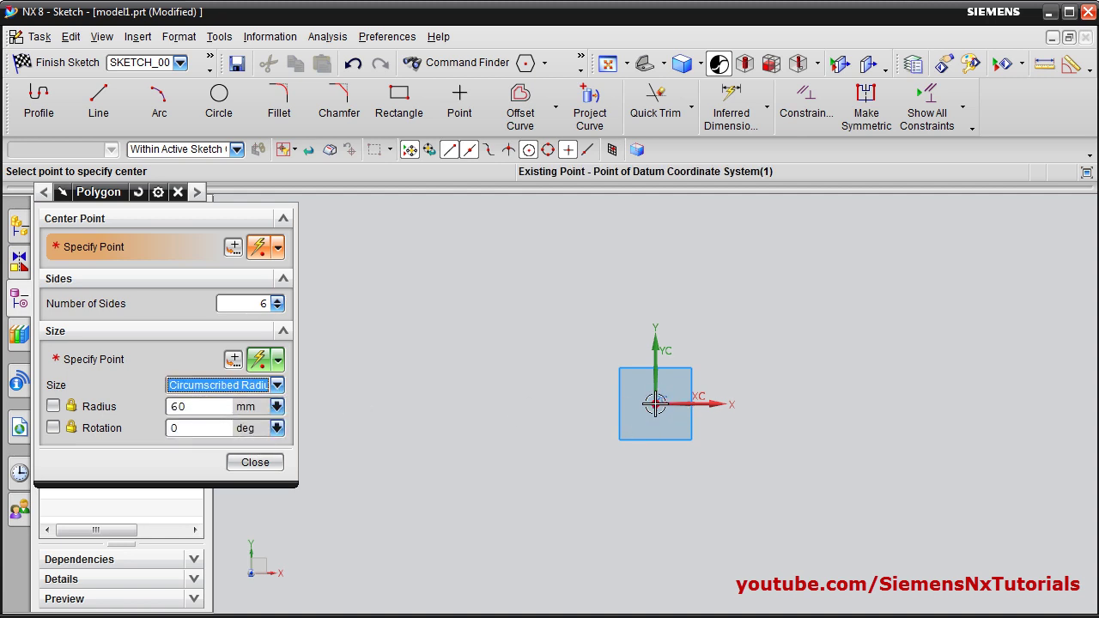
left_click(655, 403)
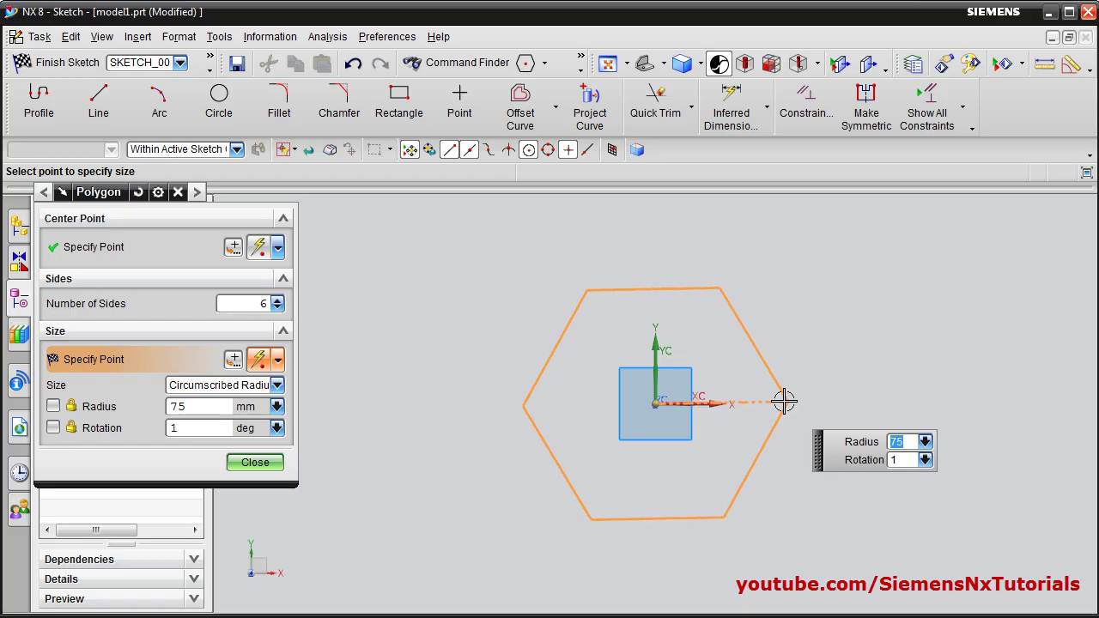
key("Tab")
left_click(784, 402)
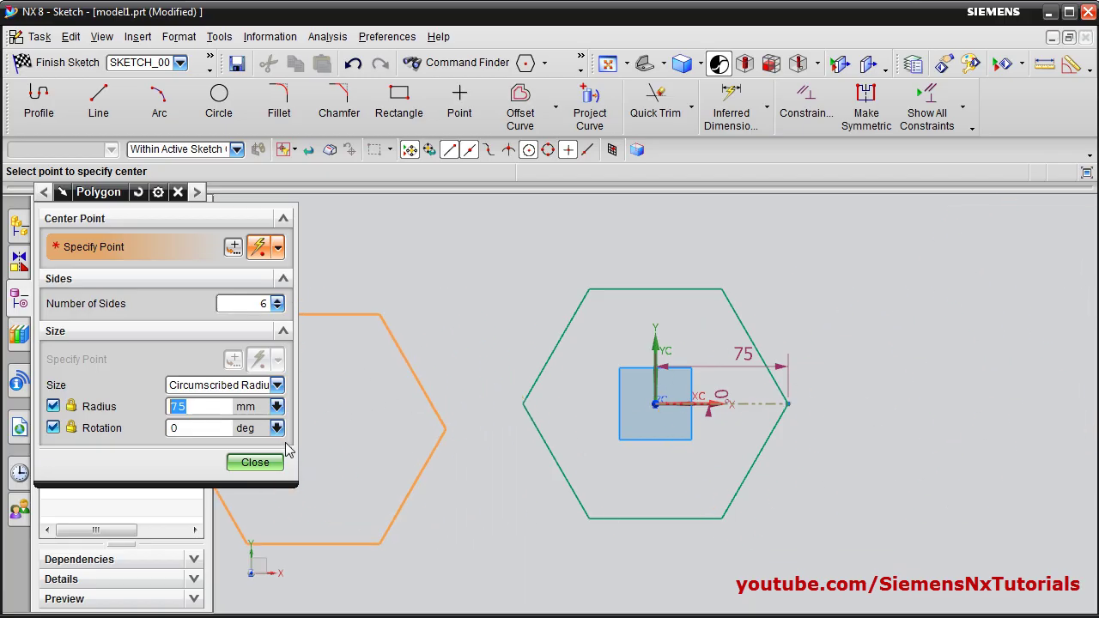
- Leave the Polygon tool and sketch a vertical line about 160 mm long along the Y axis, starting at the origin
left_click(254, 462)
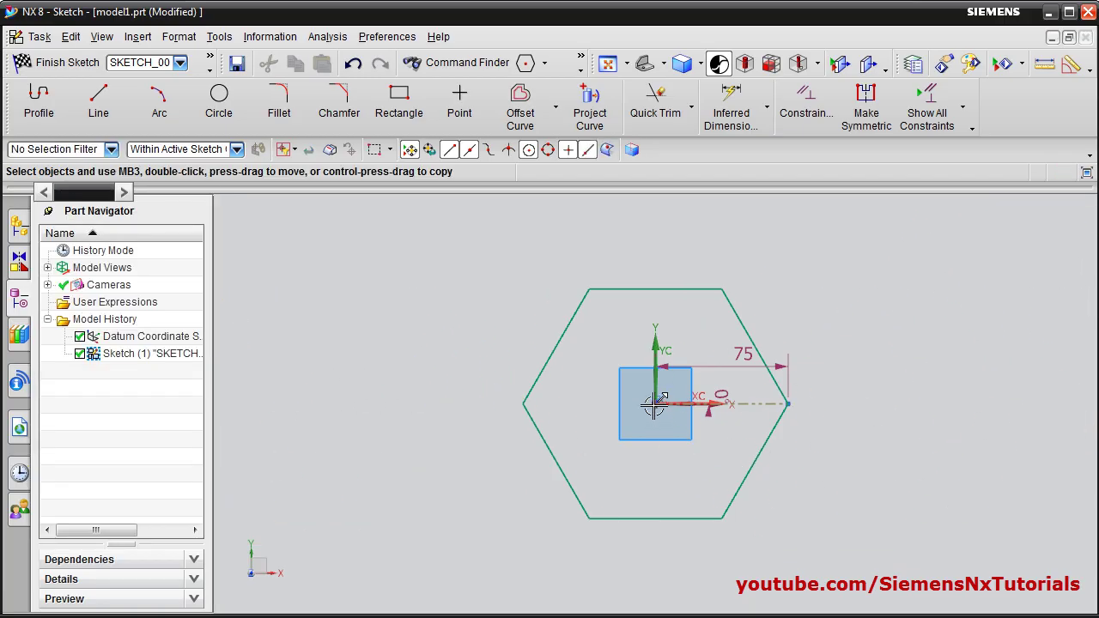
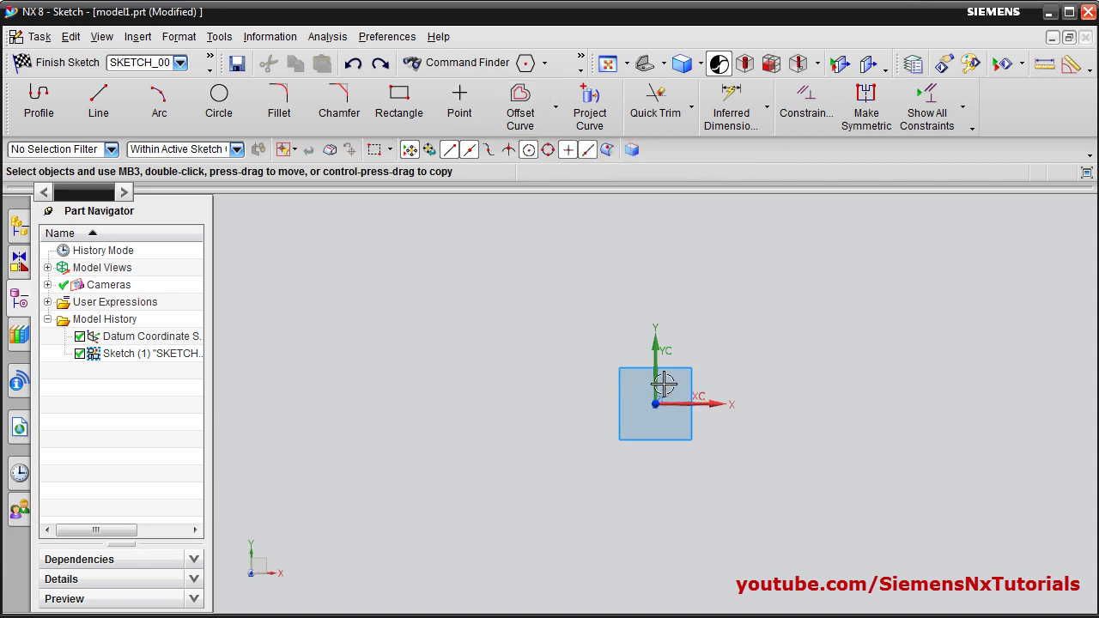
mouse_move(674, 321)
middle_mouse_down("shift")
mouse_move(670, 434)
mouse_move(632, 480)
middle_mouse_up("shift")
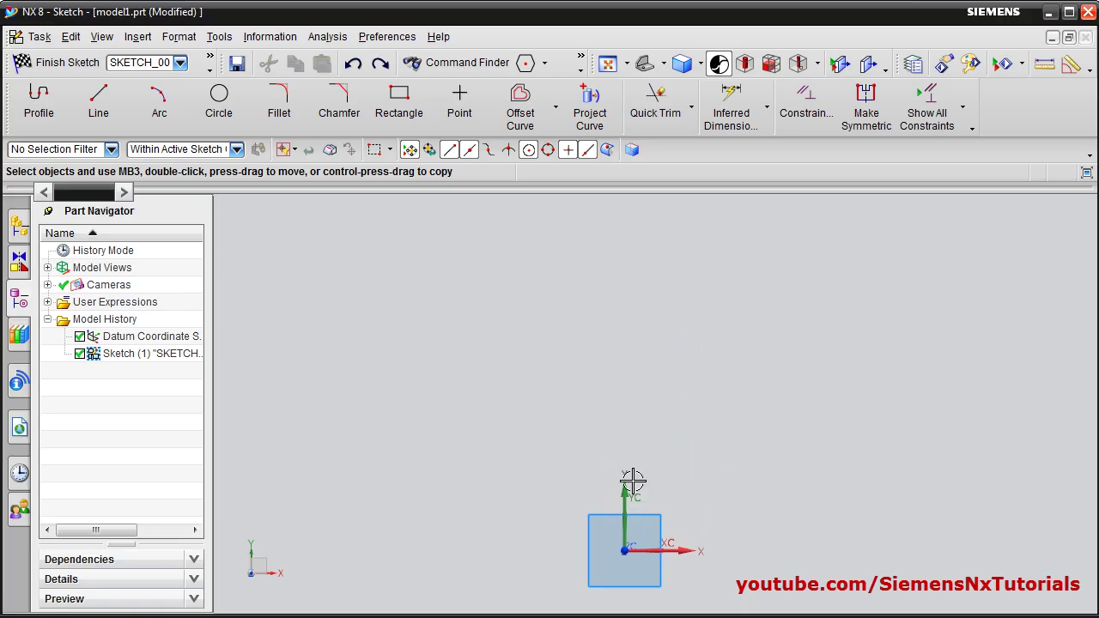
left_click(86, 126)
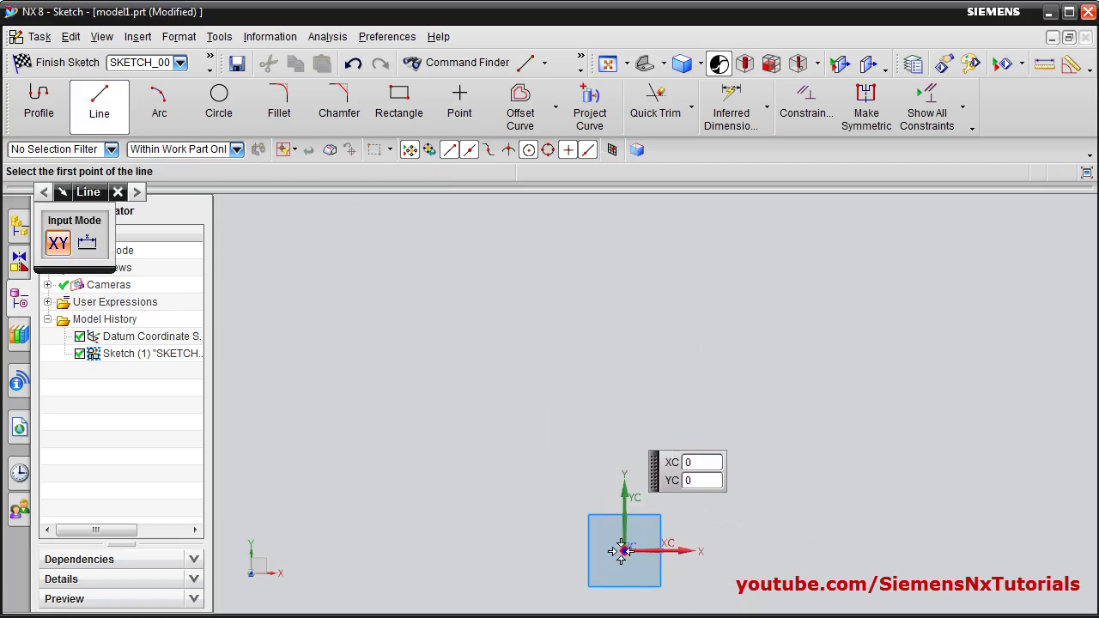
left_click(624, 550)
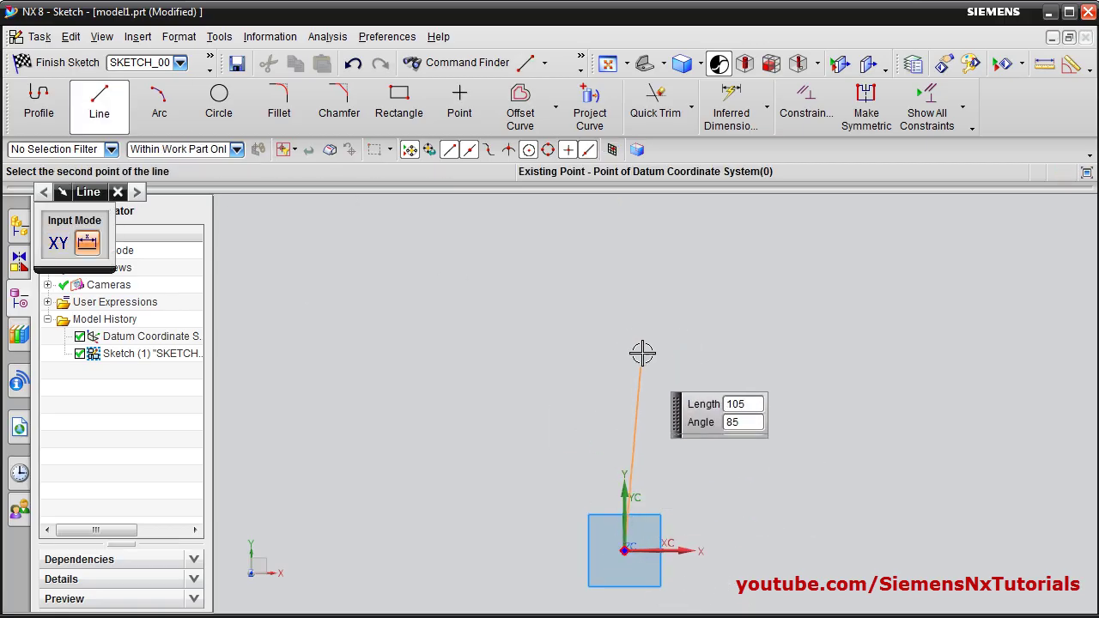
left_click(627, 266)
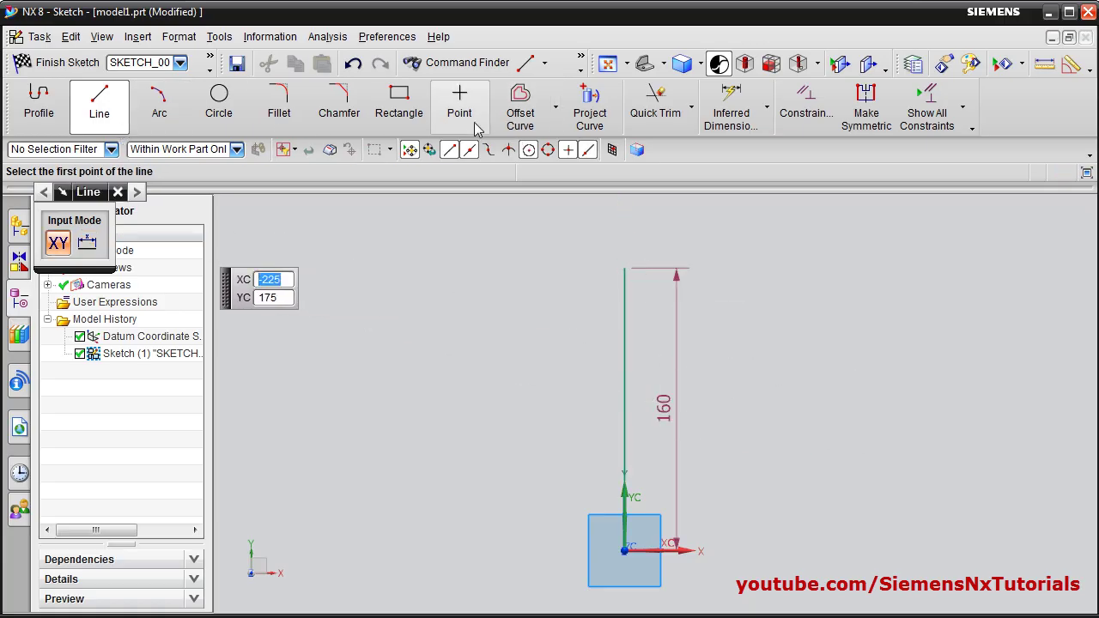
- Set up a 10 mm Offset Curve of the vertical line towards positive X, with Symmetric Offset turned off
left_click(520, 110)
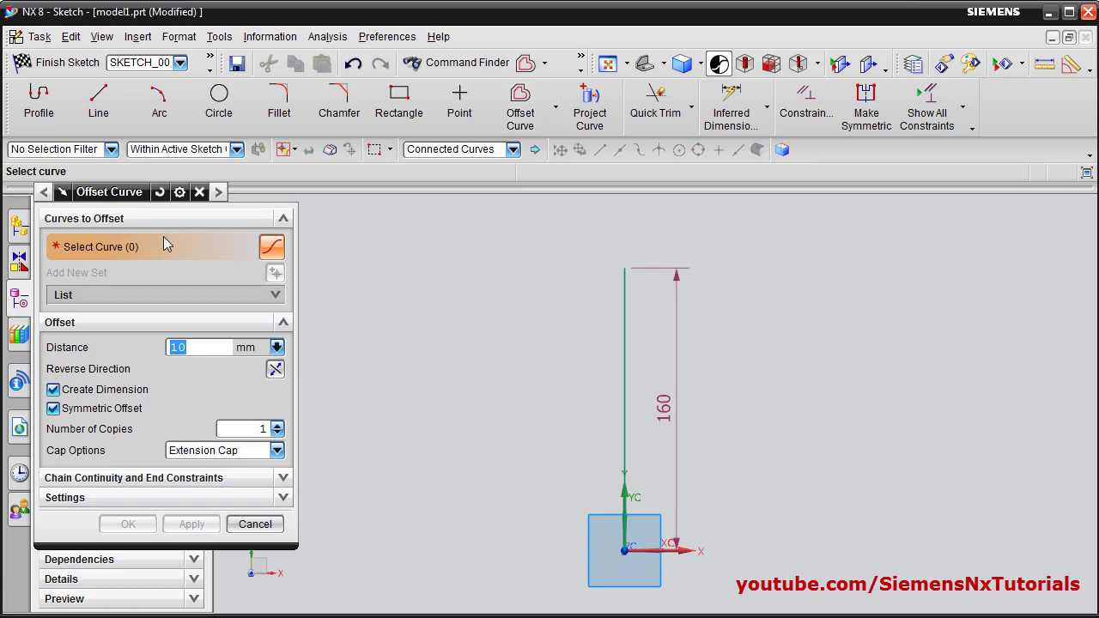
left_click(624, 405)
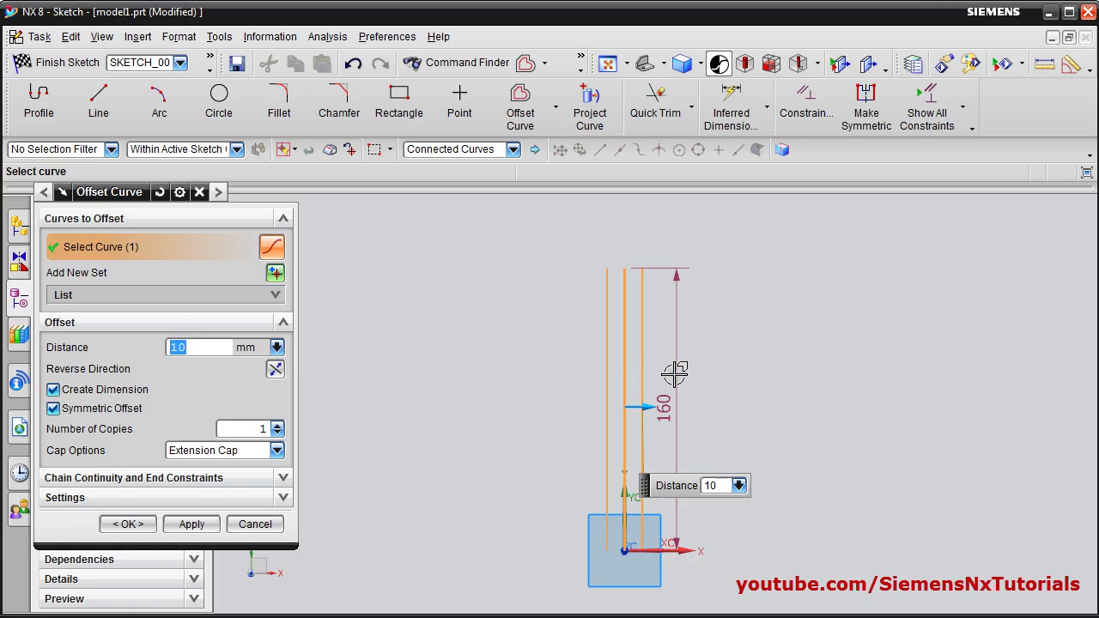
left_click(53, 410)
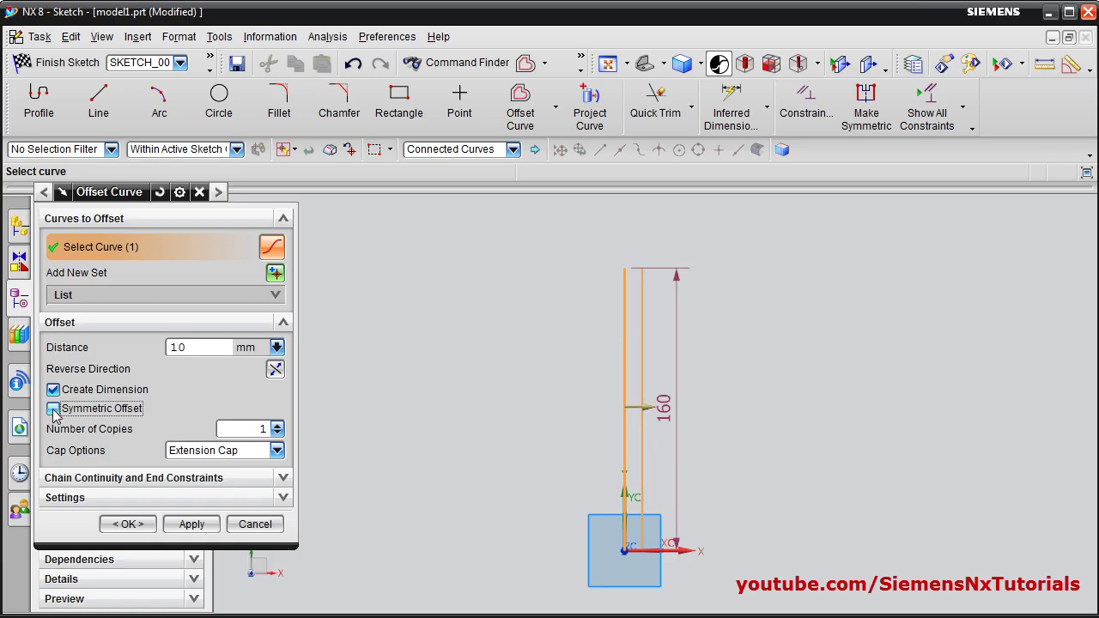
left_click(53, 409)
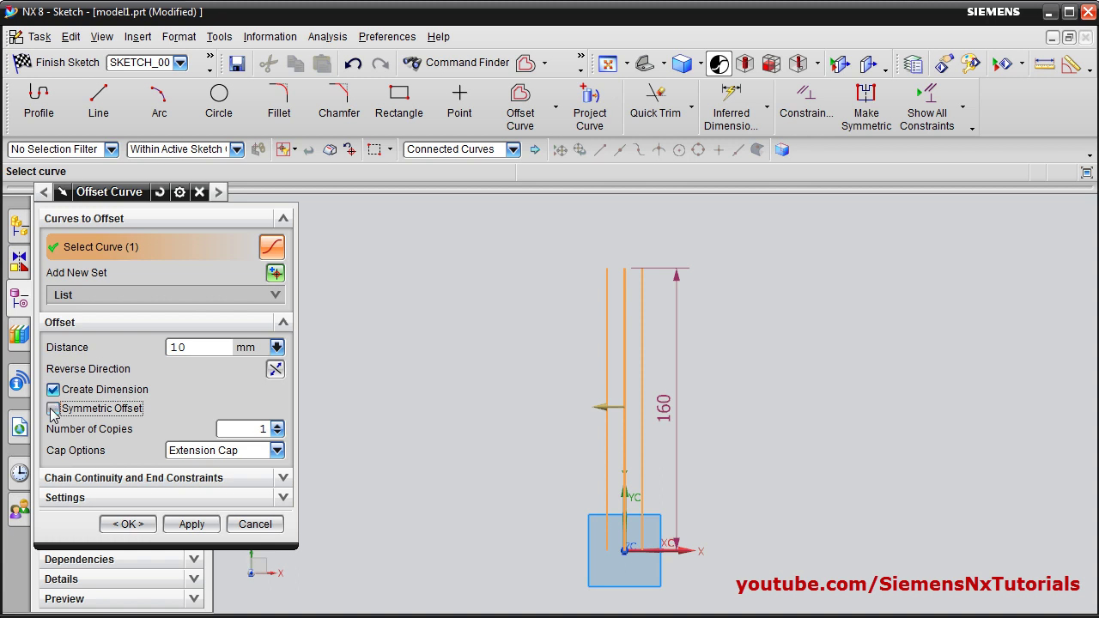
left_click(53, 410)
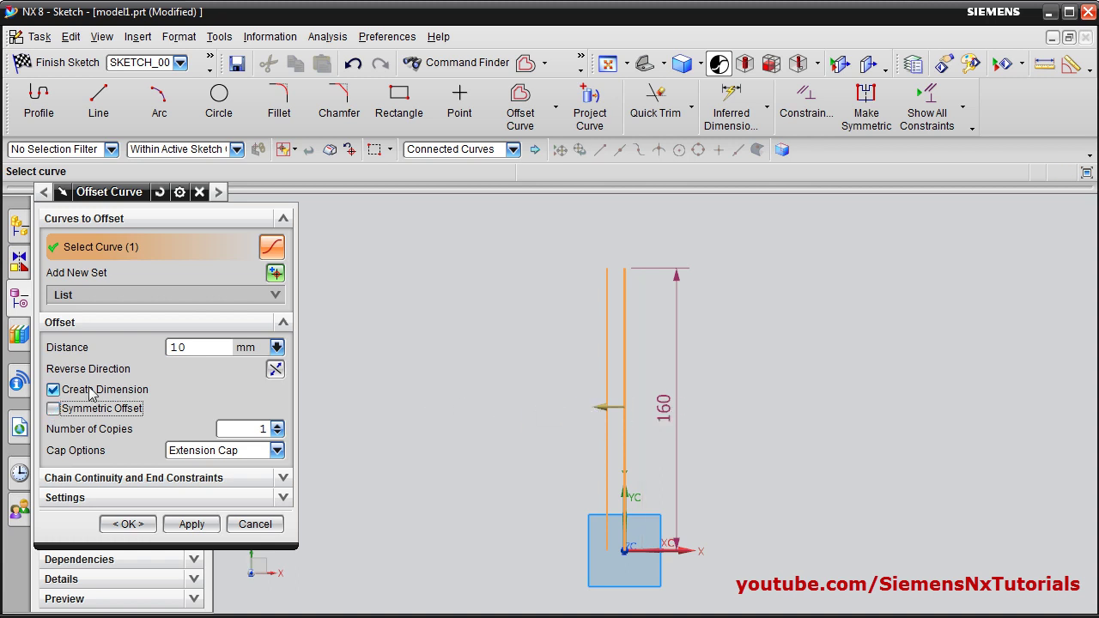
left_click(275, 370)
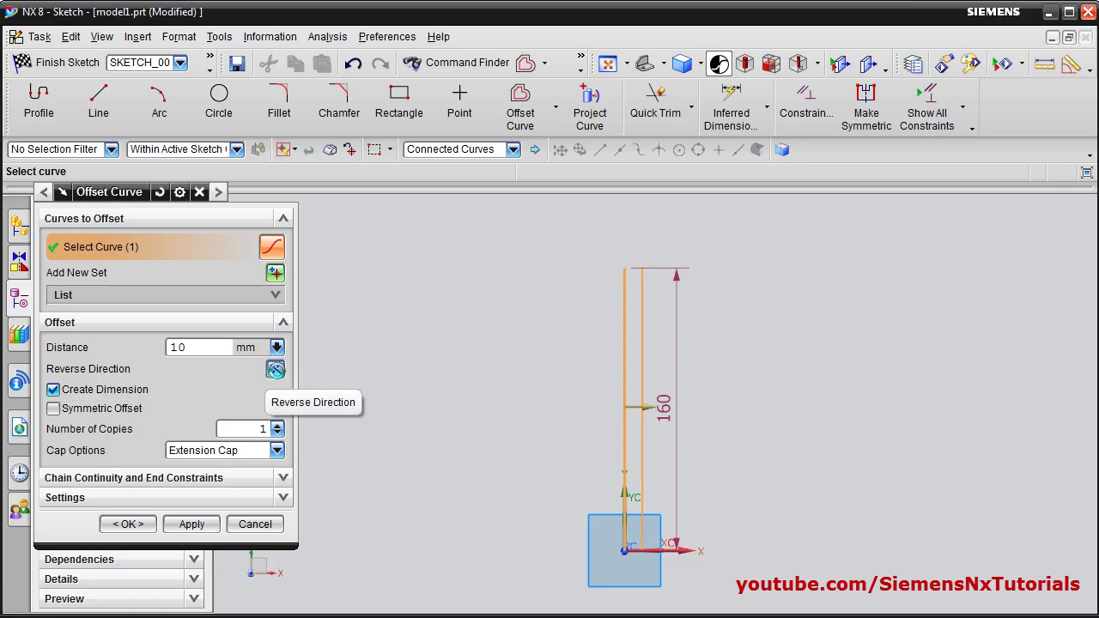
left_click(276, 370)
left_click(275, 370)
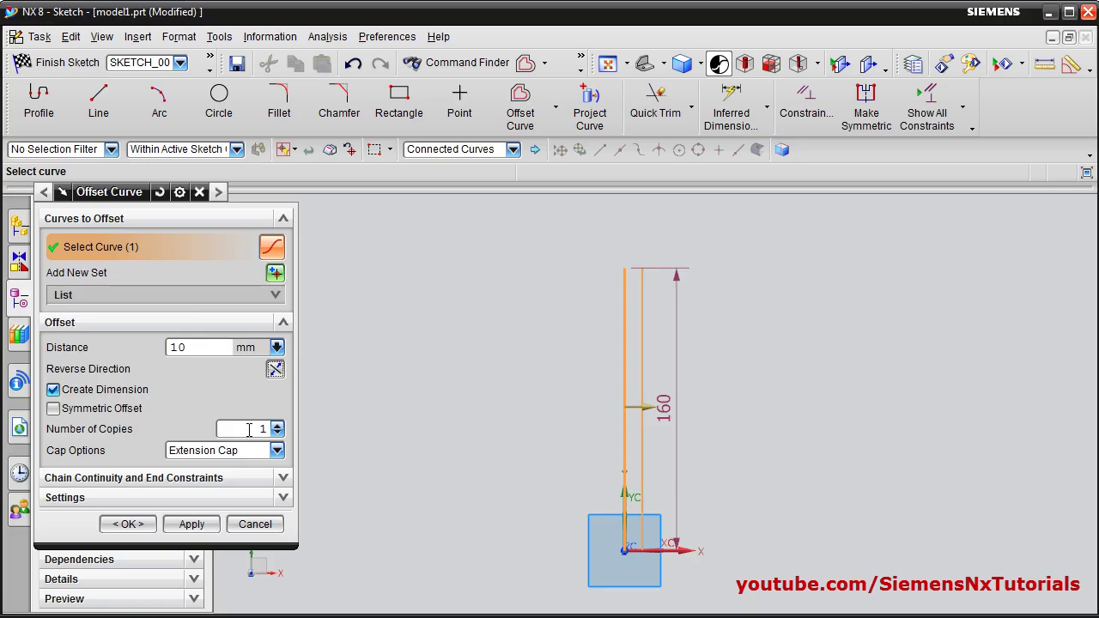
- Apply the line offset with five copies, and undo both the offset curves and the line
type("5")
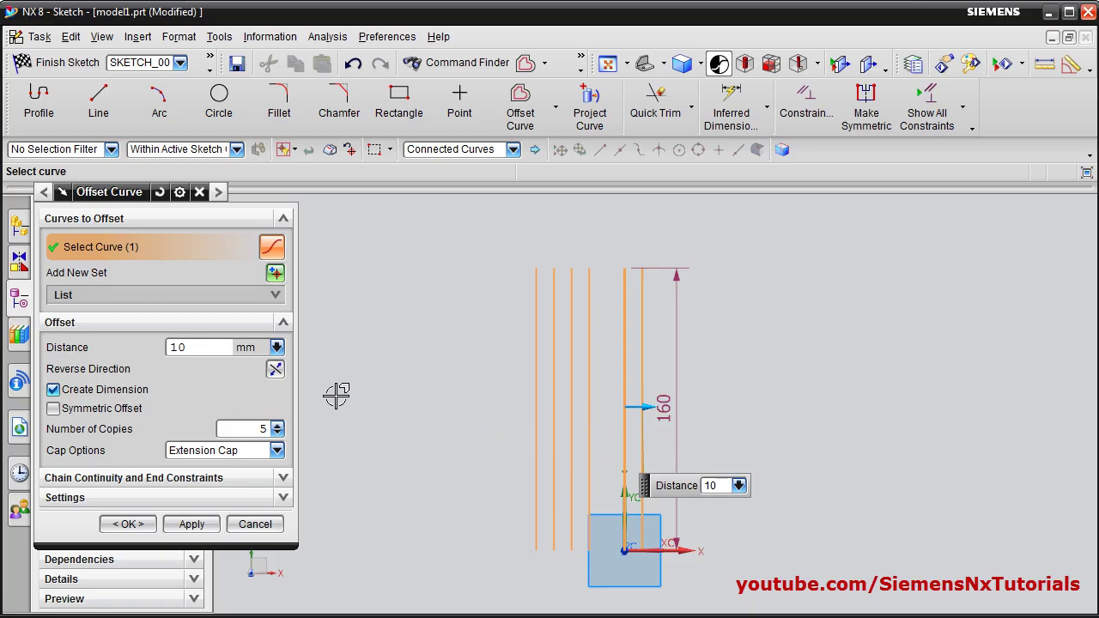
left_click(242, 427)
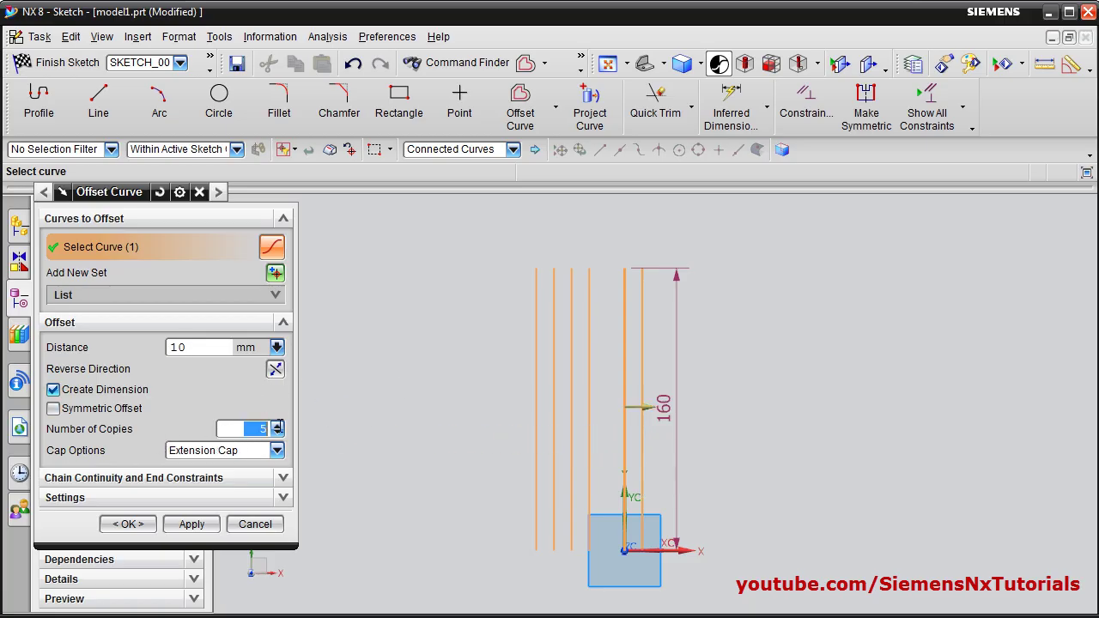
left_click(192, 526)
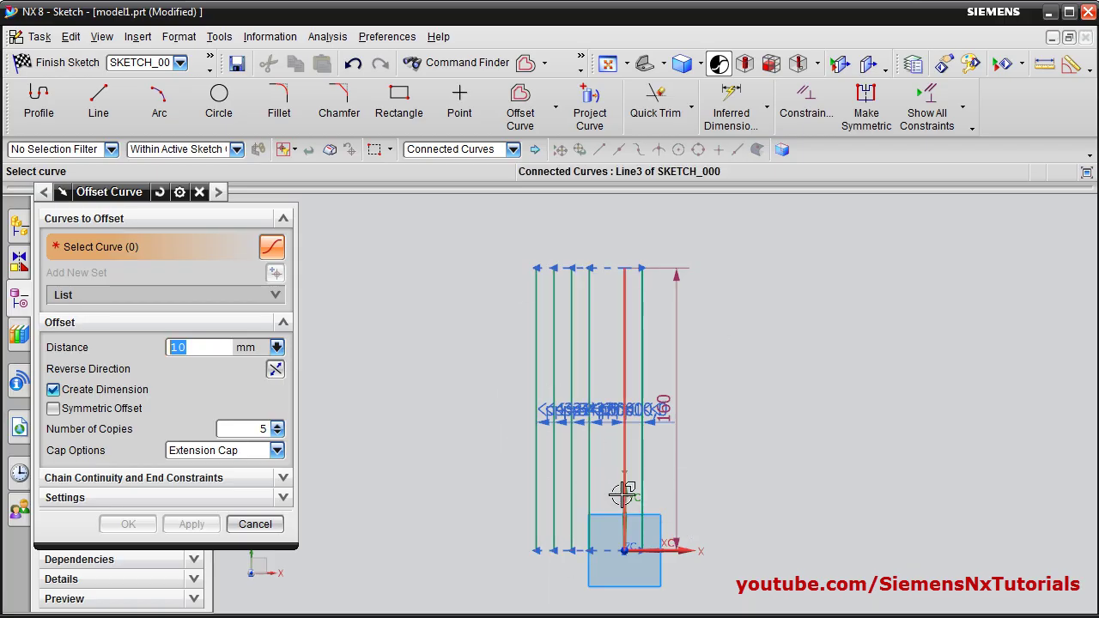
left_click(254, 523)
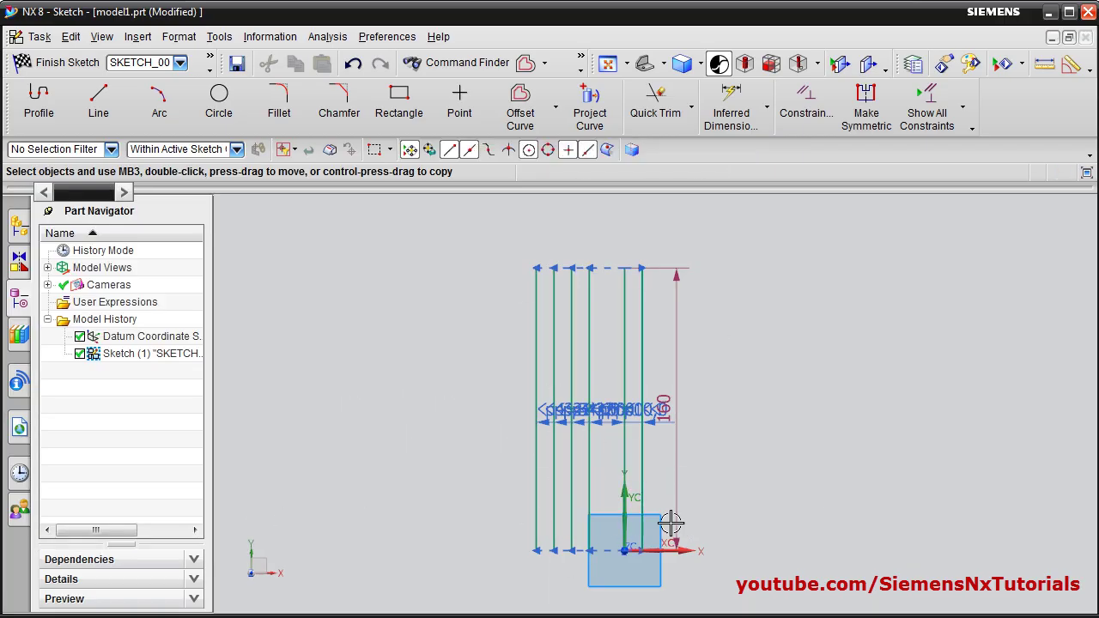
key("ctrl+z")
key("ctrl+z")
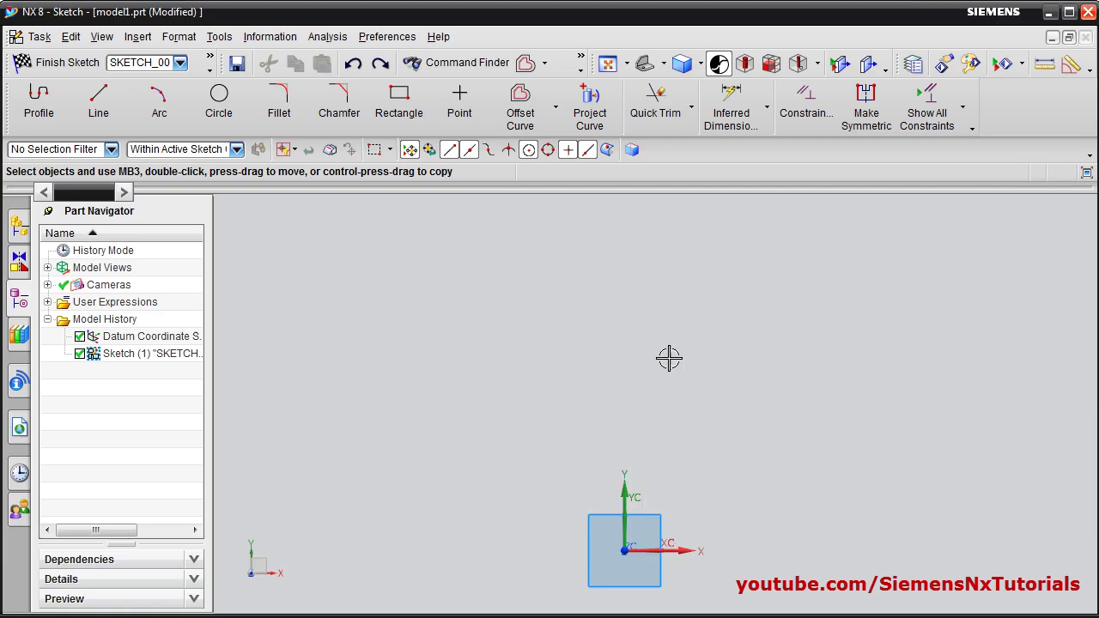
left_click(555, 105)
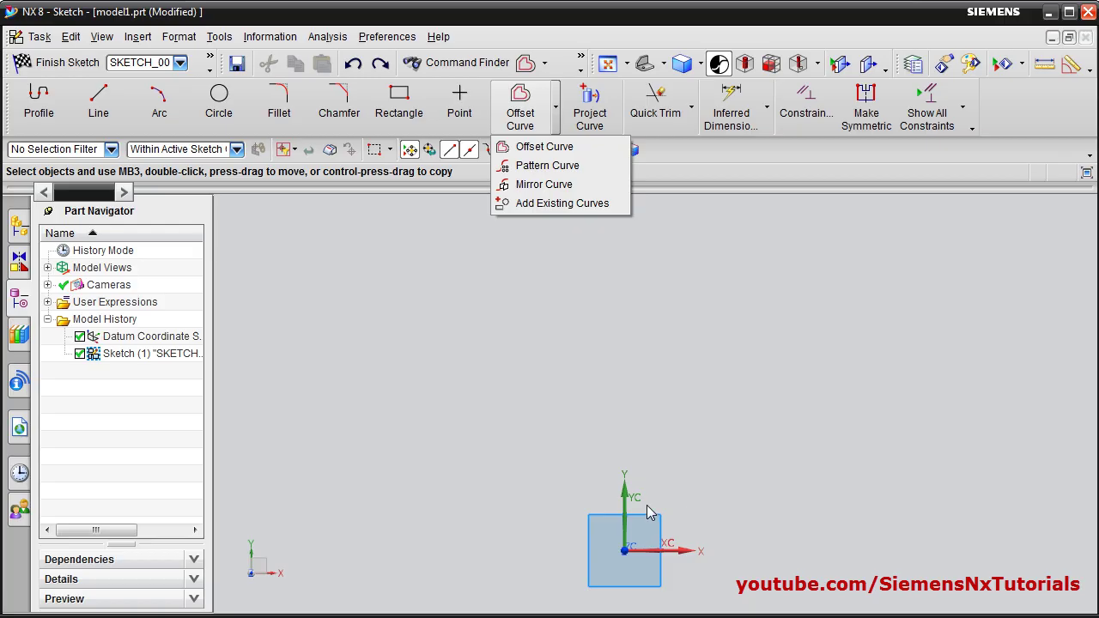
mouse_move(649, 513)
middle_mouse_down()
mouse_move(638, 490)
mouse_move(613, 486)
mouse_move(558, 511)
middle_mouse_up()
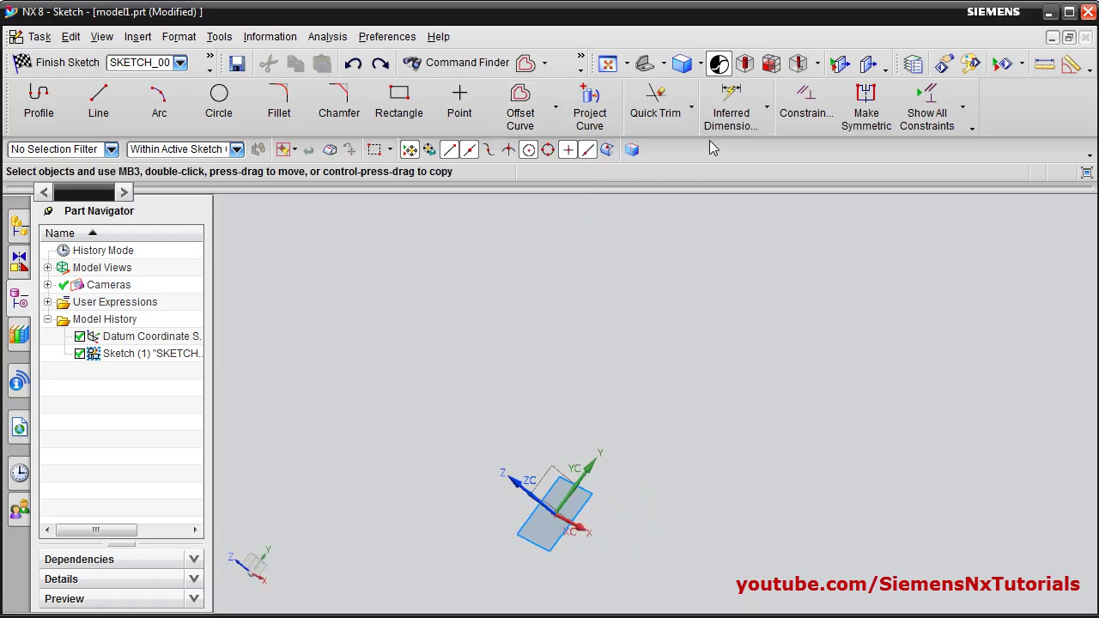
left_click(665, 67)
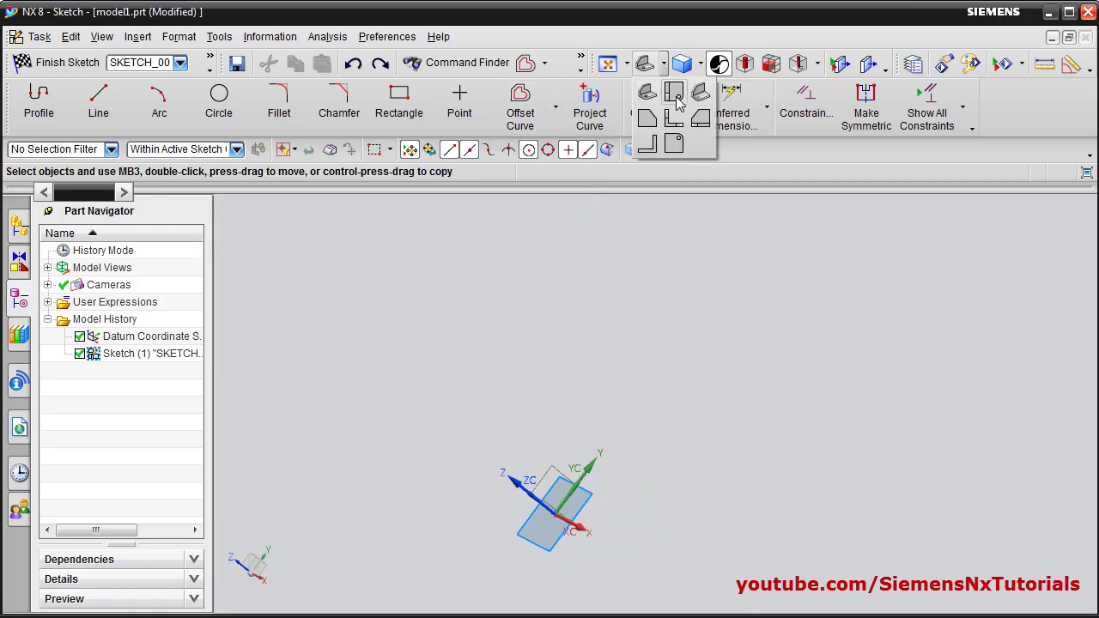
left_click(674, 92)
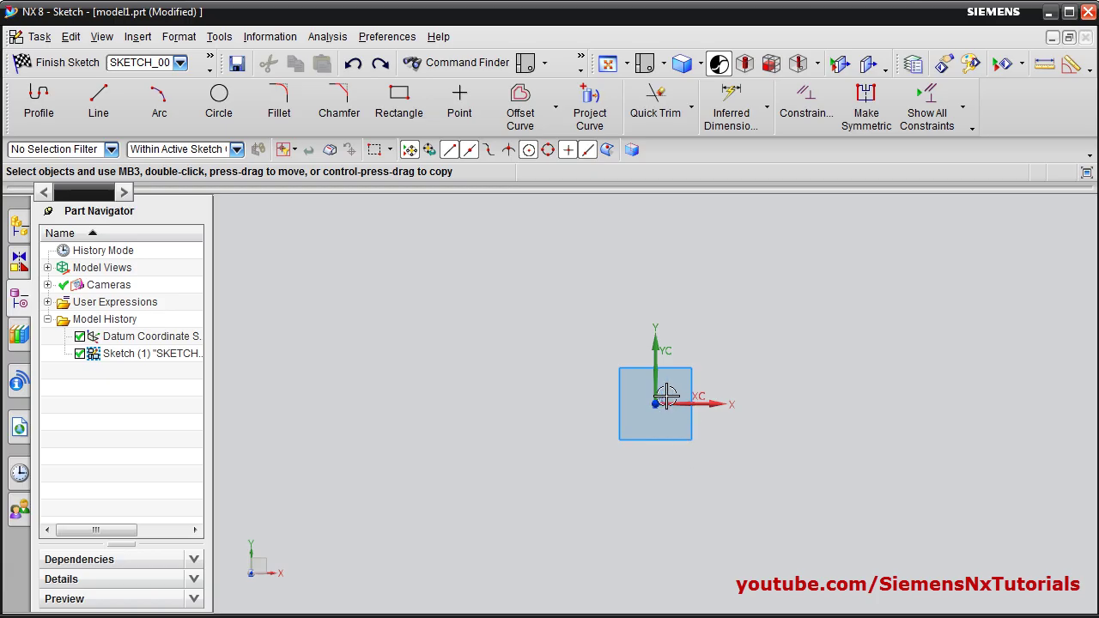
- Sketch a circle about 14.2 mm in diameter centred on the origin
mouse_move(666, 396)
middle_mouse_down("shift")
mouse_move(509, 501)
mouse_move(370, 572)
mouse_move(366, 589)
middle_mouse_up("shift")
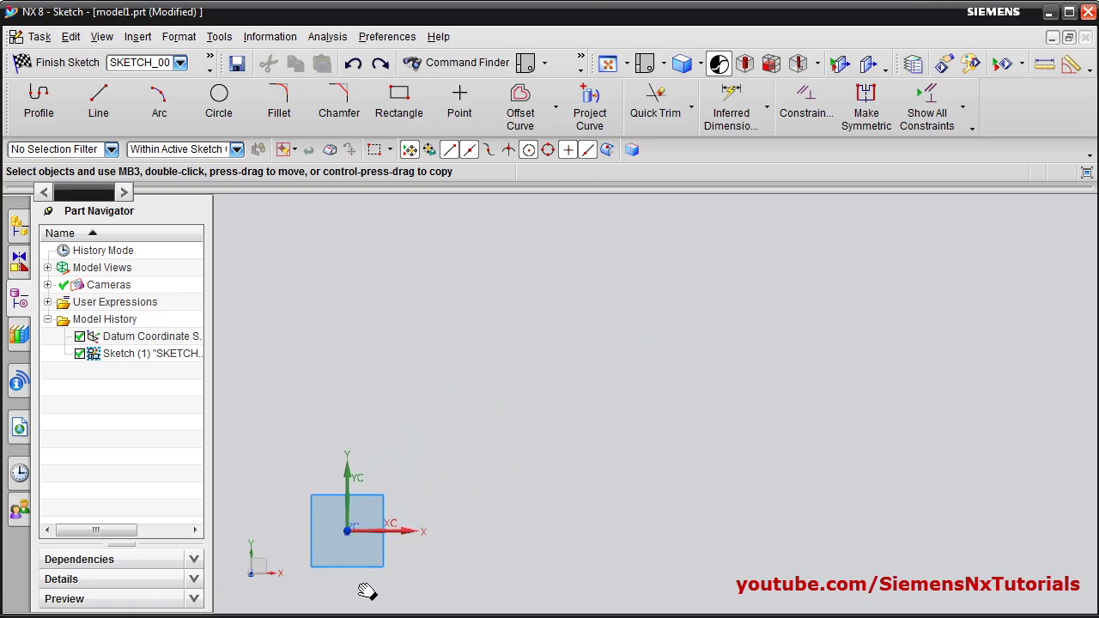
left_click(220, 103)
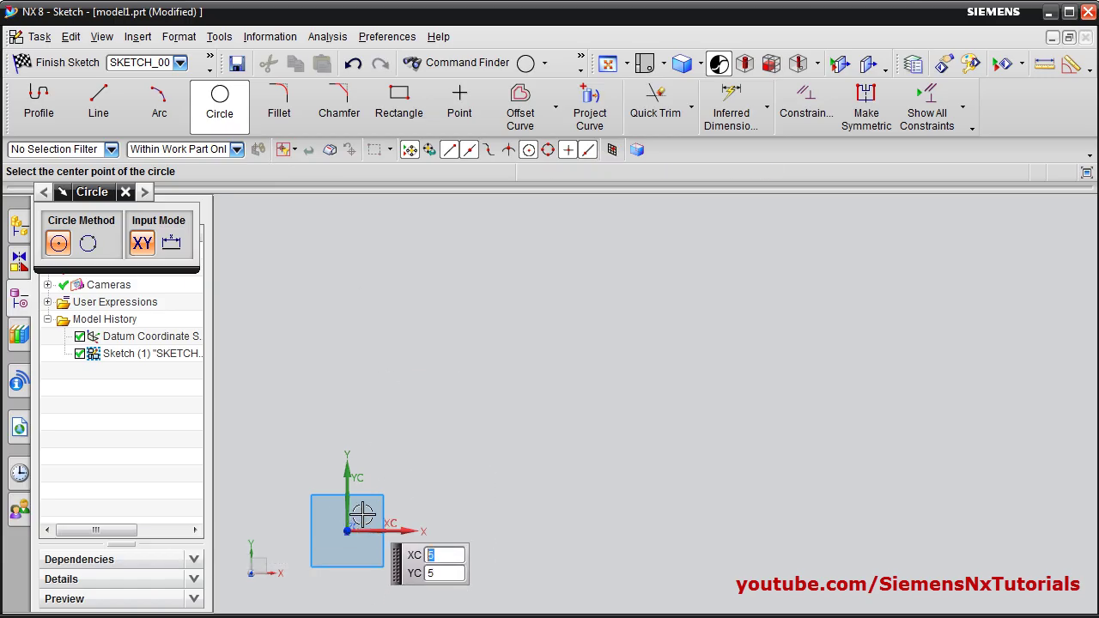
left_click(347, 529)
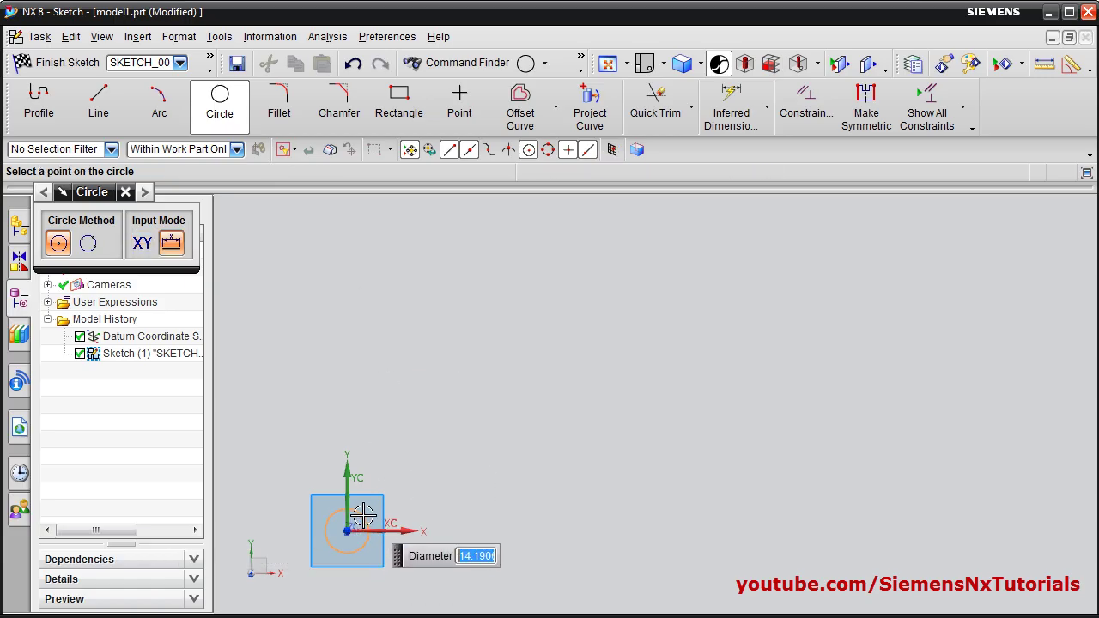
left_click(363, 514)
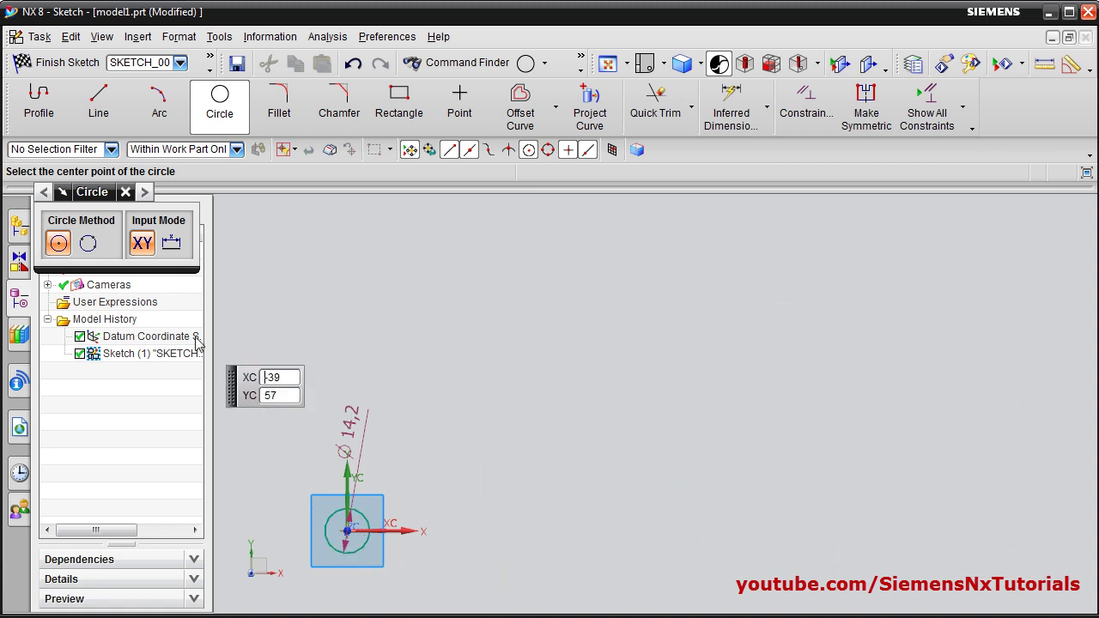
- Start a Pattern Curve of the circle at the origin and set its layout to Linear
left_click(556, 107)
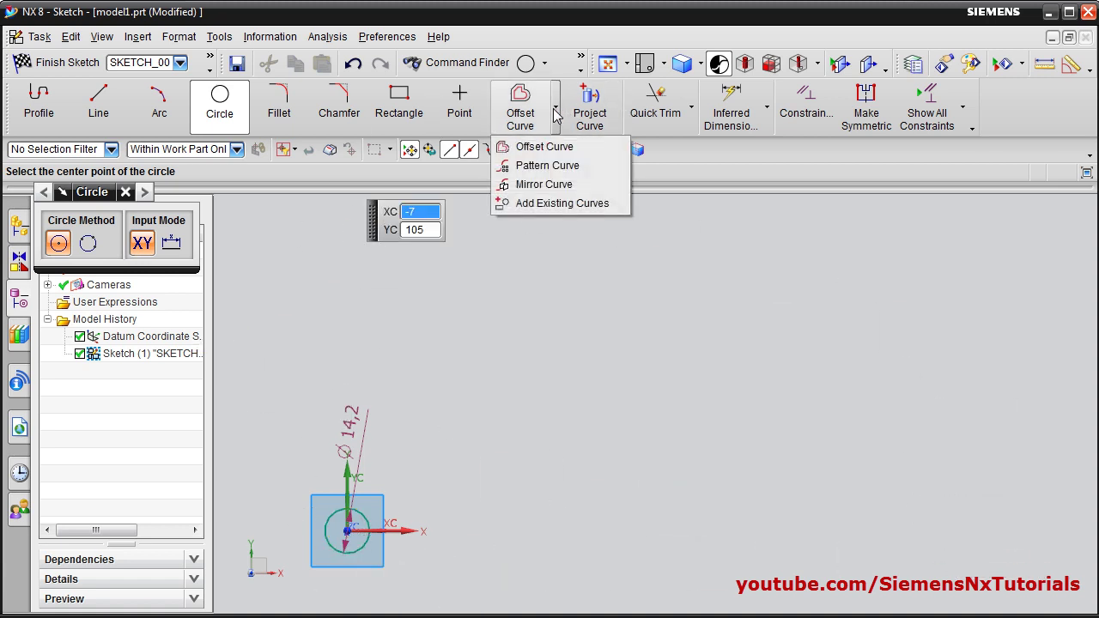
left_click(548, 165)
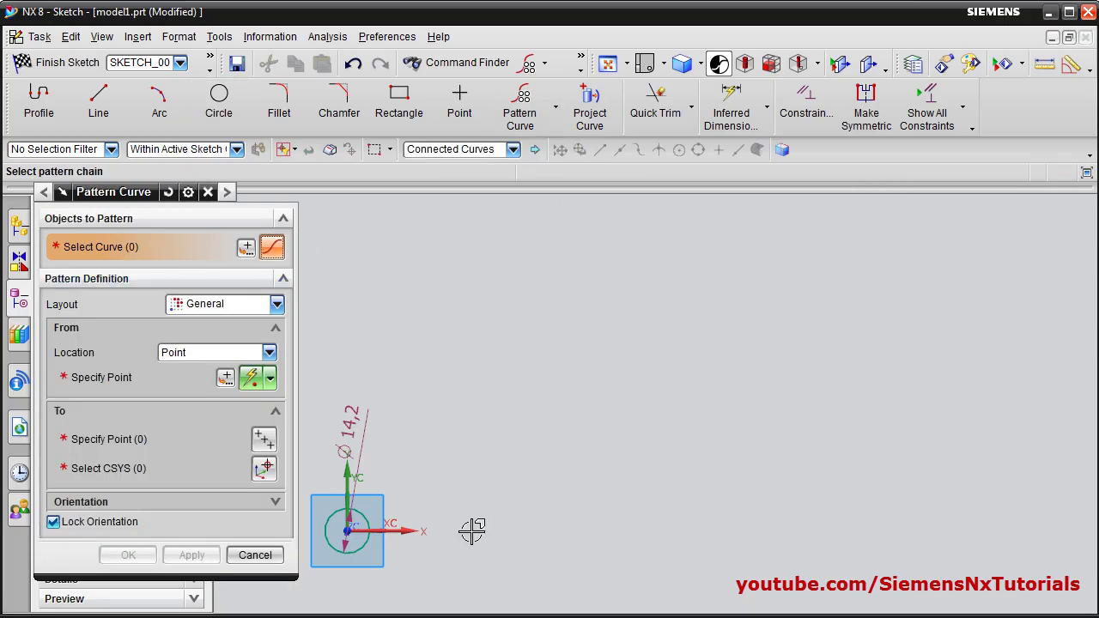
left_click(362, 518)
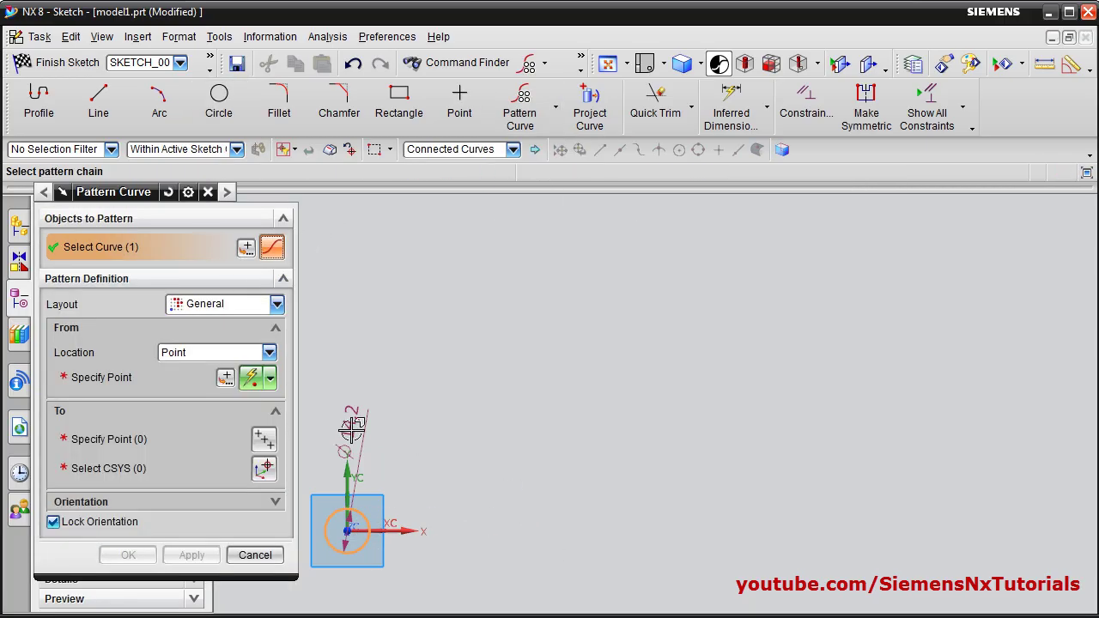
left_click(276, 307)
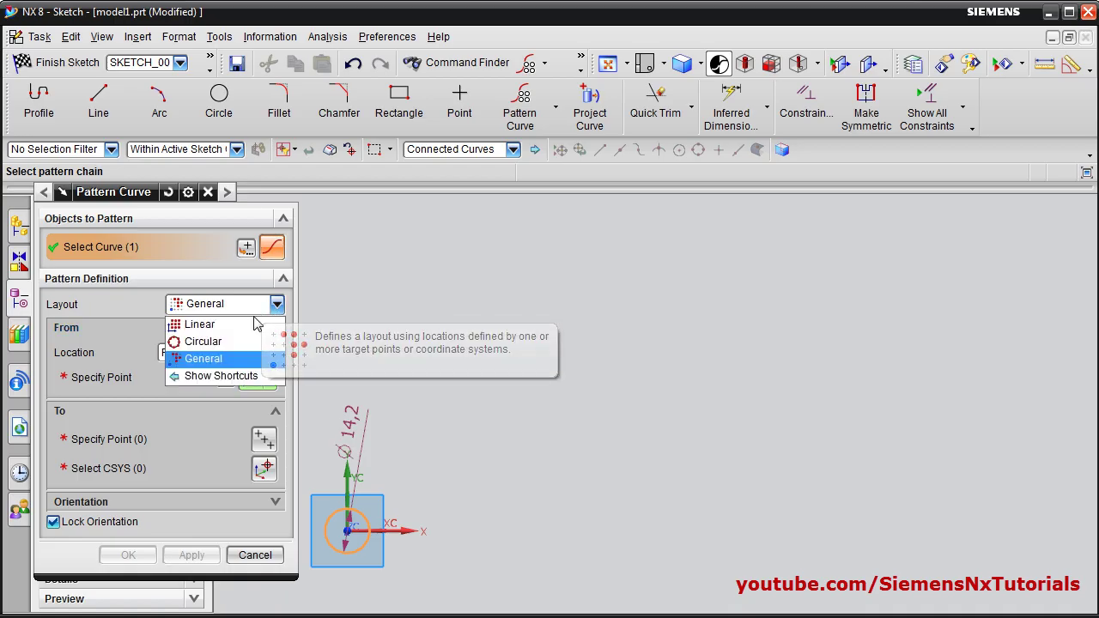
left_click(194, 330)
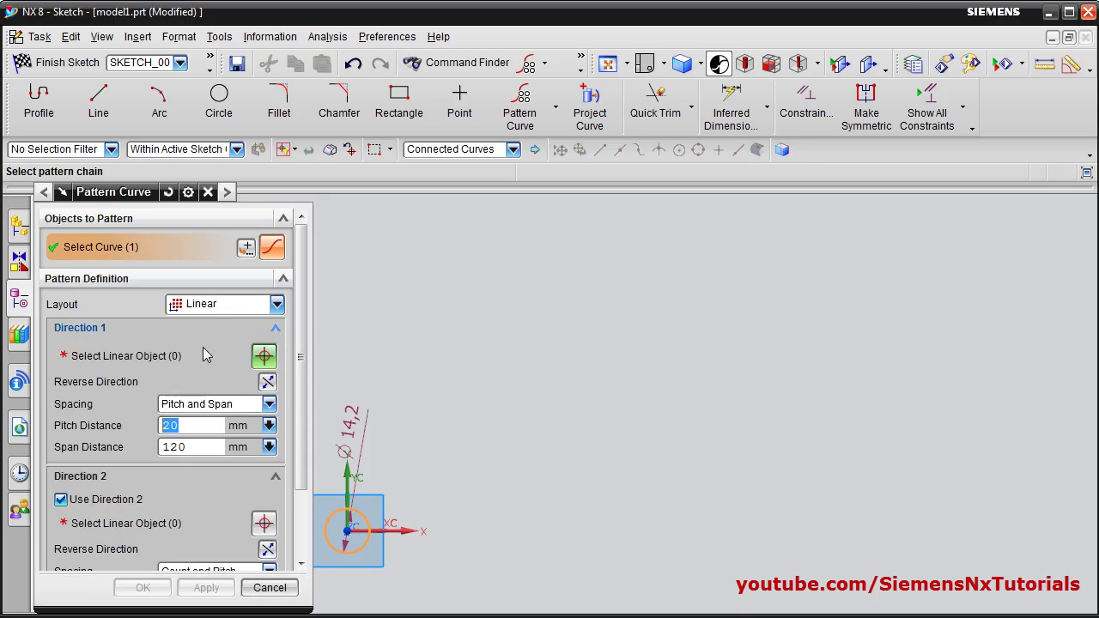
- Turn off the pattern's second direction and choose the X axis as the linear object for Direction 1
left_click(86, 363)
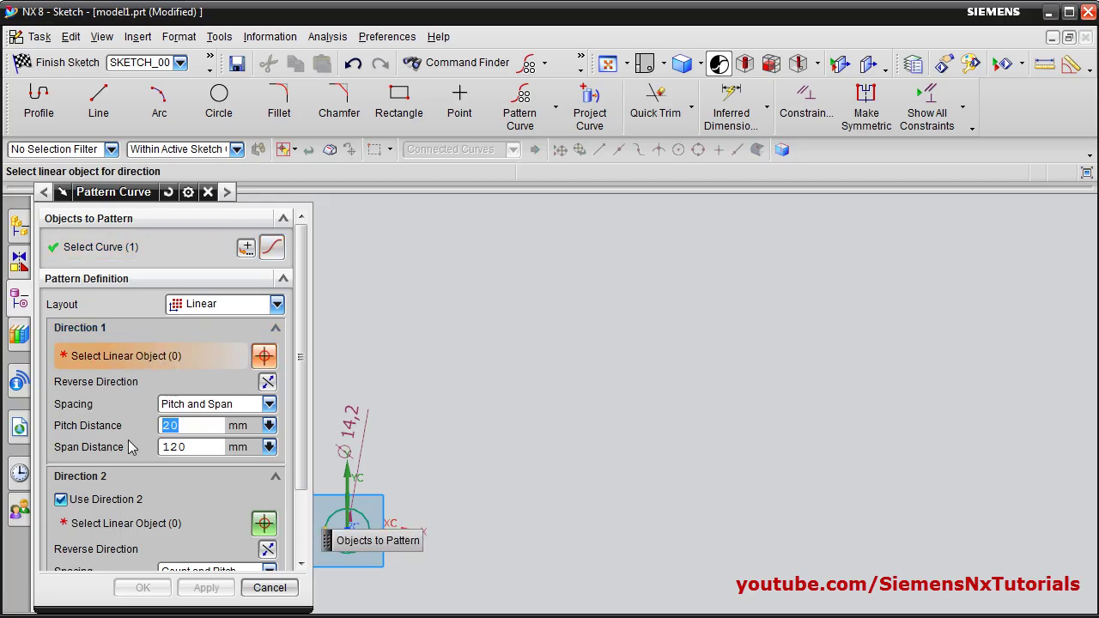
left_click(62, 500)
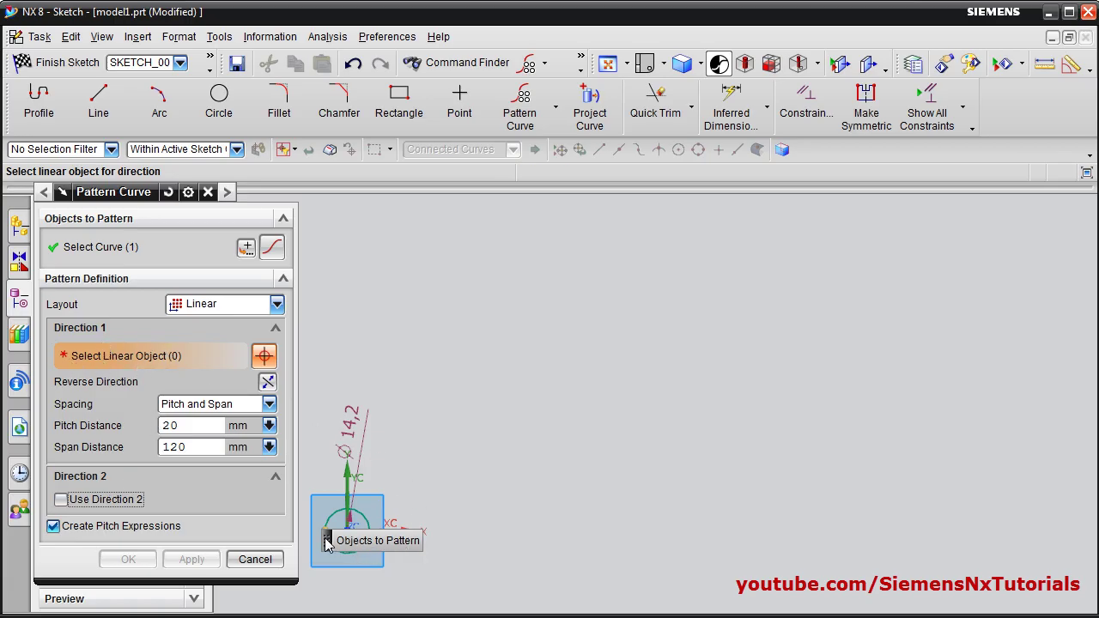
left_click_drag(327, 541, 336, 266)
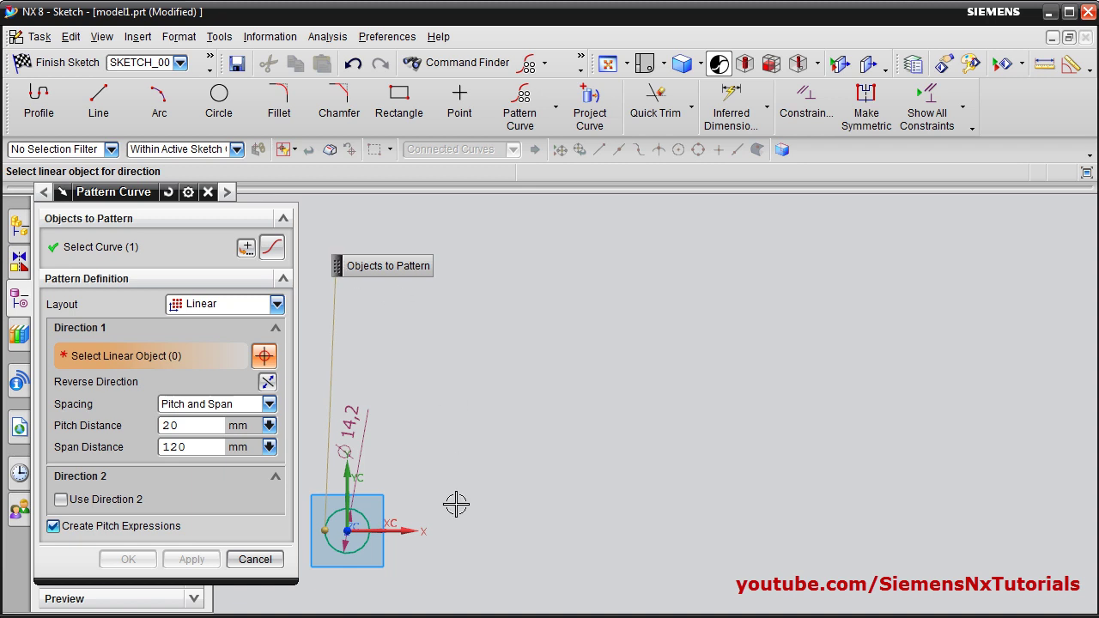
left_click(395, 530)
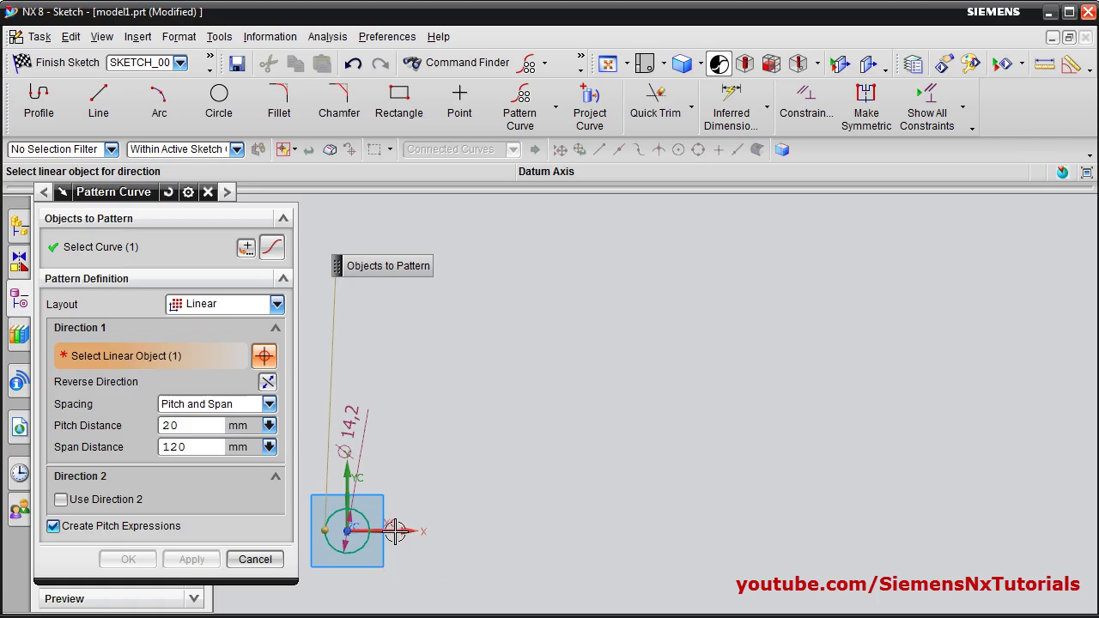
- Set the pattern's Direction 1 spacing to Count and Pitch with a count of 5 and a 20 mm pitch distance
left_click(181, 425)
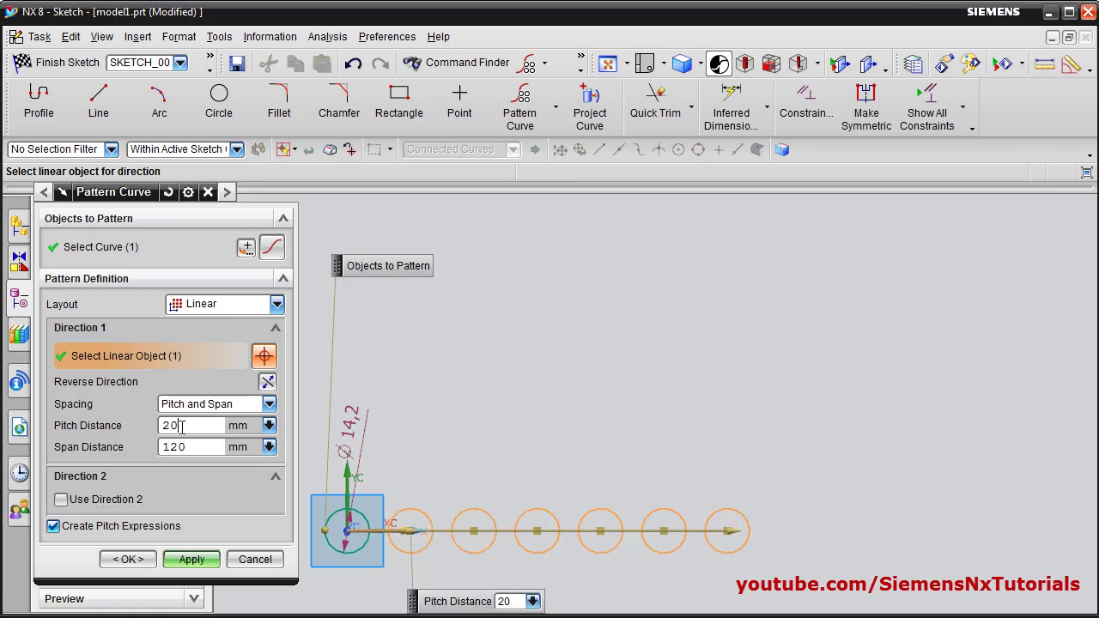
left_click_drag(200, 448, 158, 450)
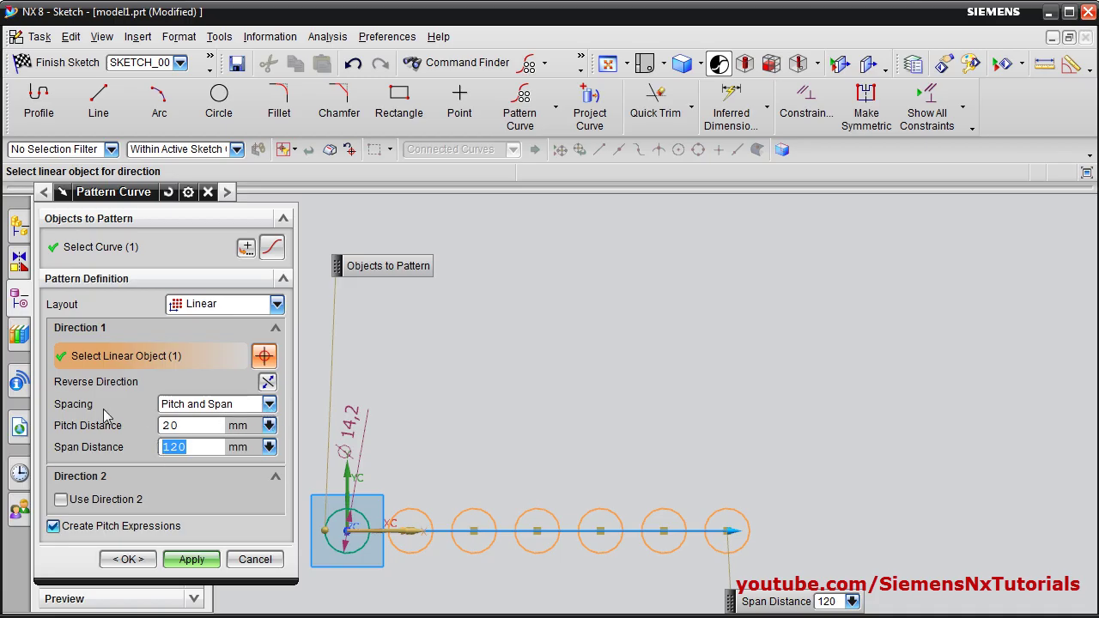
left_click(269, 404)
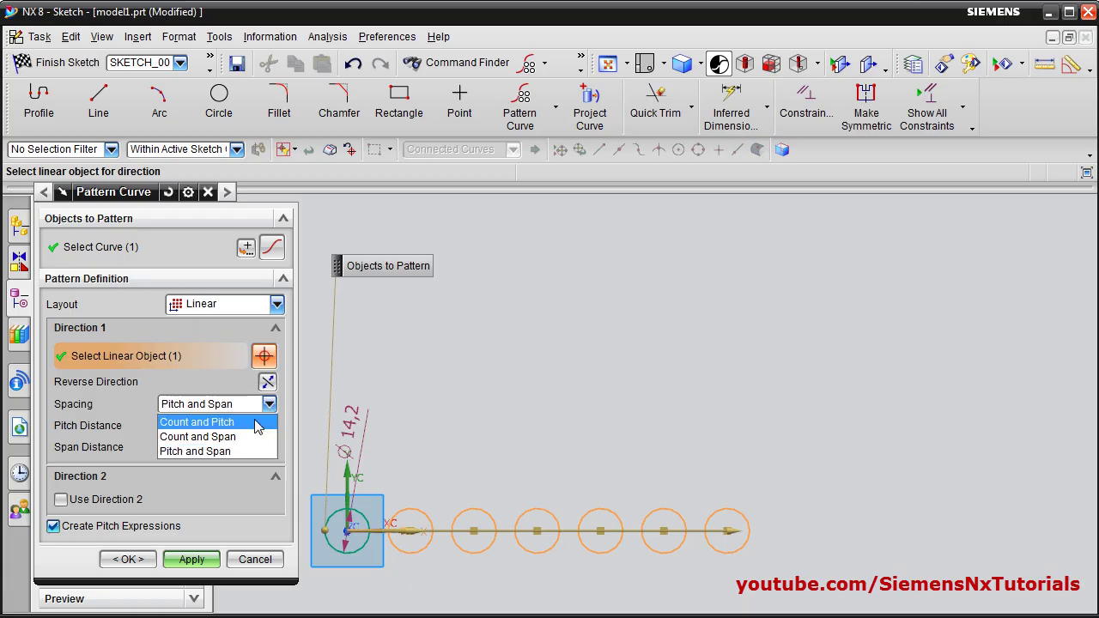
left_click(199, 424)
left_click_drag(176, 426, 148, 425)
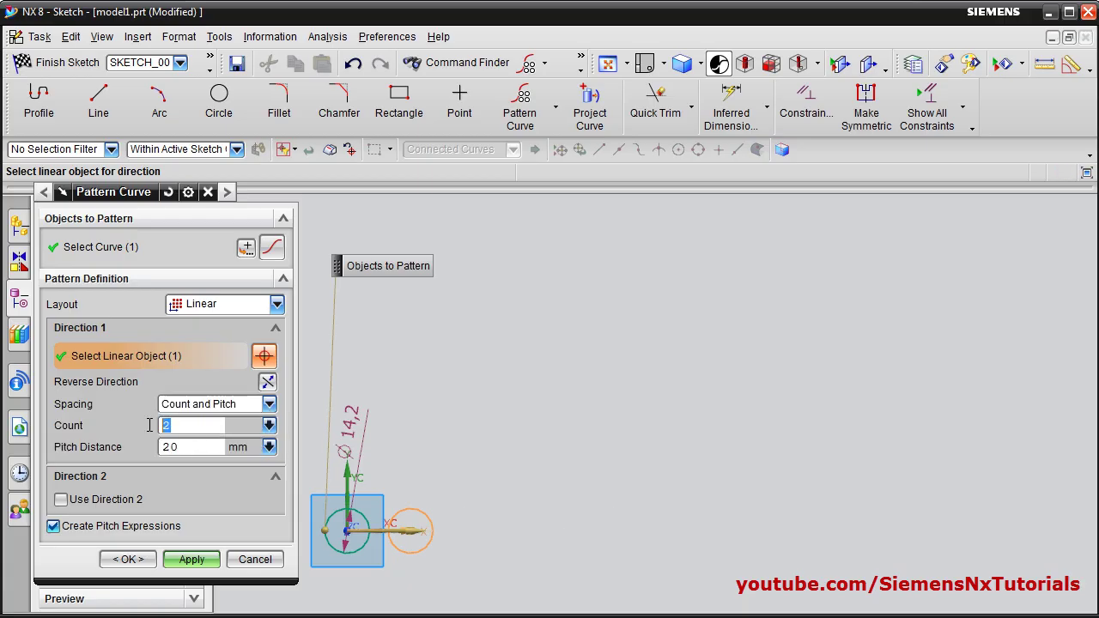
left_click(193, 446)
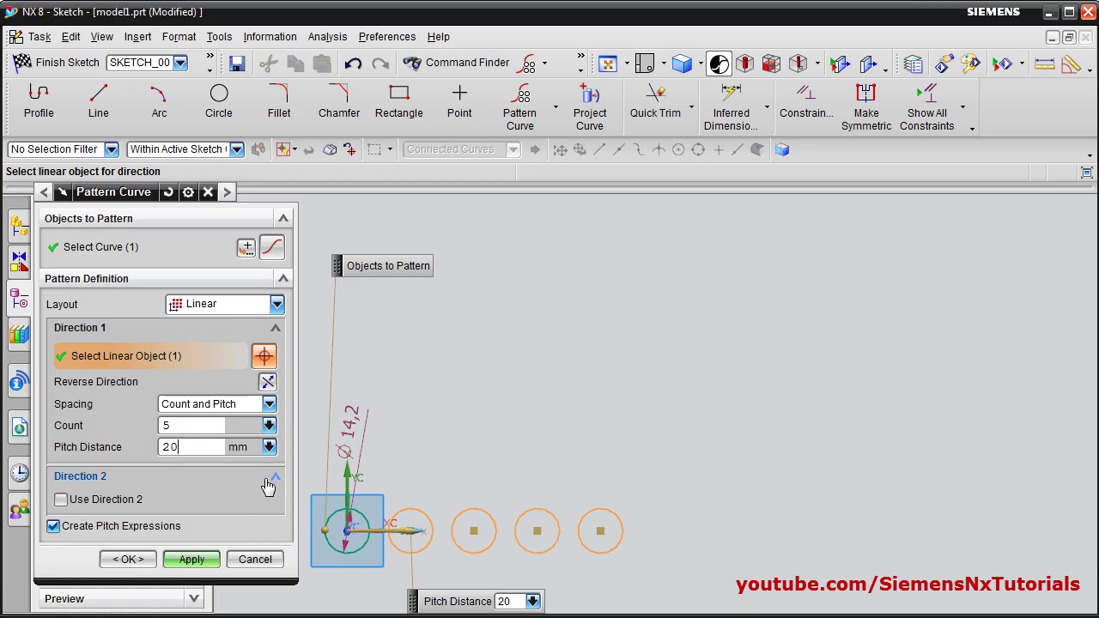
- Turn on the pattern's second direction along the Y axis, using a count of 4 and a 20 mm pitch distance
left_click(61, 500)
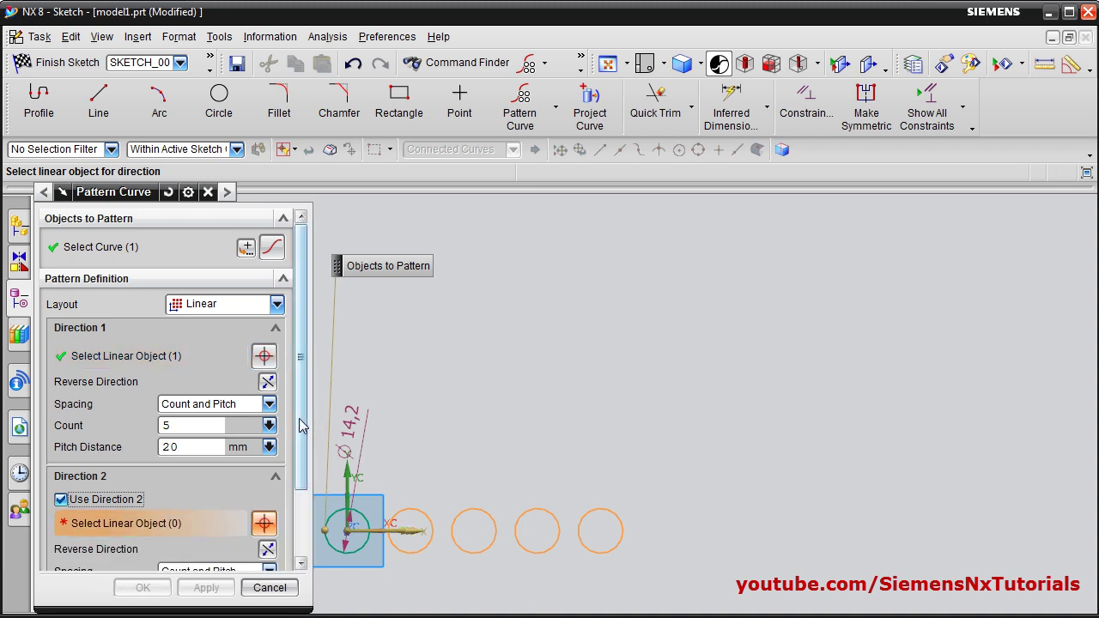
left_click_drag(301, 425, 295, 508)
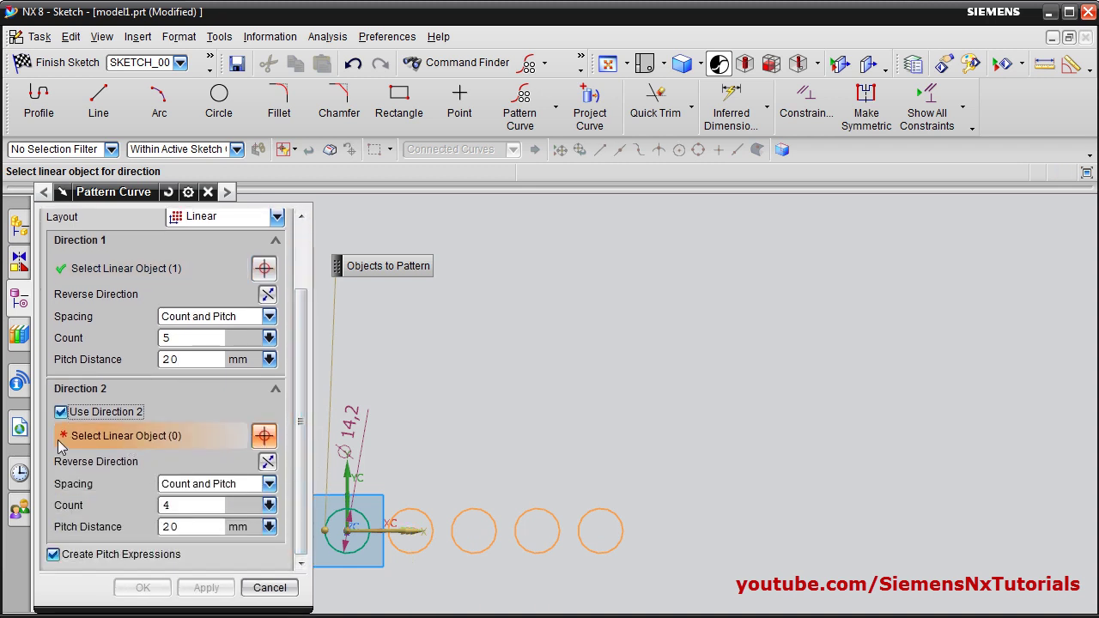
left_click(345, 484)
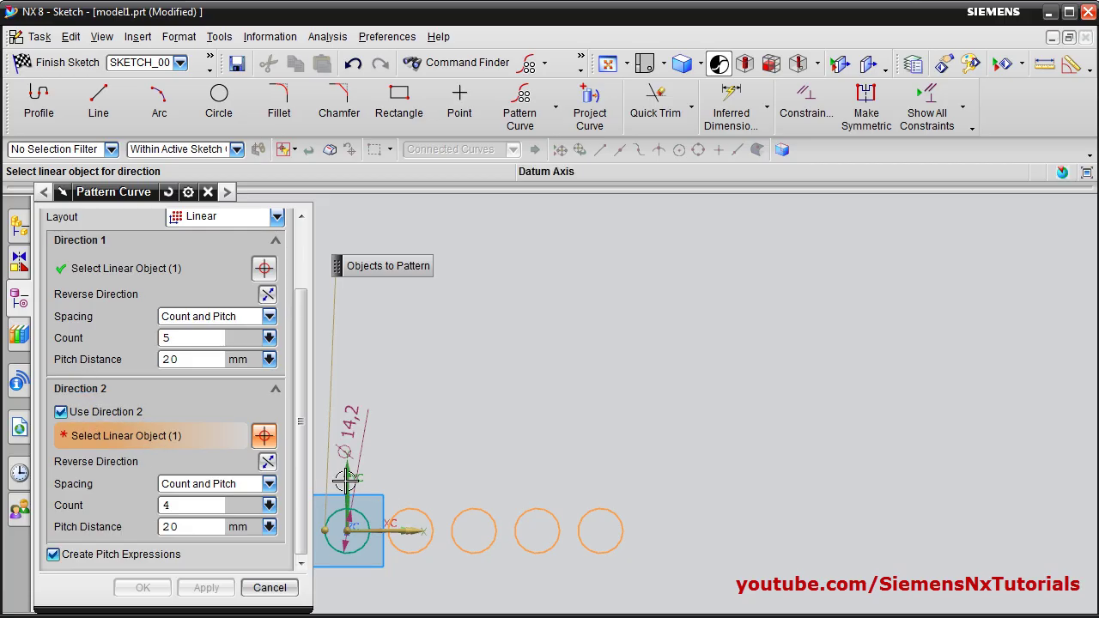
double_click(187, 505)
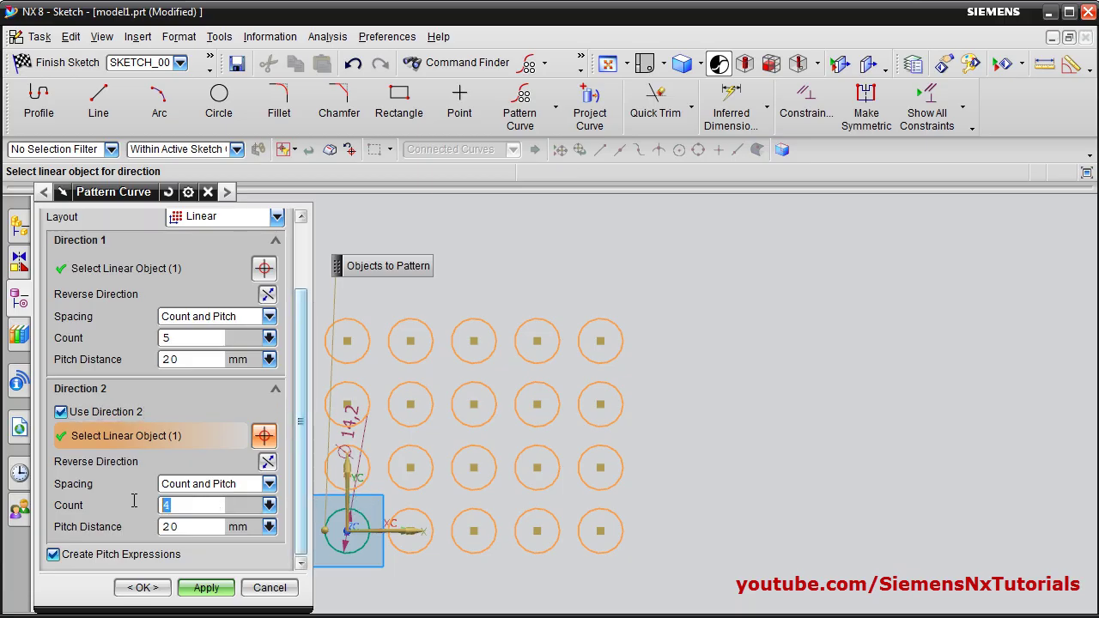
double_click(191, 526)
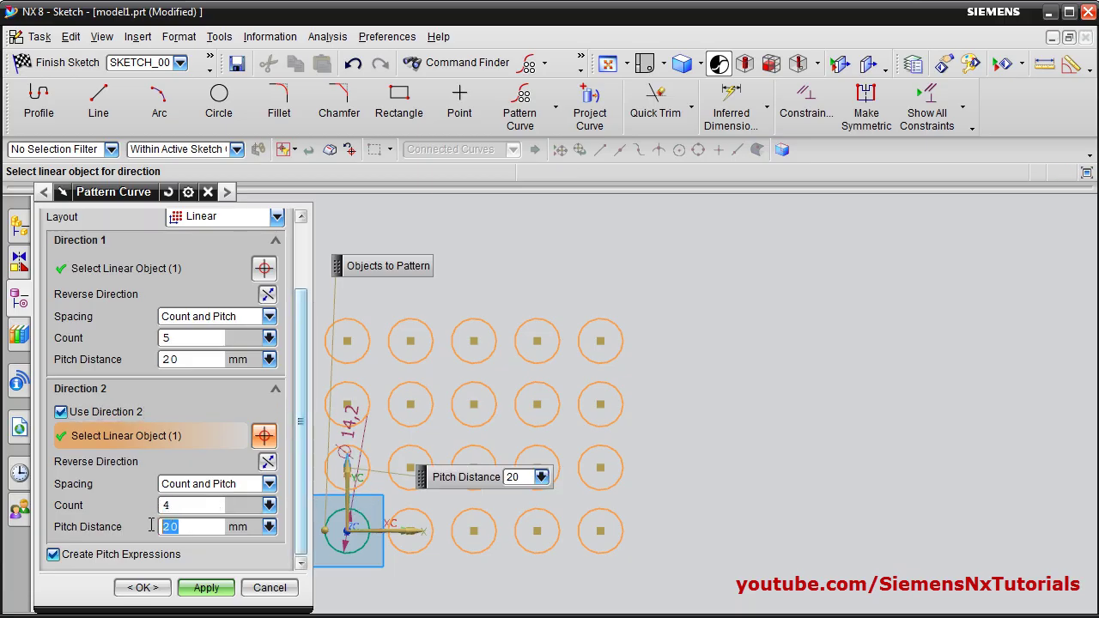
- Try Count and Span spacing for Direction 2, and switch it to Pitch and Span with 20 mm pitch and 100 mm span
left_click(269, 484)
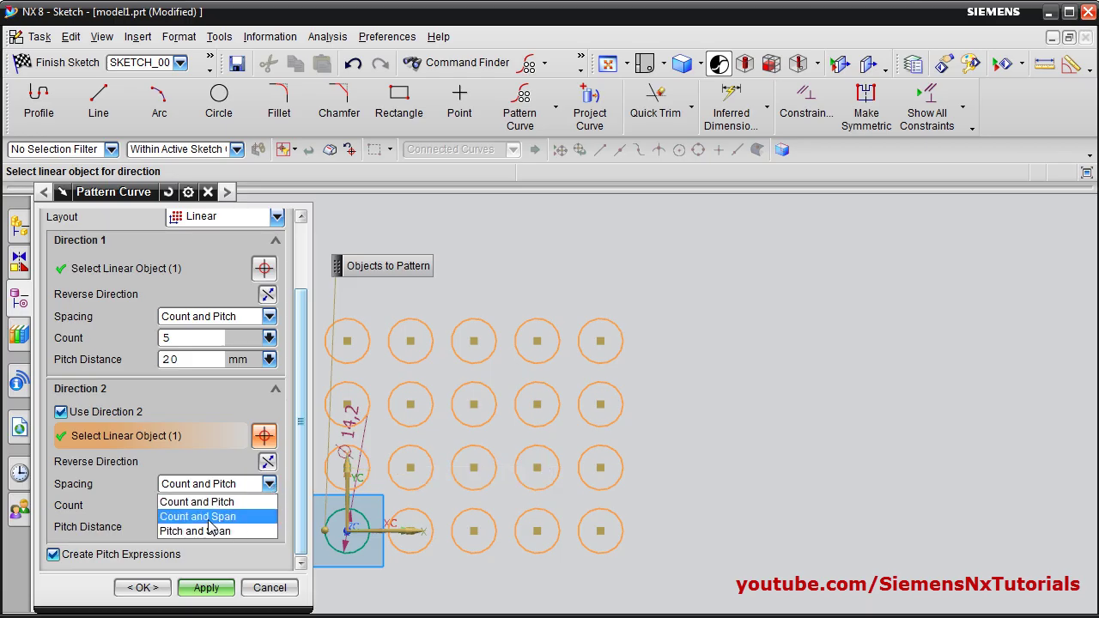
left_click(240, 517)
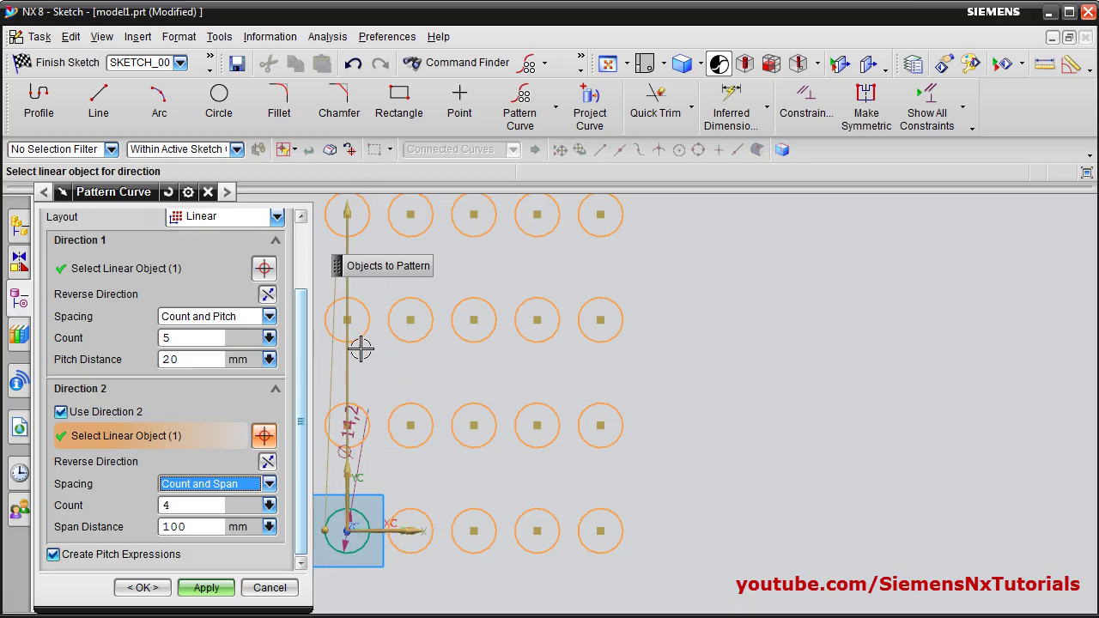
left_click(268, 485)
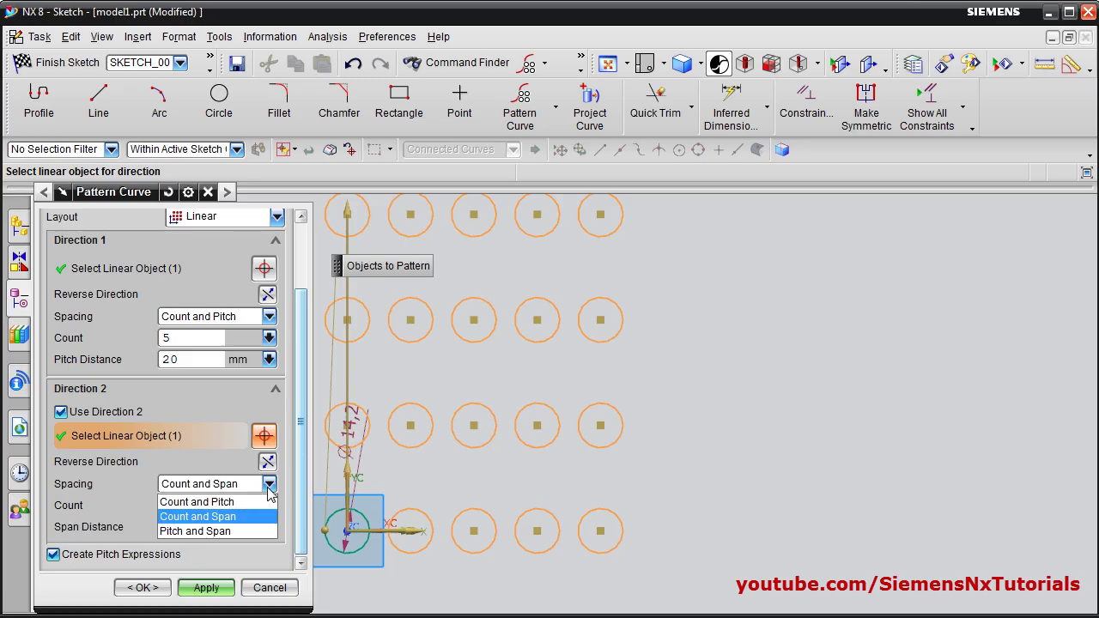
left_click(196, 531)
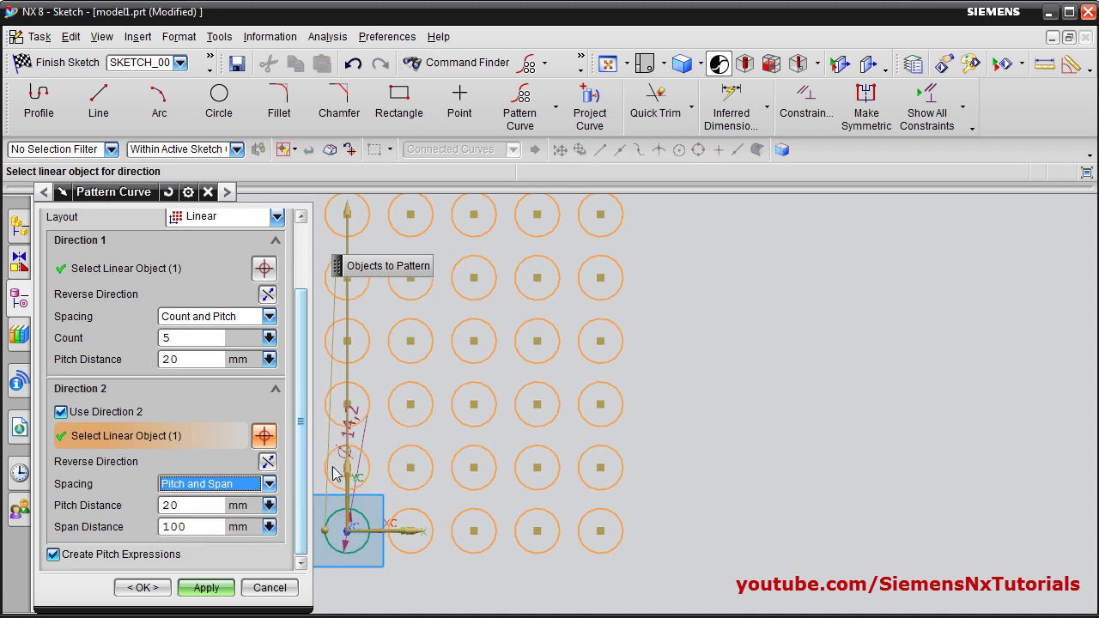
- Apply the two-direction linear pattern, and undo both the pattern and the original circle
left_click(612, 69)
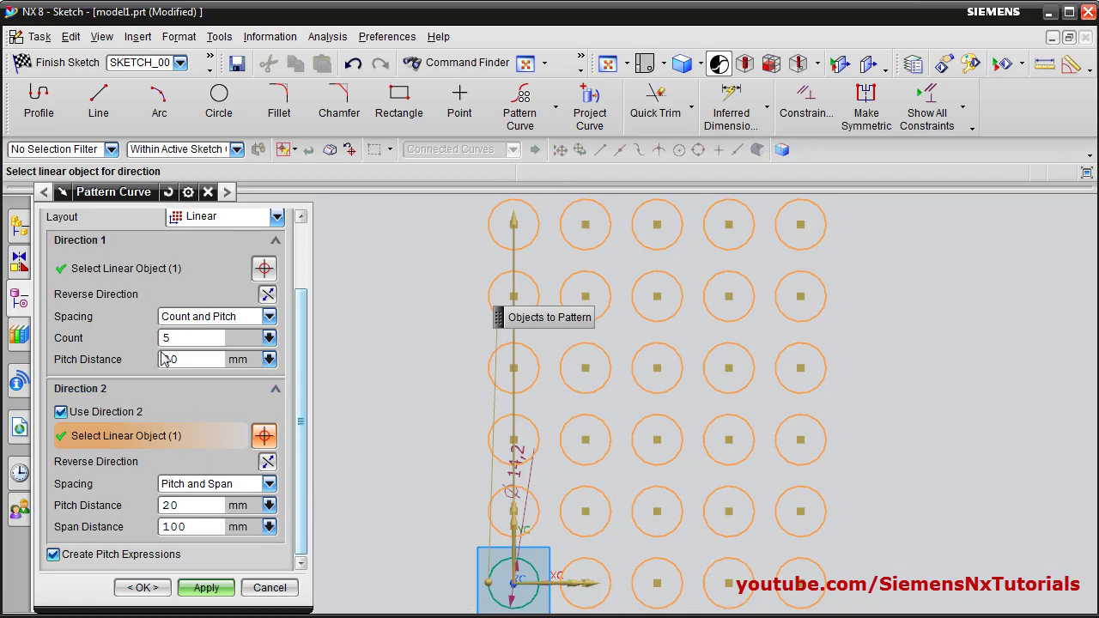
left_click(214, 591)
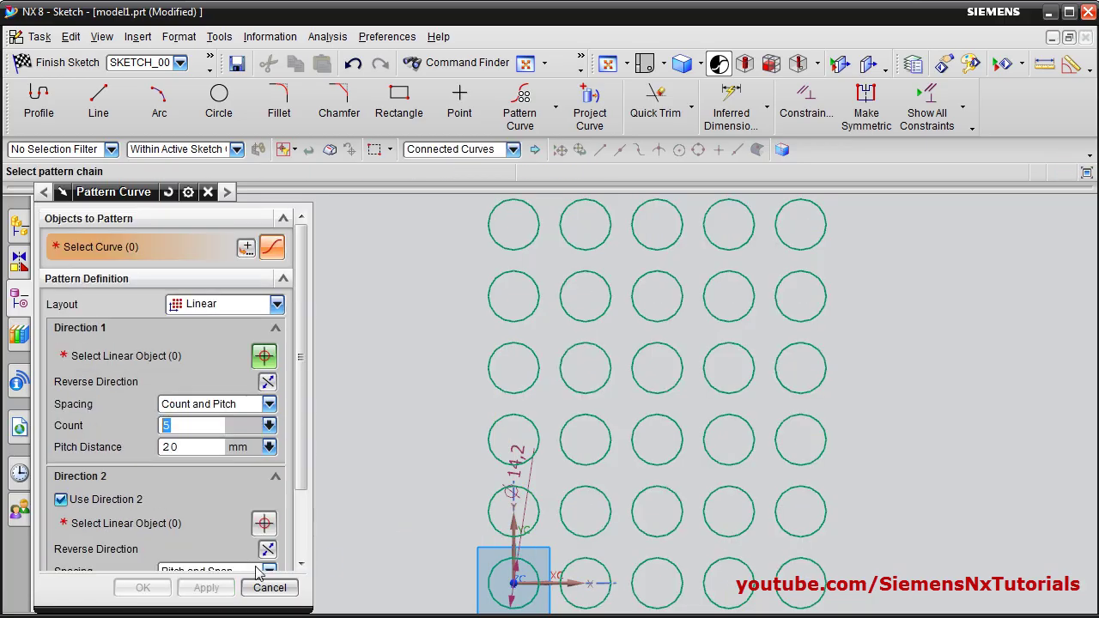
left_click(277, 589)
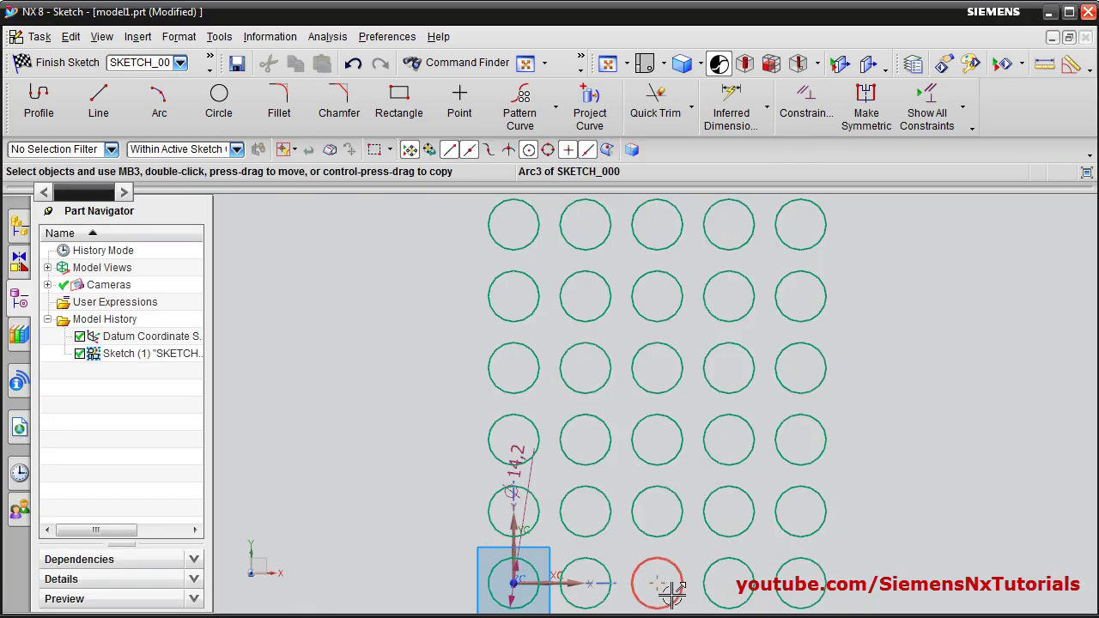
key("ctrl+z")
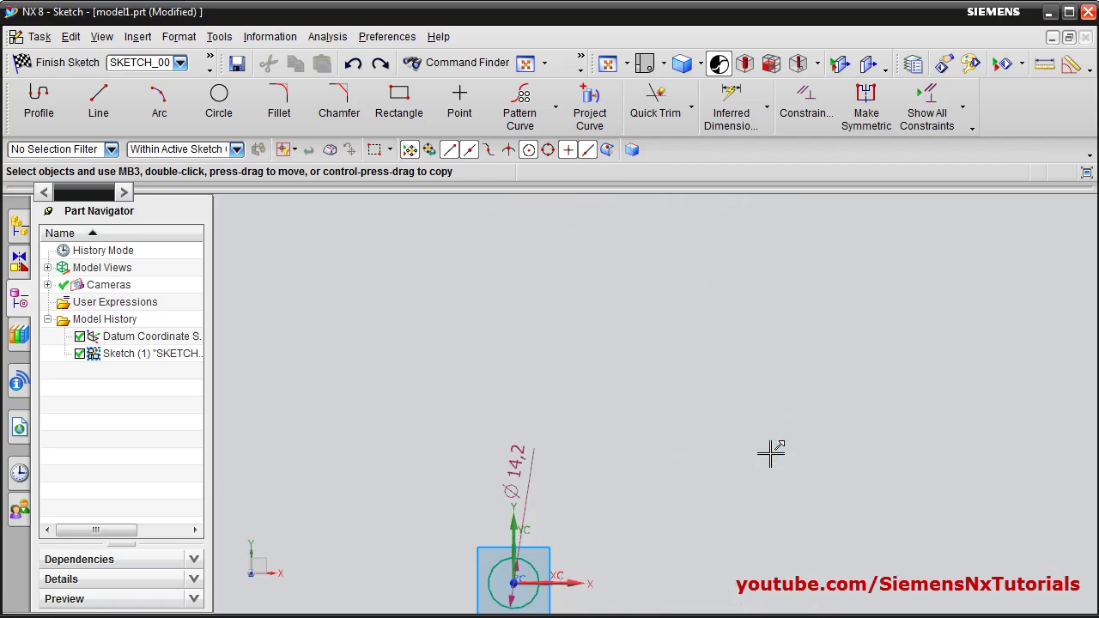
key("ctrl+z")
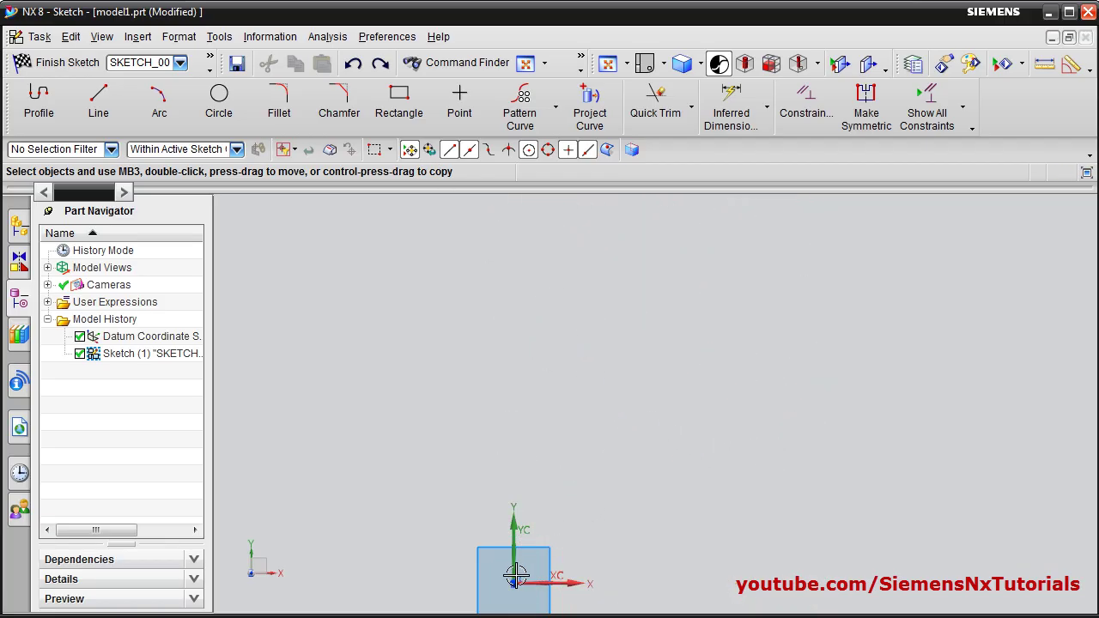
- Sketch a circle about 96.5 mm in diameter centred on the origin
middle_click_drag(516, 575, 667, 389, "shift")
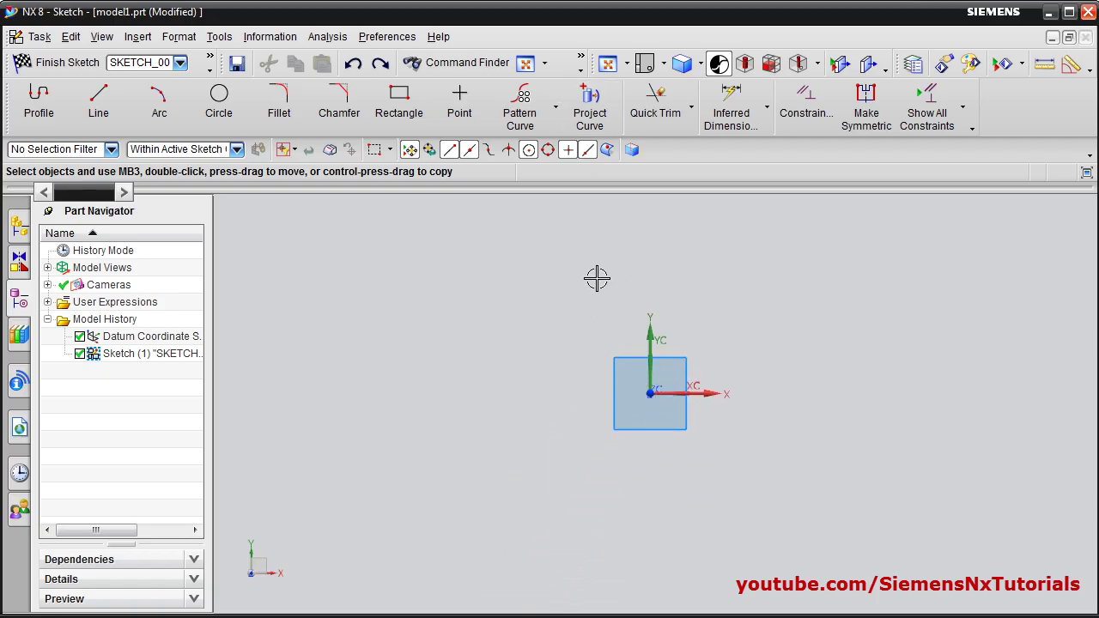
left_click(219, 99)
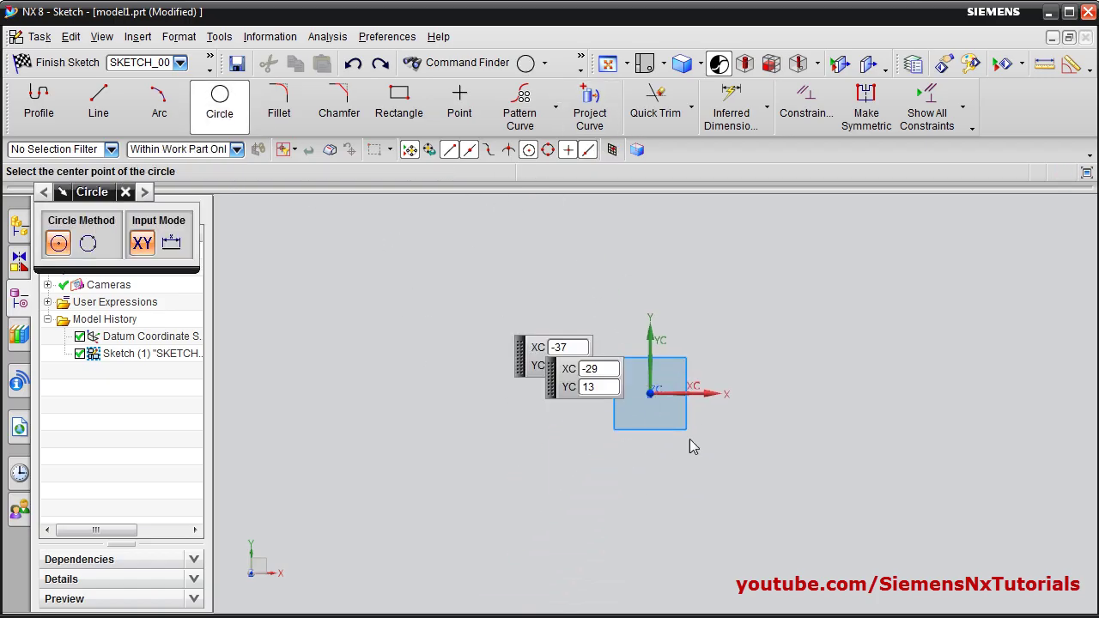
left_click(650, 393)
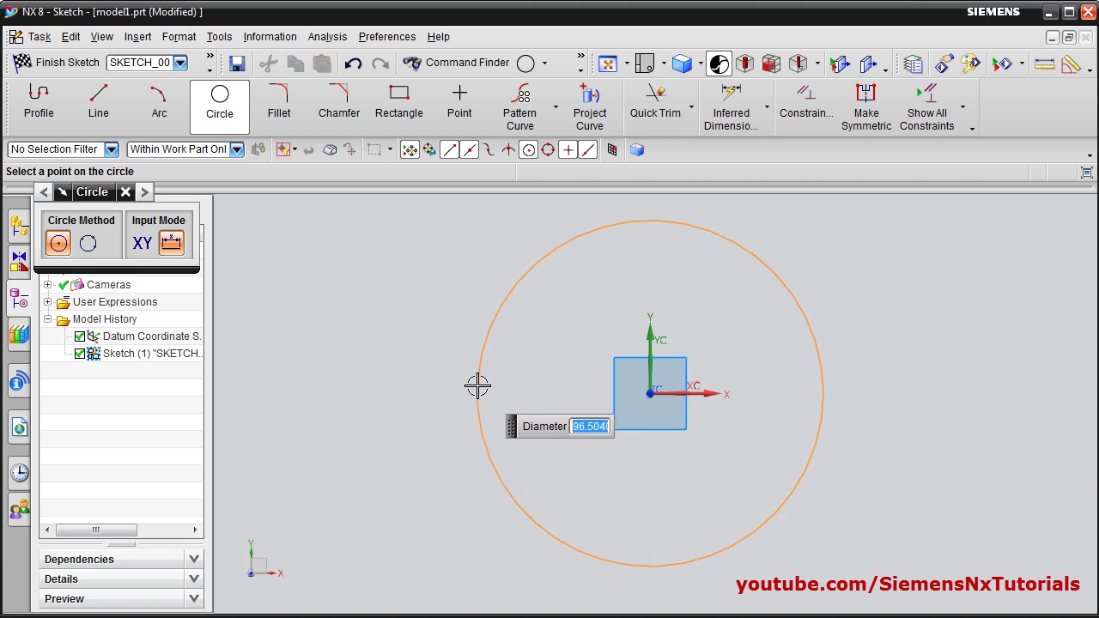
left_click(477, 386)
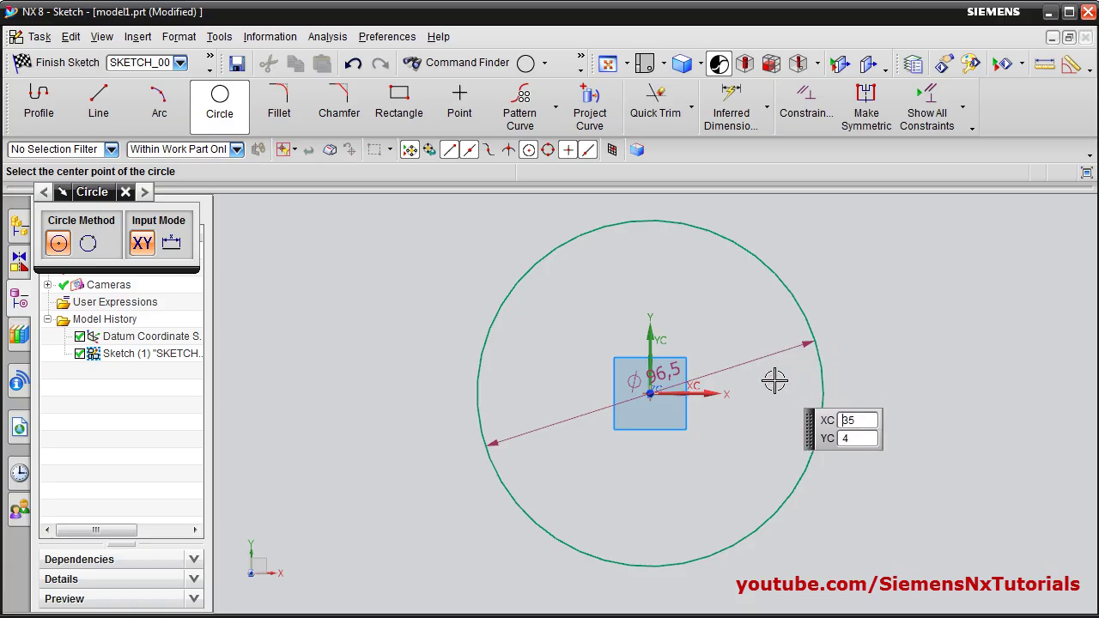
- Convert the large circle to a reference curve
left_click(964, 110)
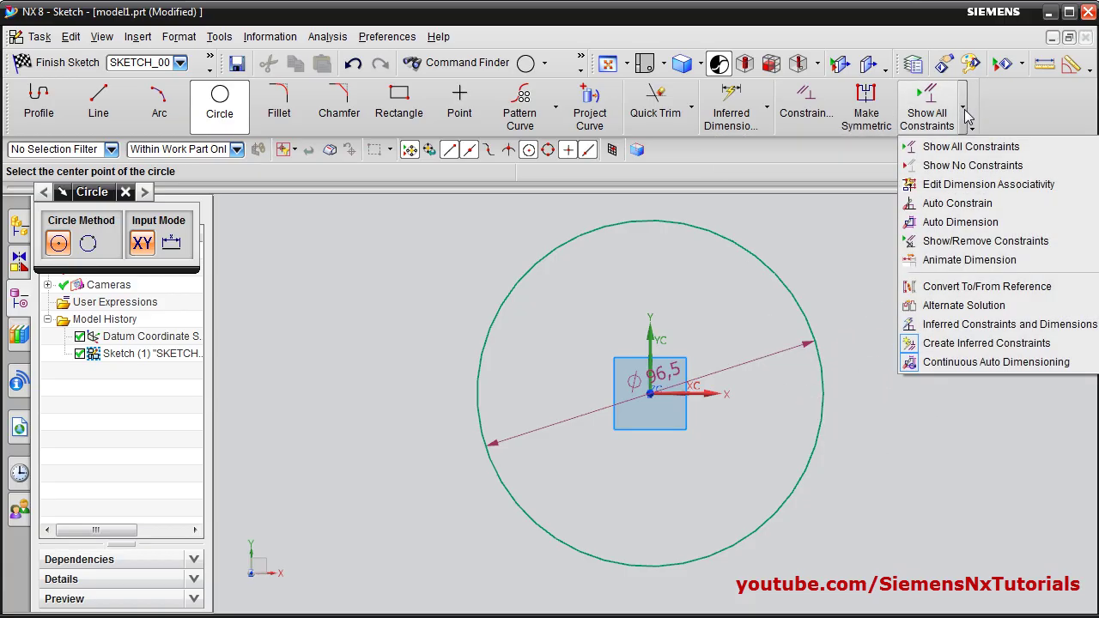
left_click(935, 294)
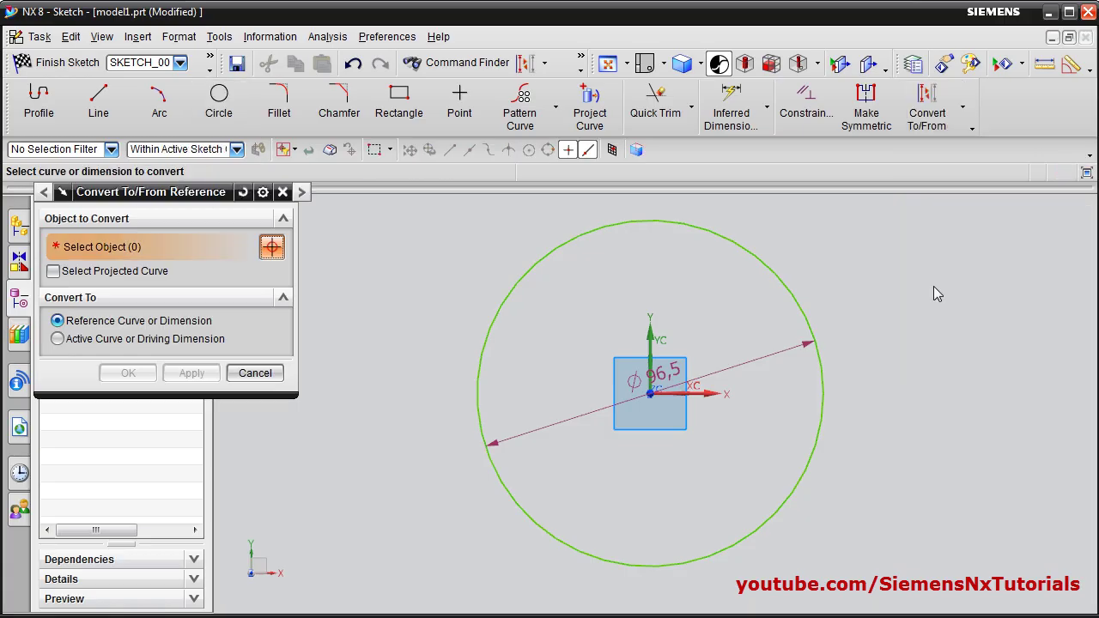
left_click(764, 268)
left_click(190, 374)
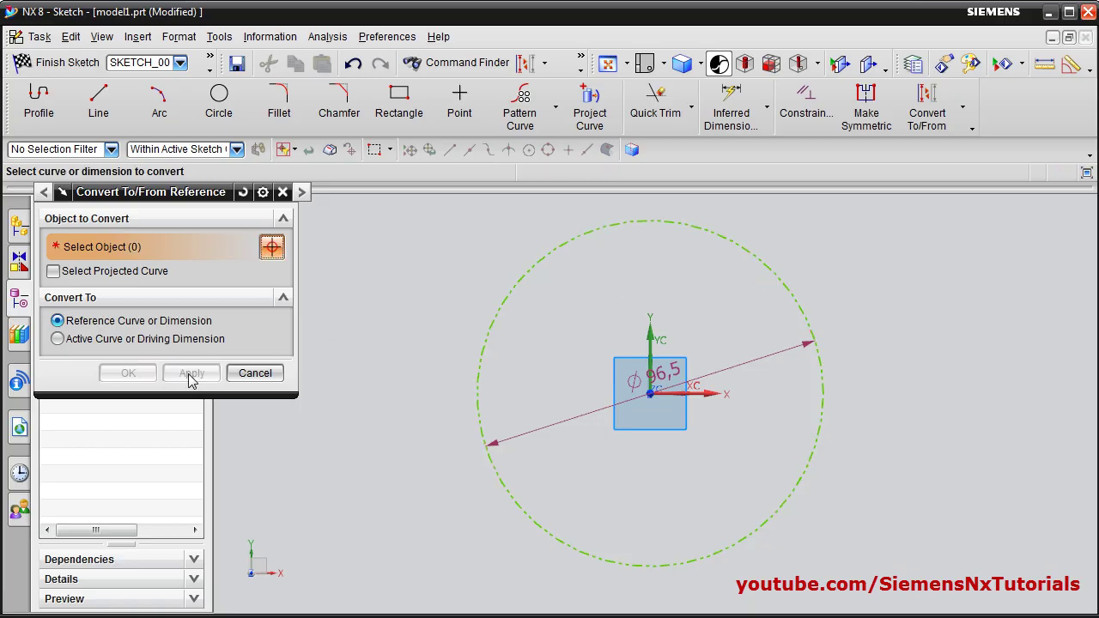
left_click(255, 375)
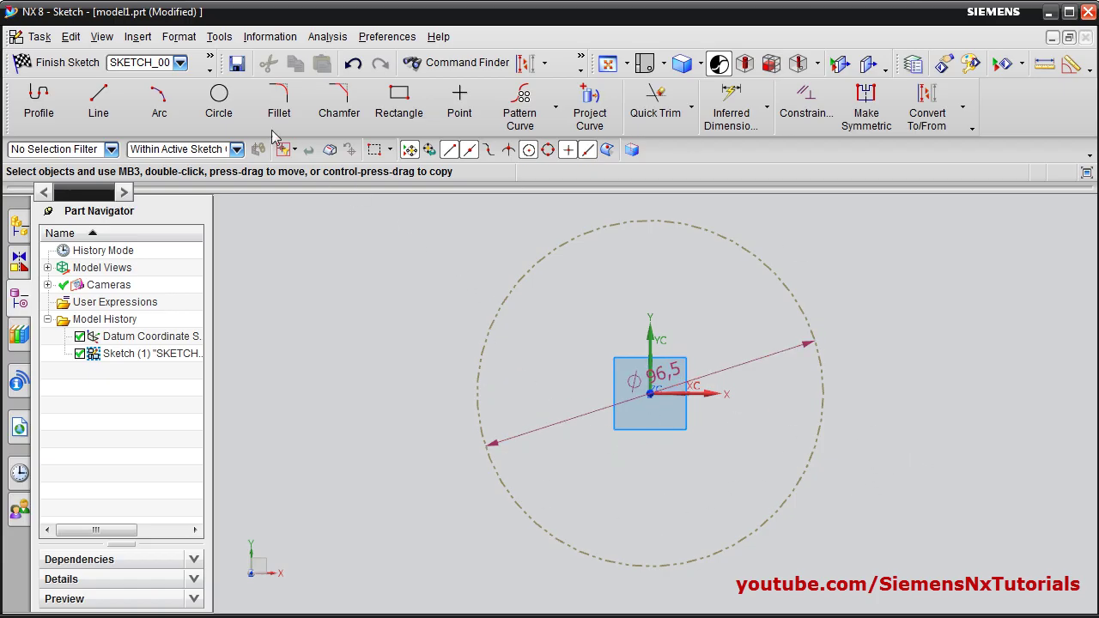
- Sketch a circle about 14.7 mm in diameter, centred on the reference circle's left side close to the X axis
left_click(218, 102)
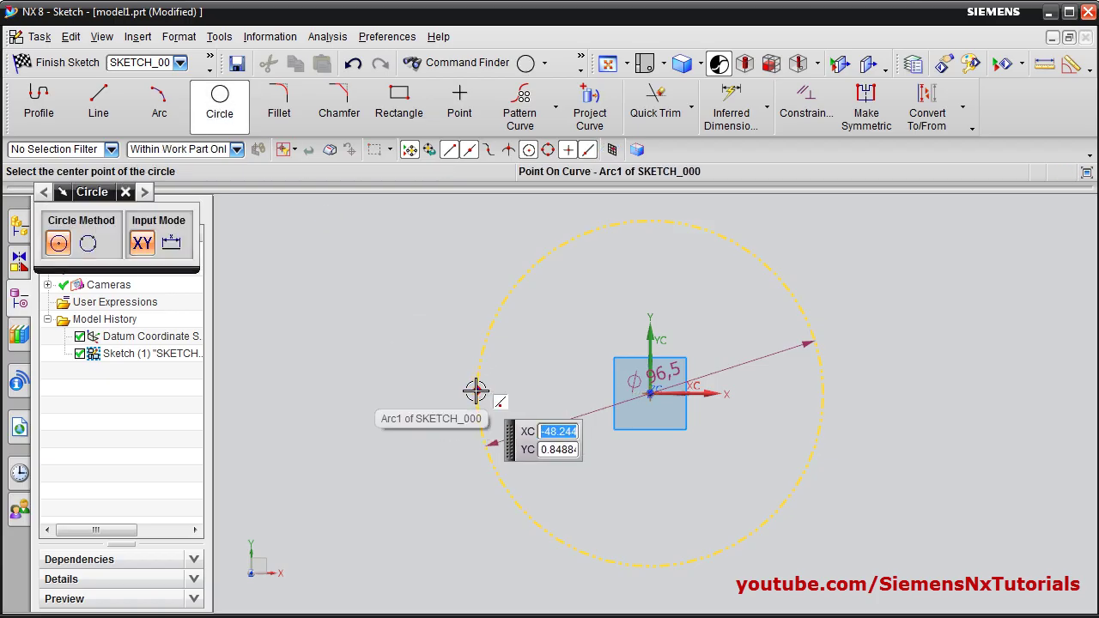
left_click(476, 392)
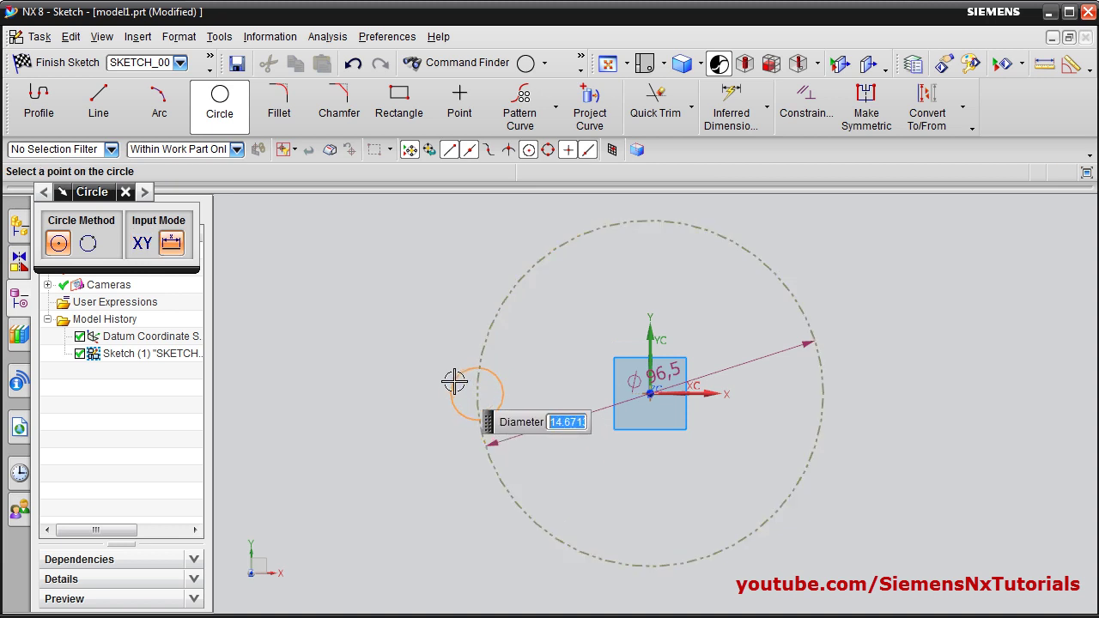
left_click(454, 381)
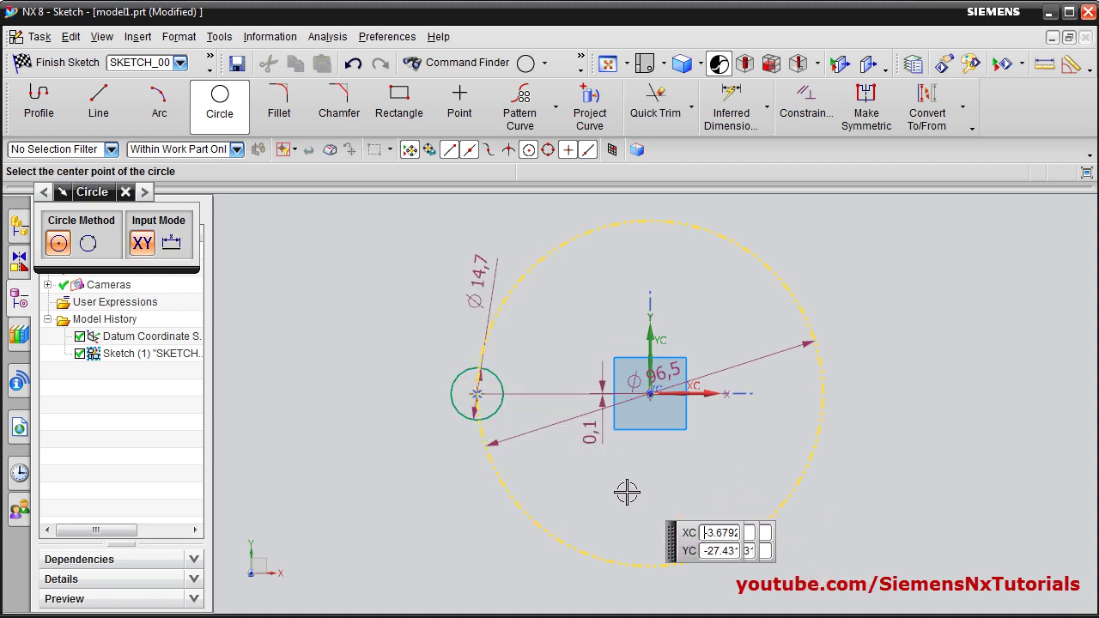
key("Escape")
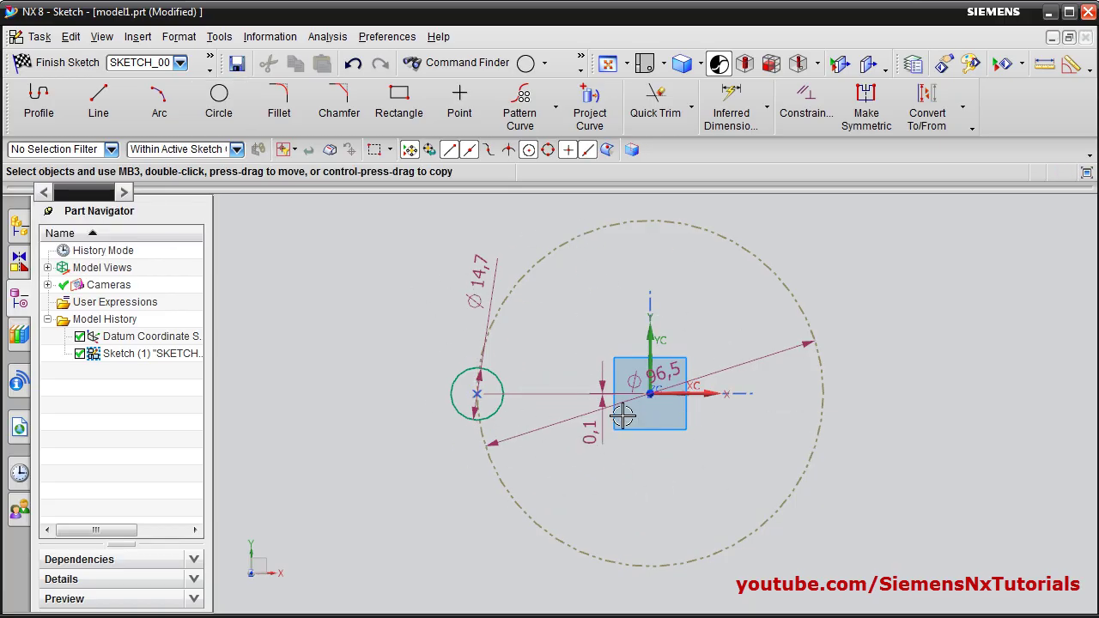
- Toggle off Continuous Auto Dimensioning for the sketch
left_click(963, 112)
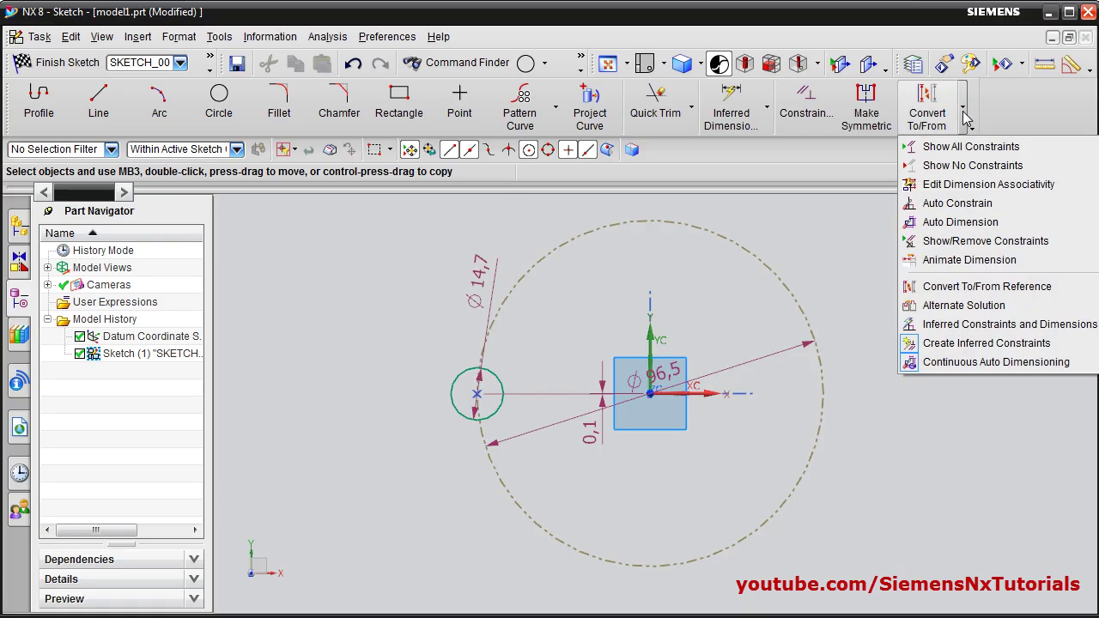
left_click(933, 365)
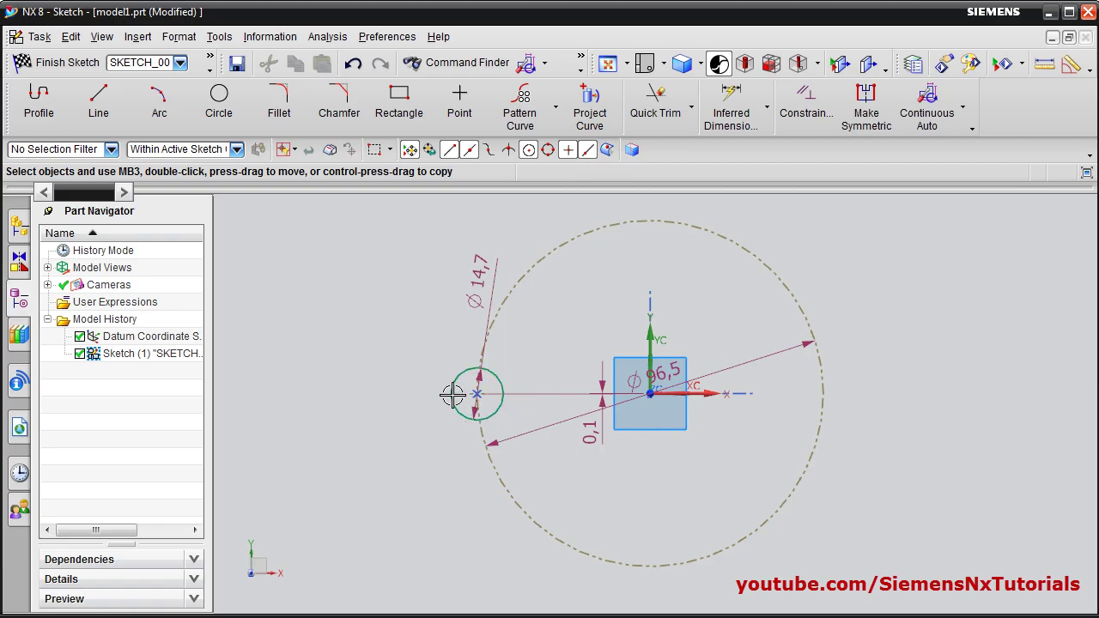
- Set up a circular Pattern Curve of the small circle, using the origin as the rotation point
left_click(556, 115)
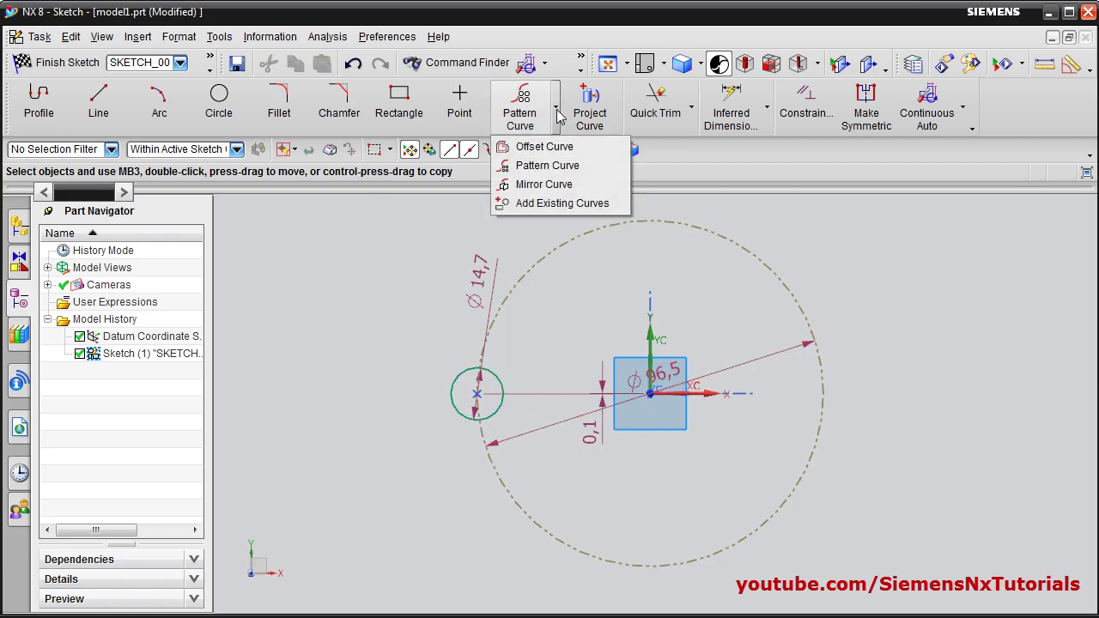
left_click(554, 171)
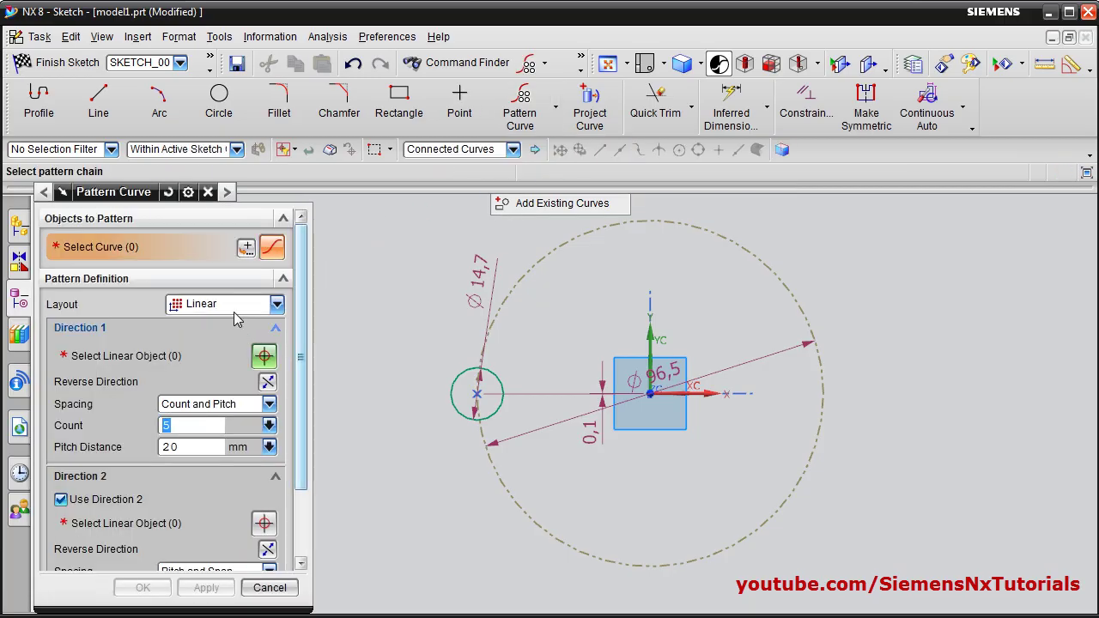
left_click(230, 308)
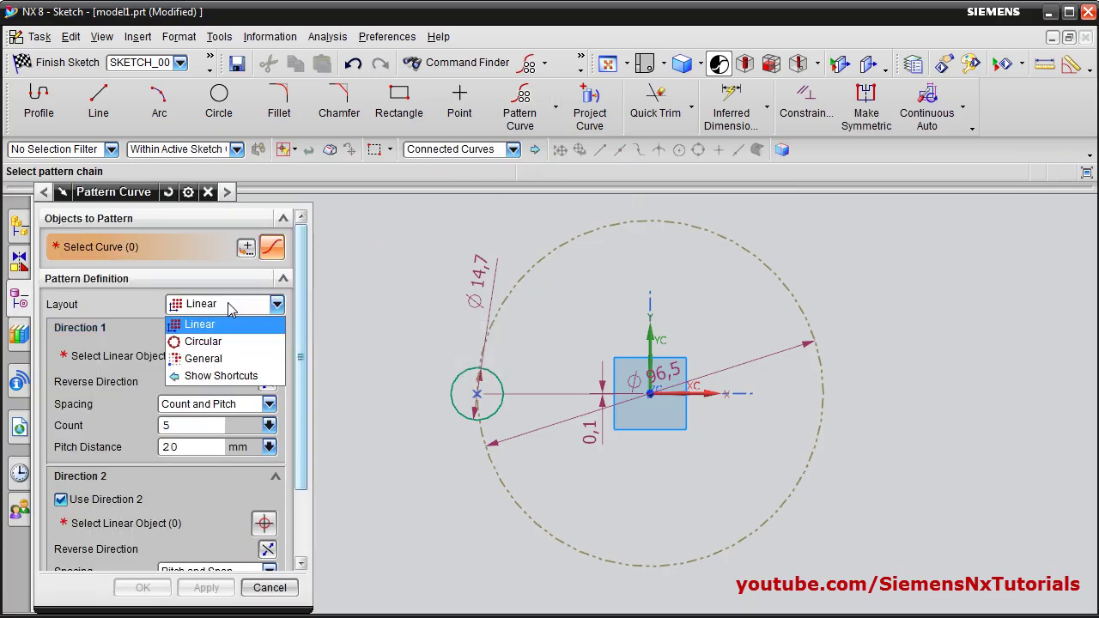
left_click(219, 341)
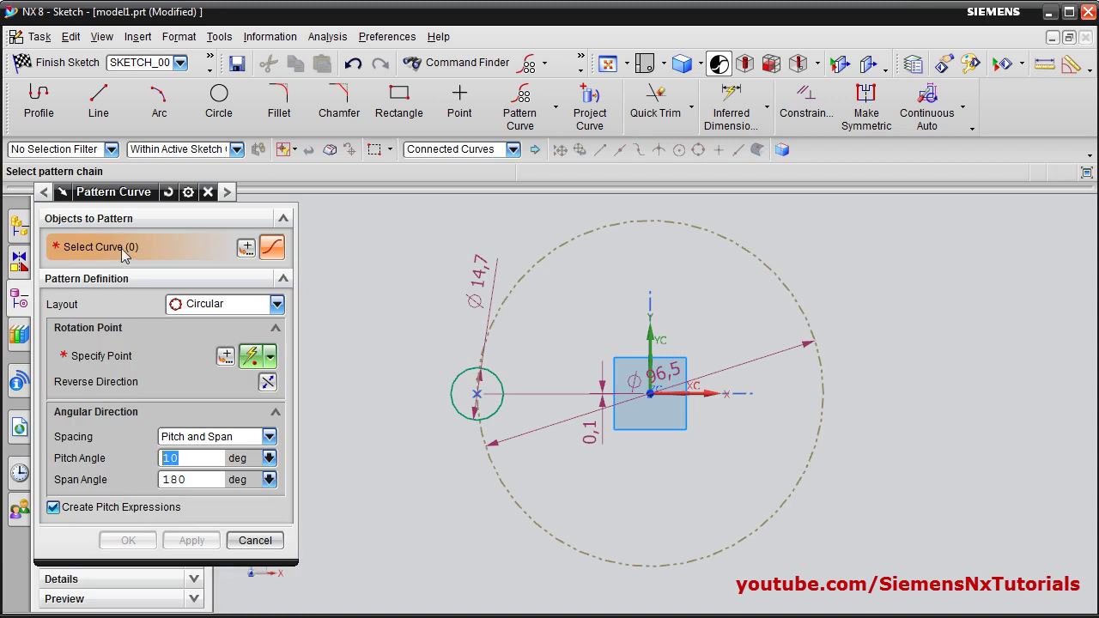
left_click(493, 412)
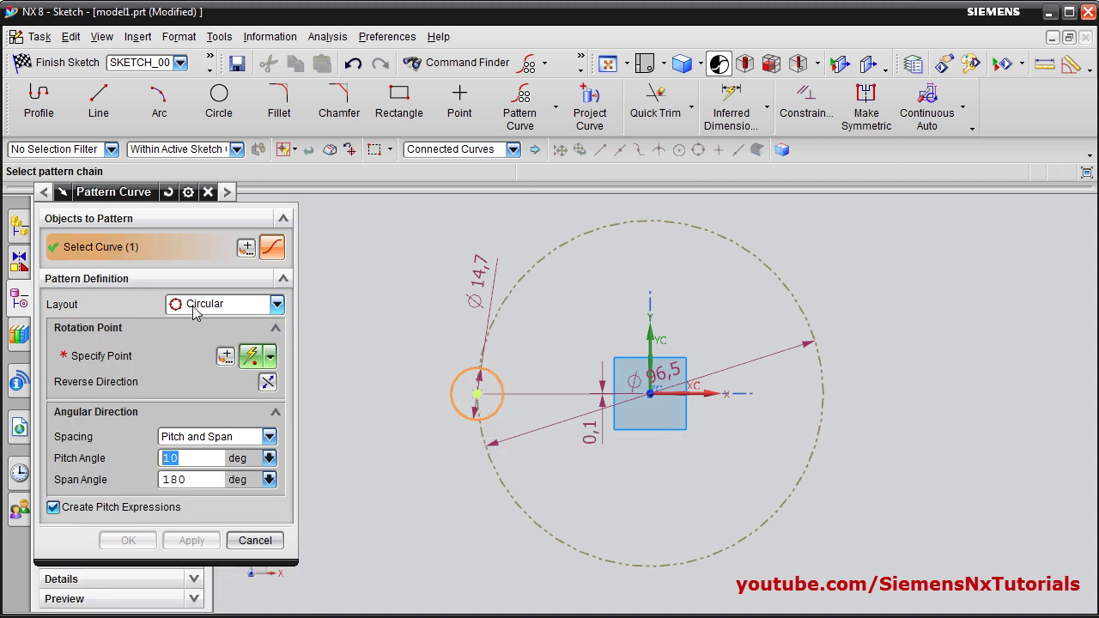
left_click(99, 354)
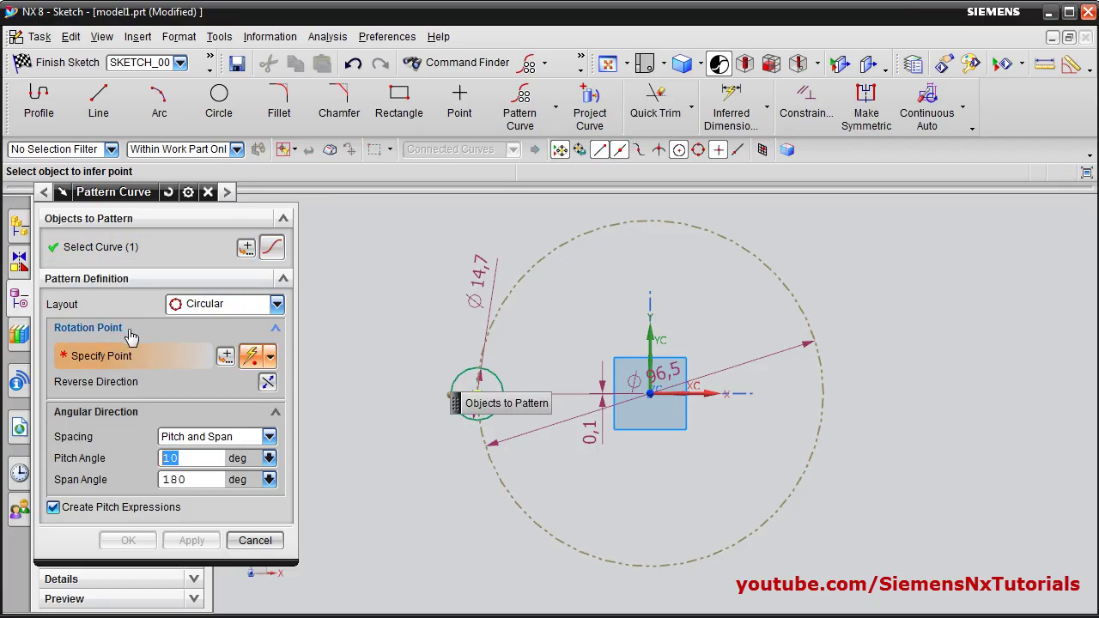
left_click(652, 393)
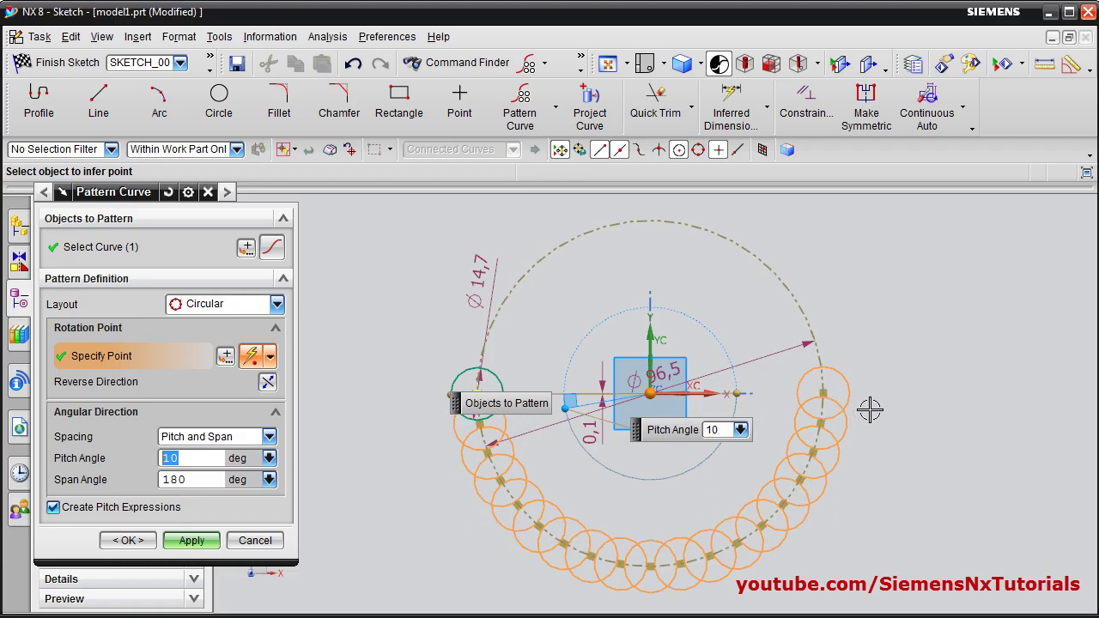
- Try Count and Pitch spacing for the circular pattern, with a count of 12 and a 10° pitch angle
left_click(270, 438)
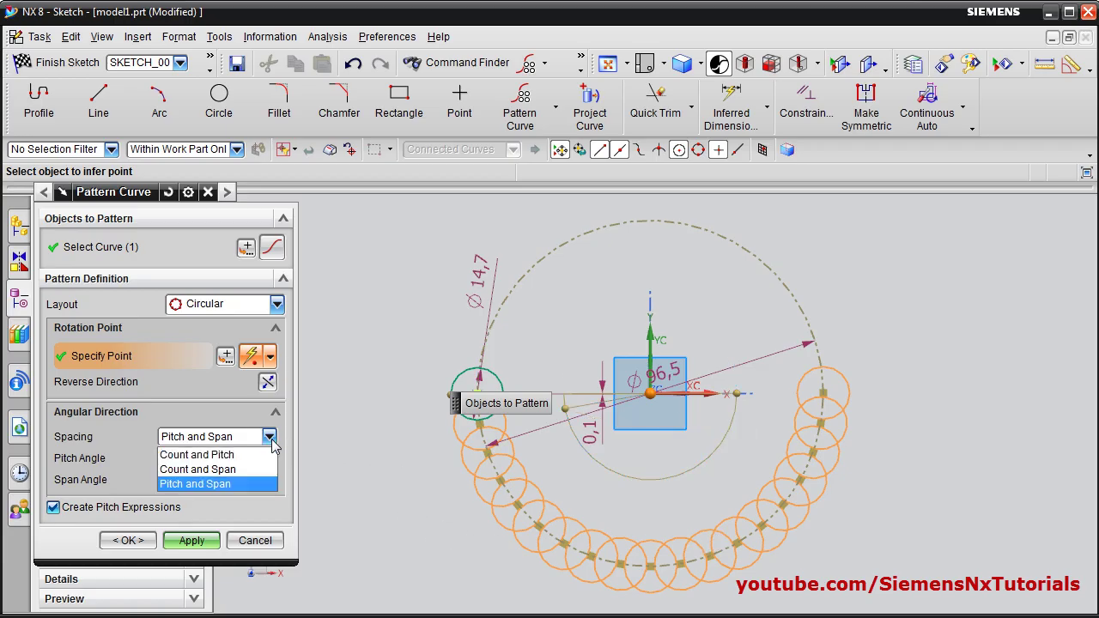
left_click(215, 455)
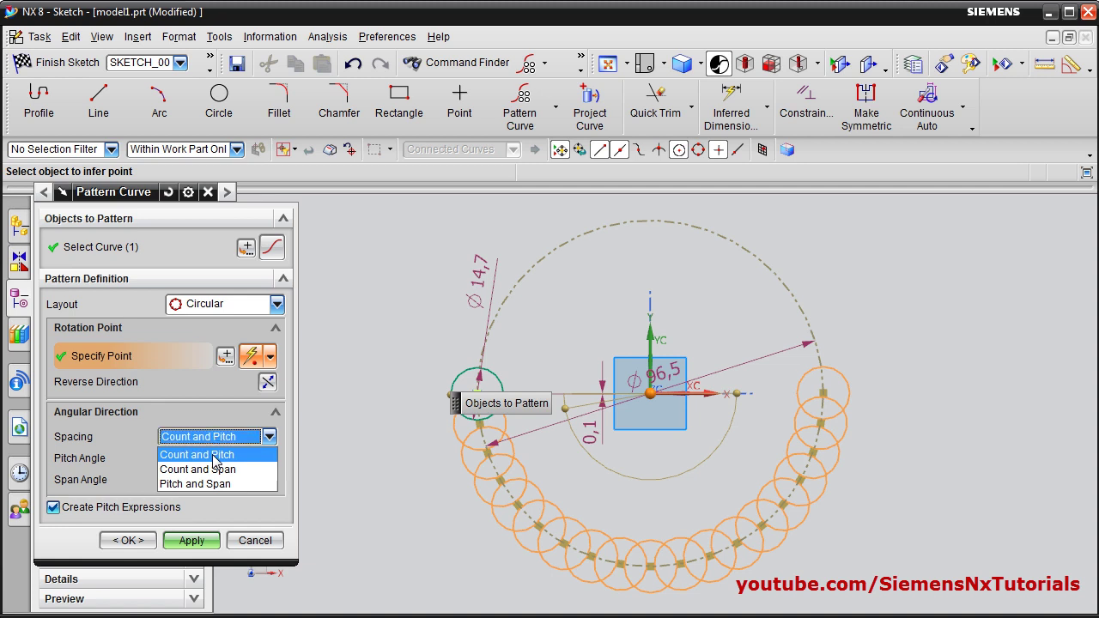
left_click_drag(193, 461, 165, 481)
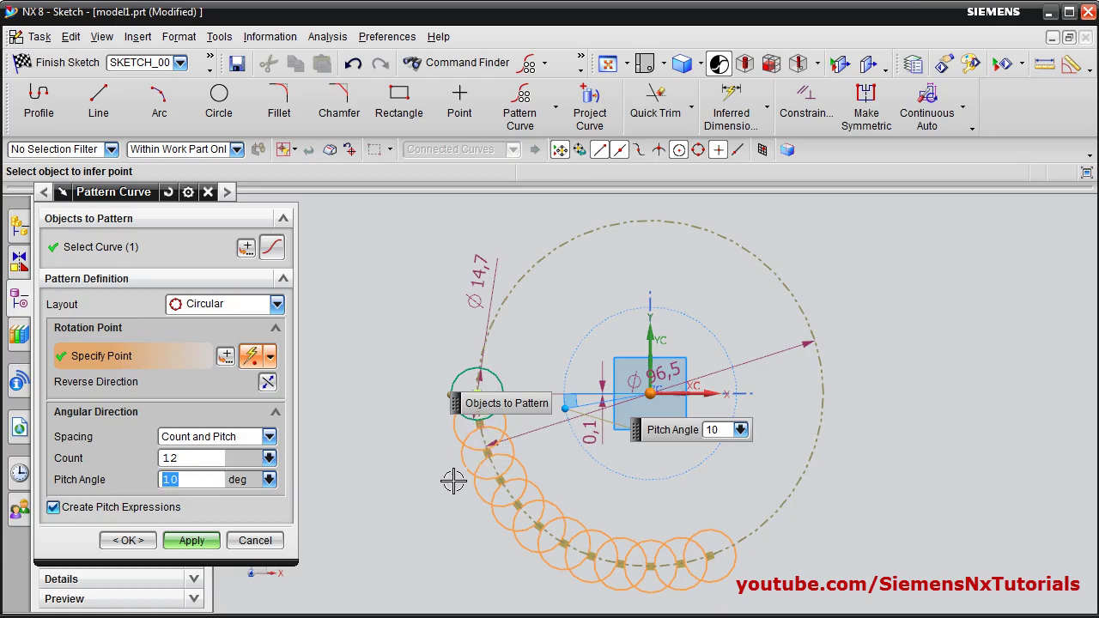
- Try Count and Span spacing with 12 circles over a 360° span angle, and cancel the circular pattern
left_click(269, 437)
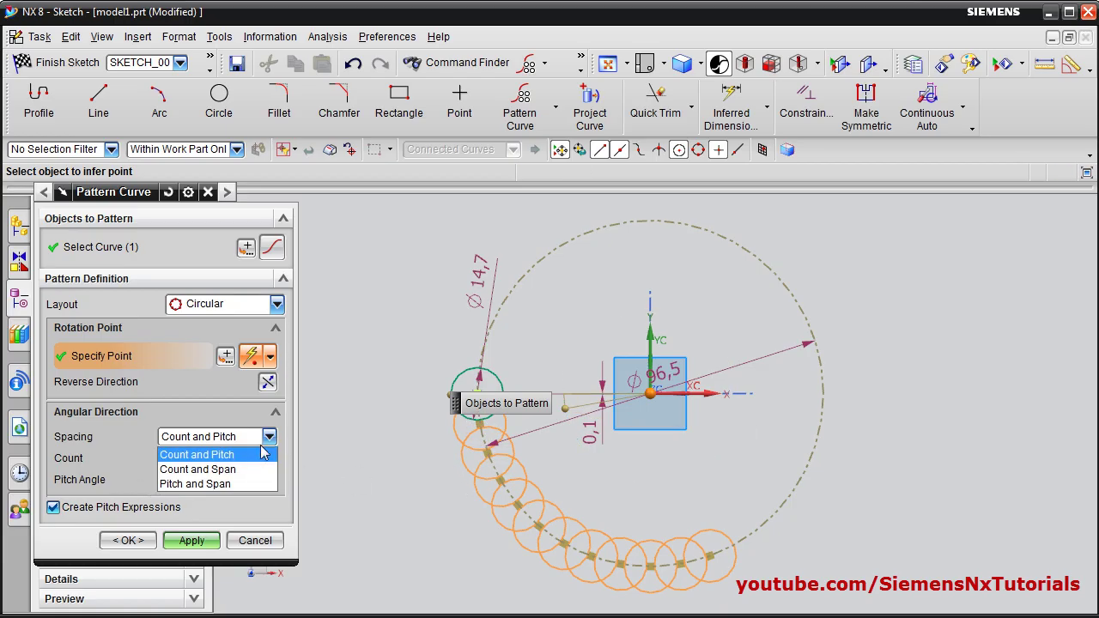
left_click(205, 469)
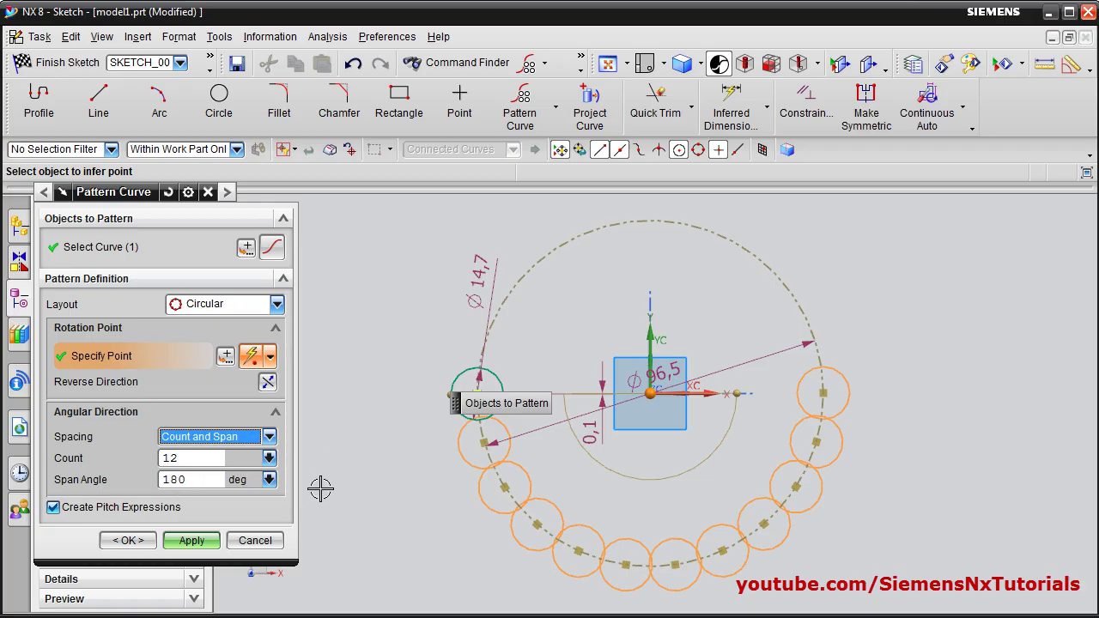
left_click(266, 383)
left_click(266, 383)
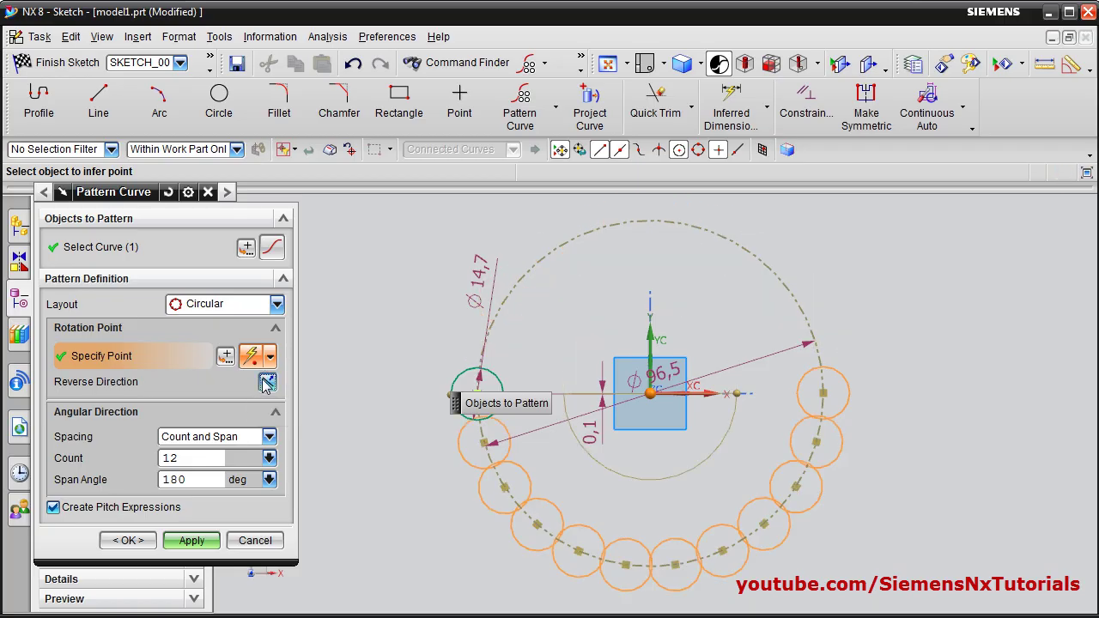
left_click(194, 477)
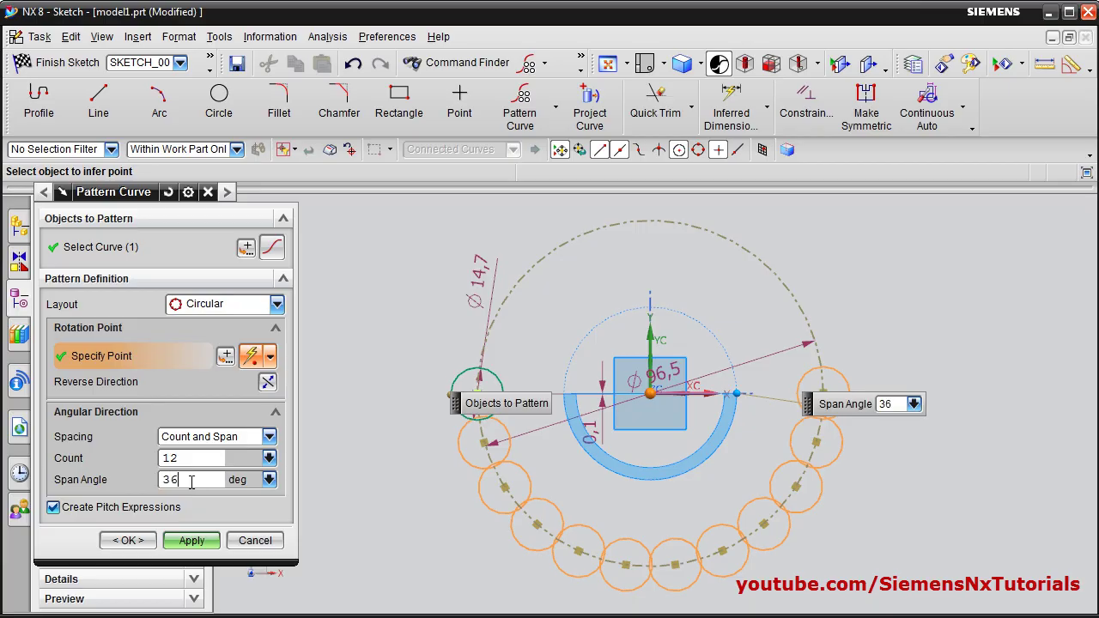
type("360")
key("Return")
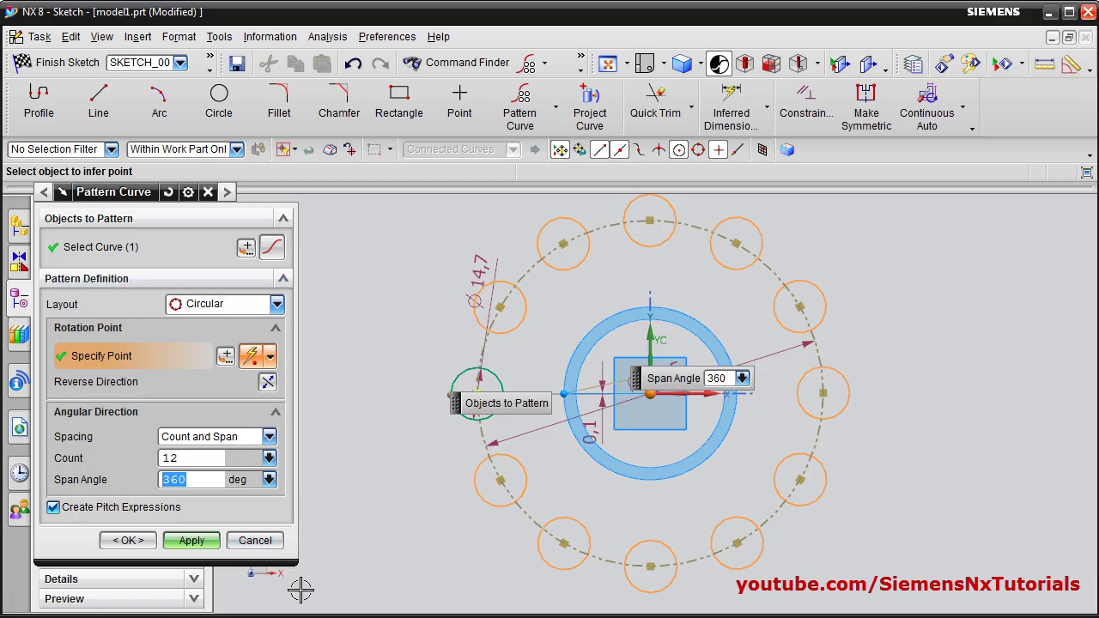
left_click(276, 308)
left_click(276, 311)
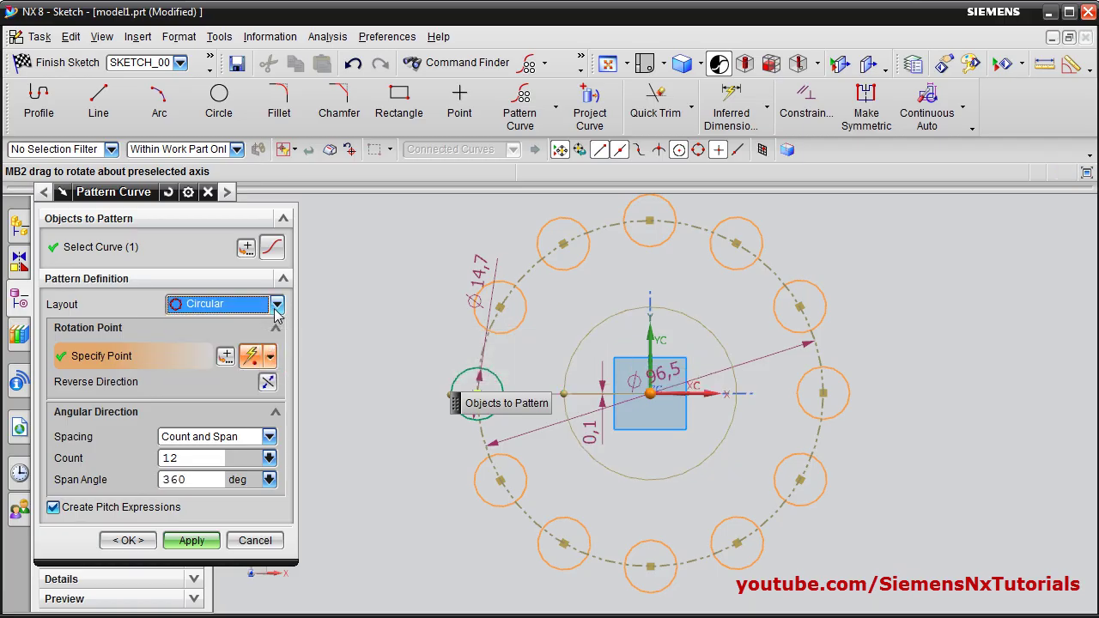
left_click(255, 541)
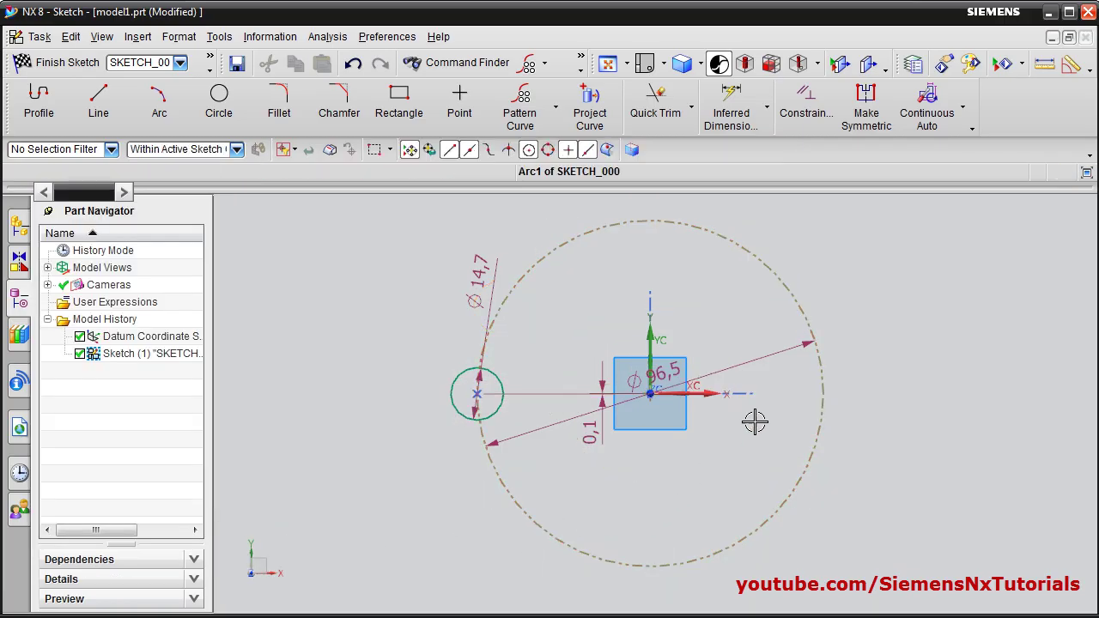
- Delete the large reference circle from the sketch
left_click(559, 241)
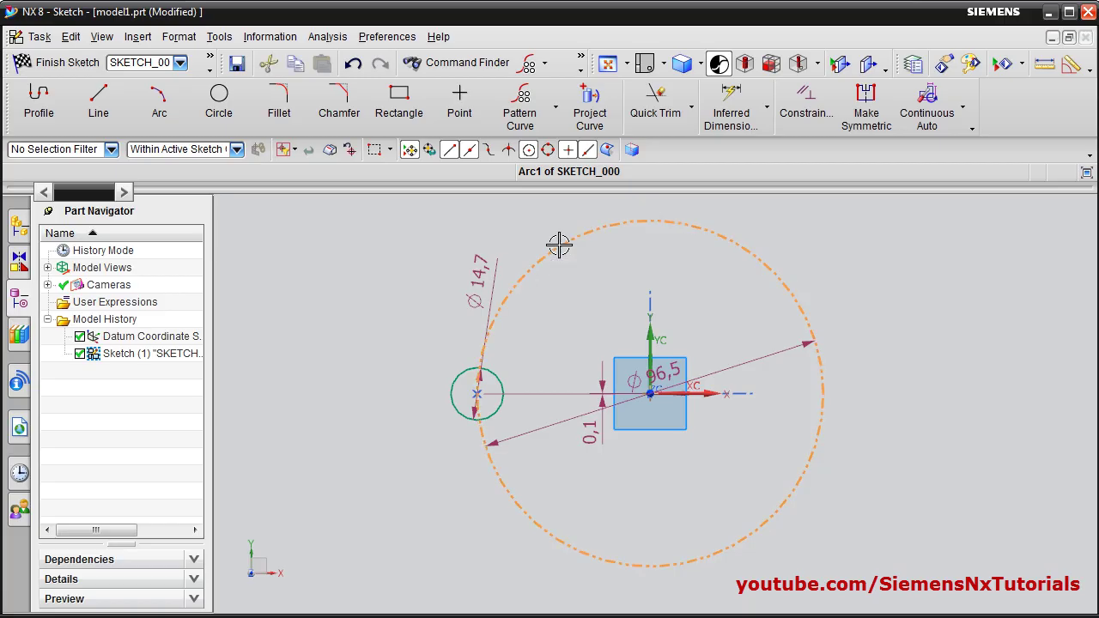
key("Delete")
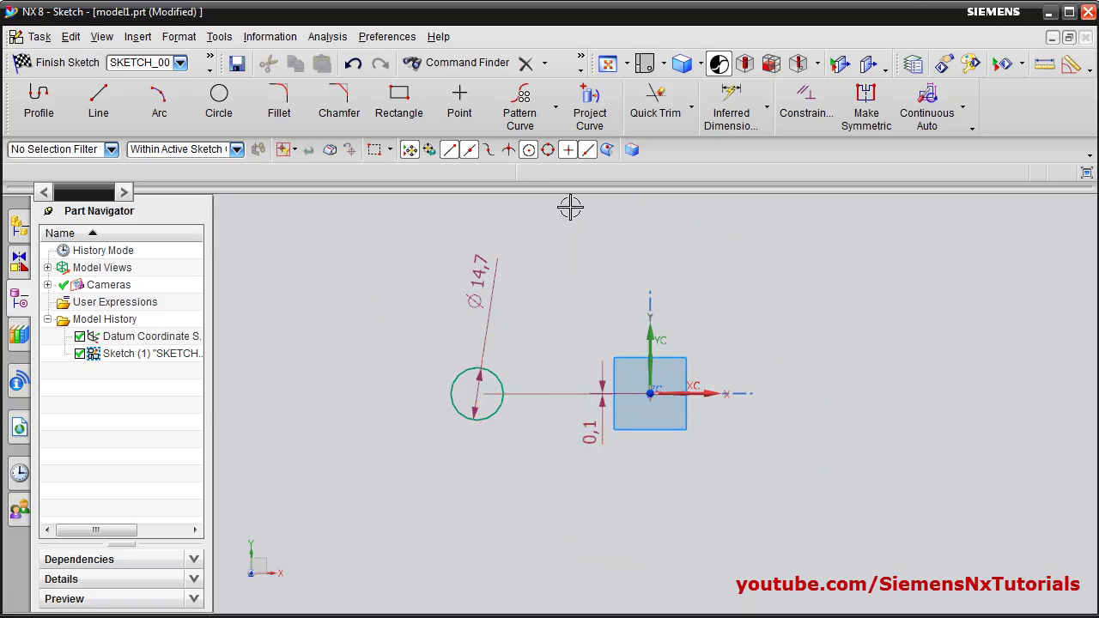
- Set up a Pattern Curve with General layout for the small circle, using its centre as the from point
left_click(557, 113)
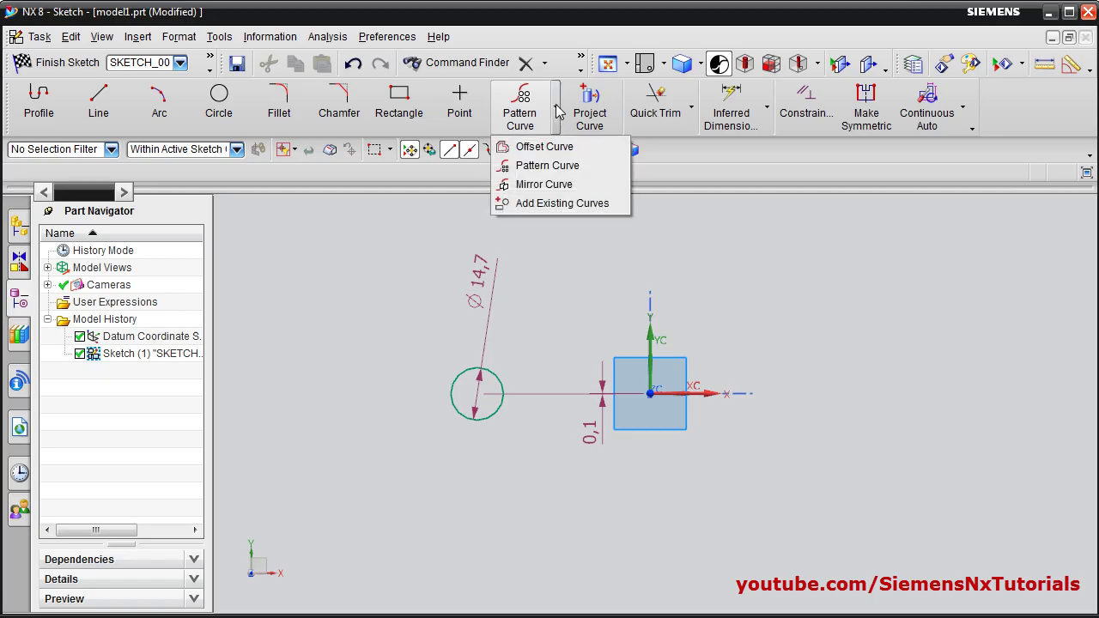
left_click(555, 163)
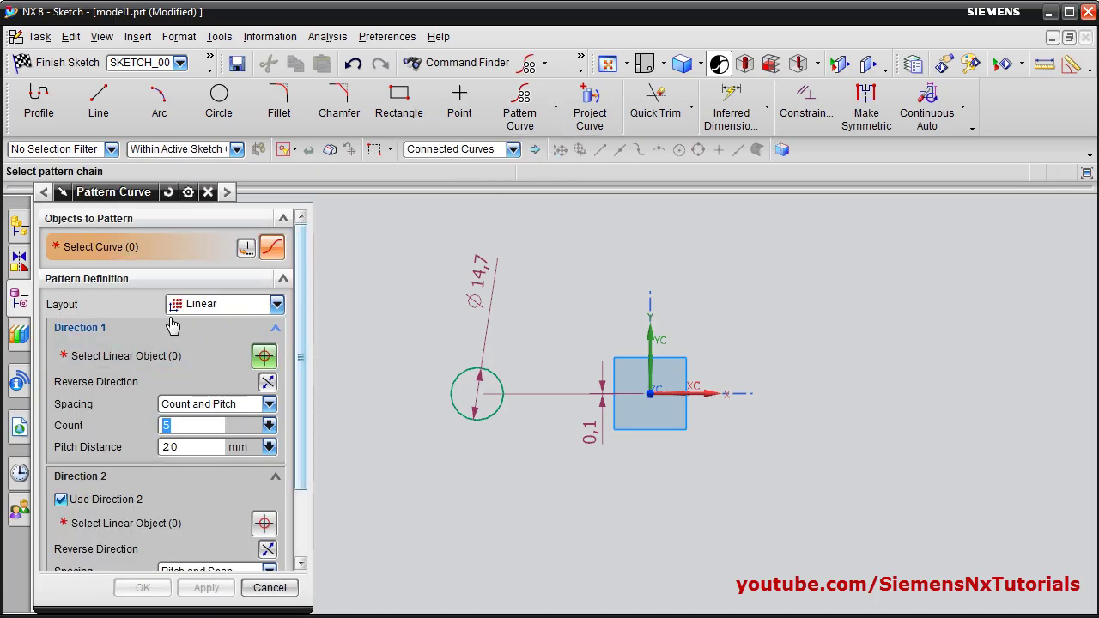
left_click(222, 306)
left_click(214, 359)
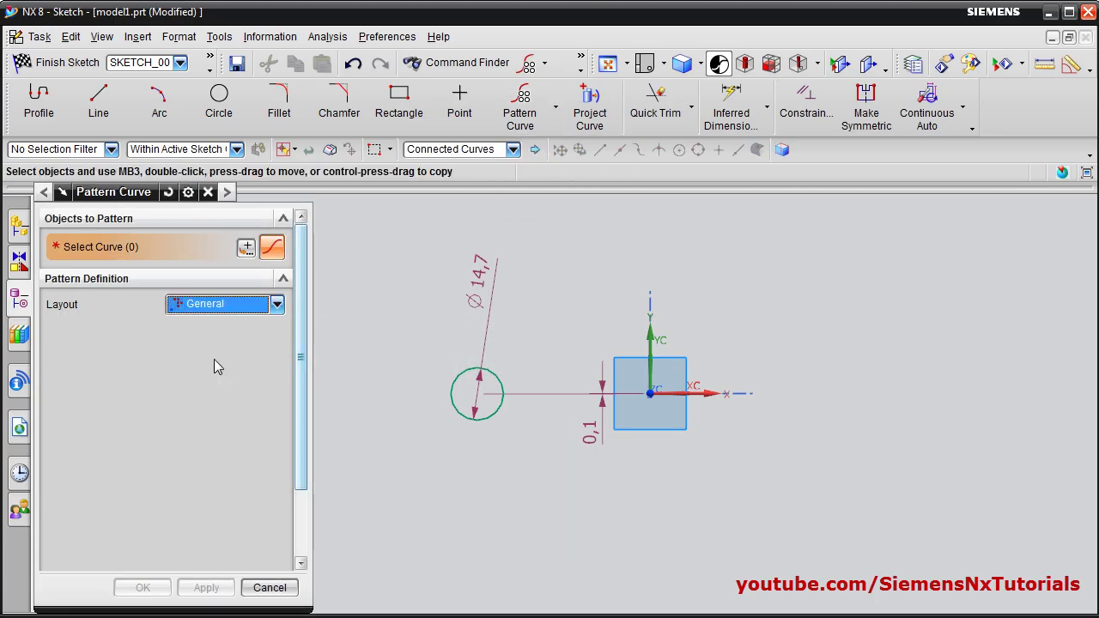
left_click(496, 374)
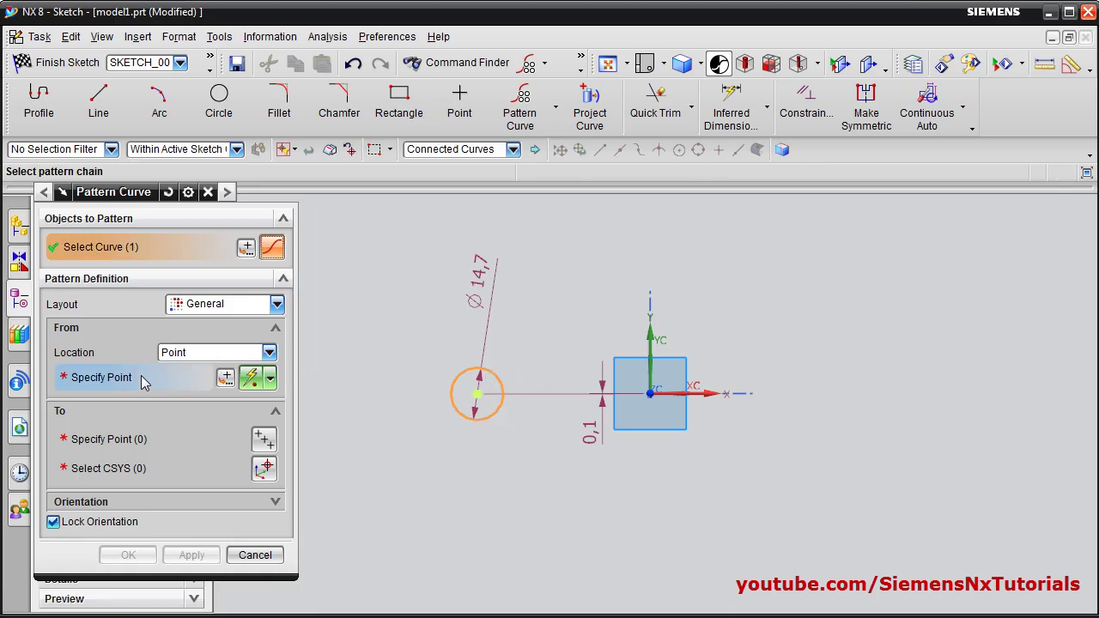
left_click(109, 380)
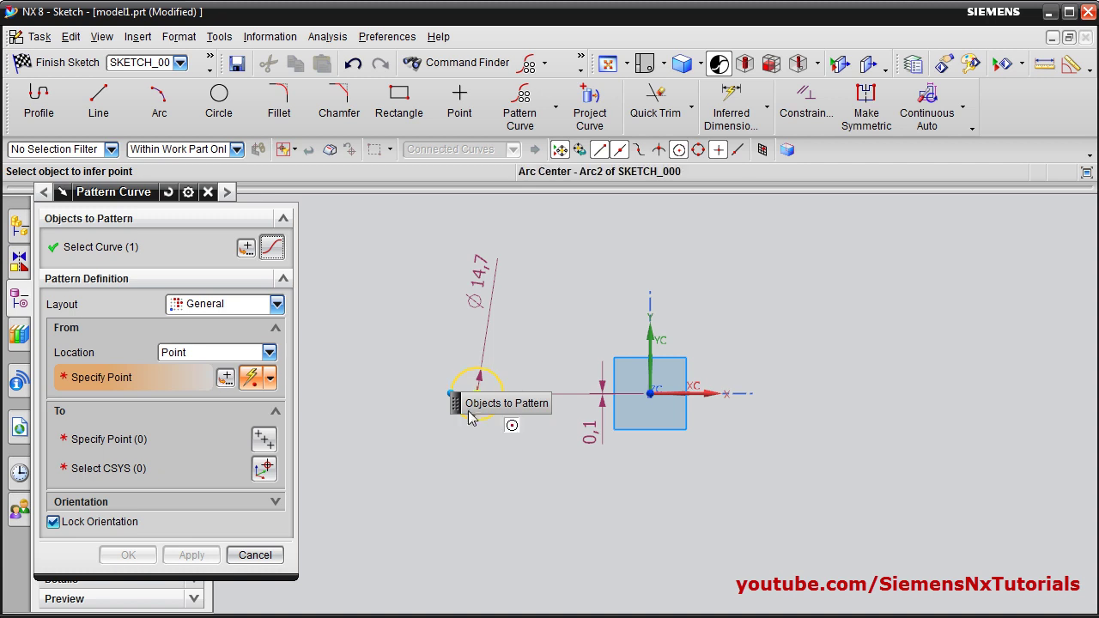
left_click_drag(455, 404, 504, 553)
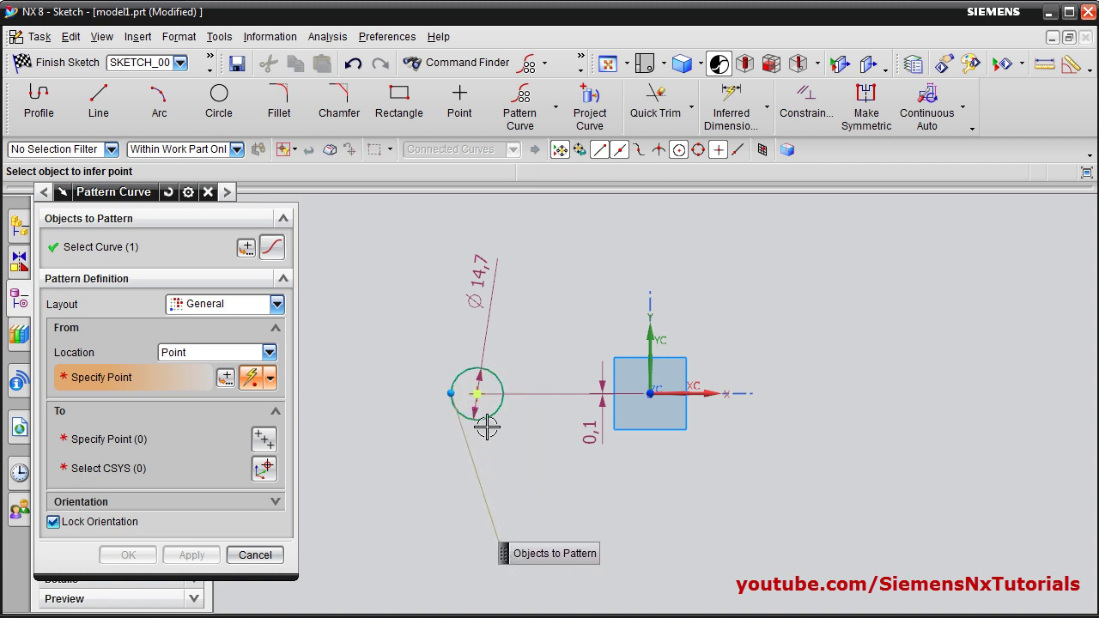
left_click(478, 393)
left_click(478, 393)
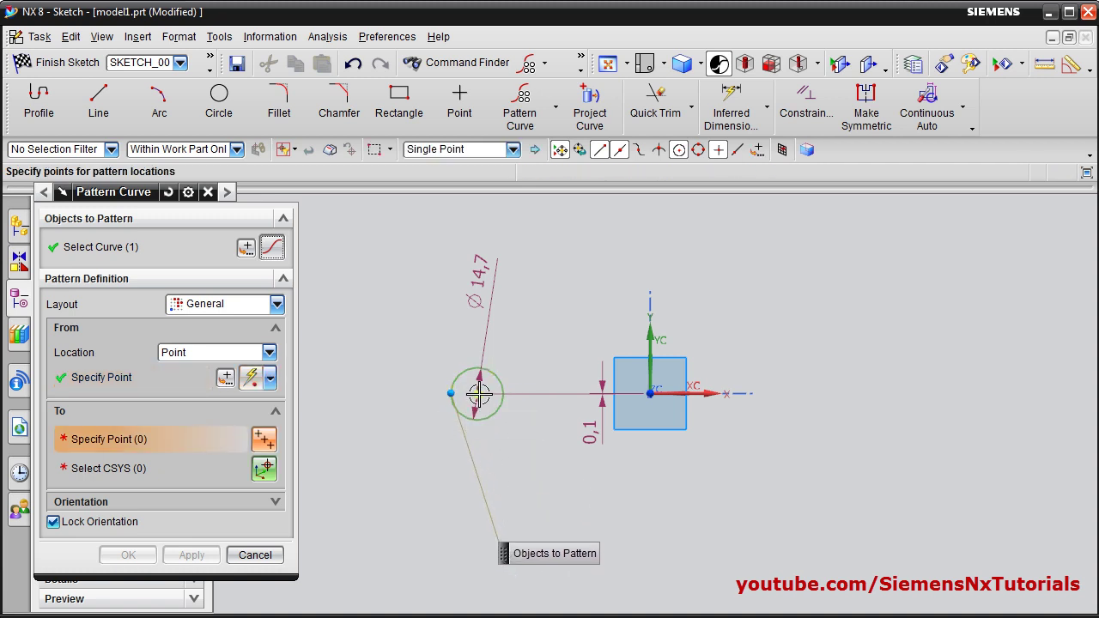
- Specify seven scattered locations above, below and to the right of the origin for the circle copies, and apply the general pattern
left_click(810, 328)
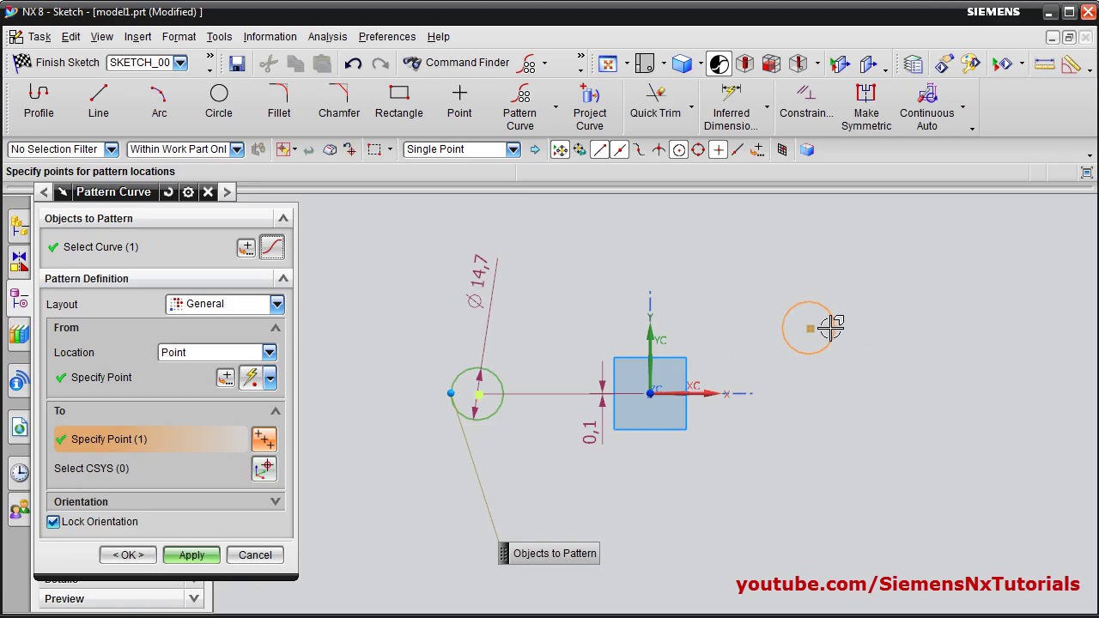
left_click(960, 226)
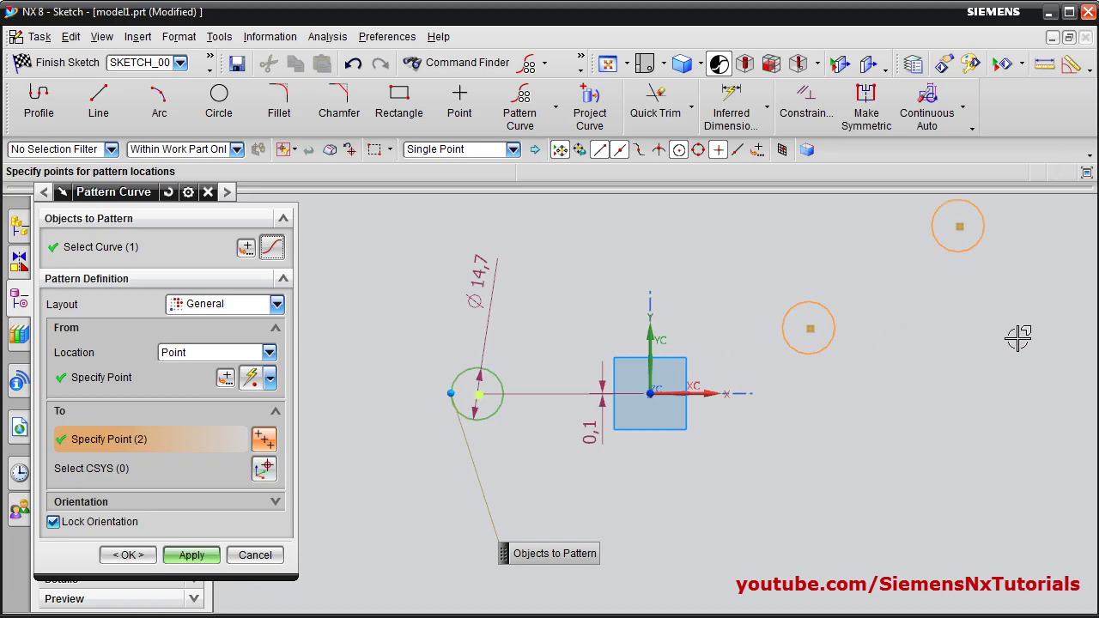
left_click(1017, 338)
left_click(866, 463)
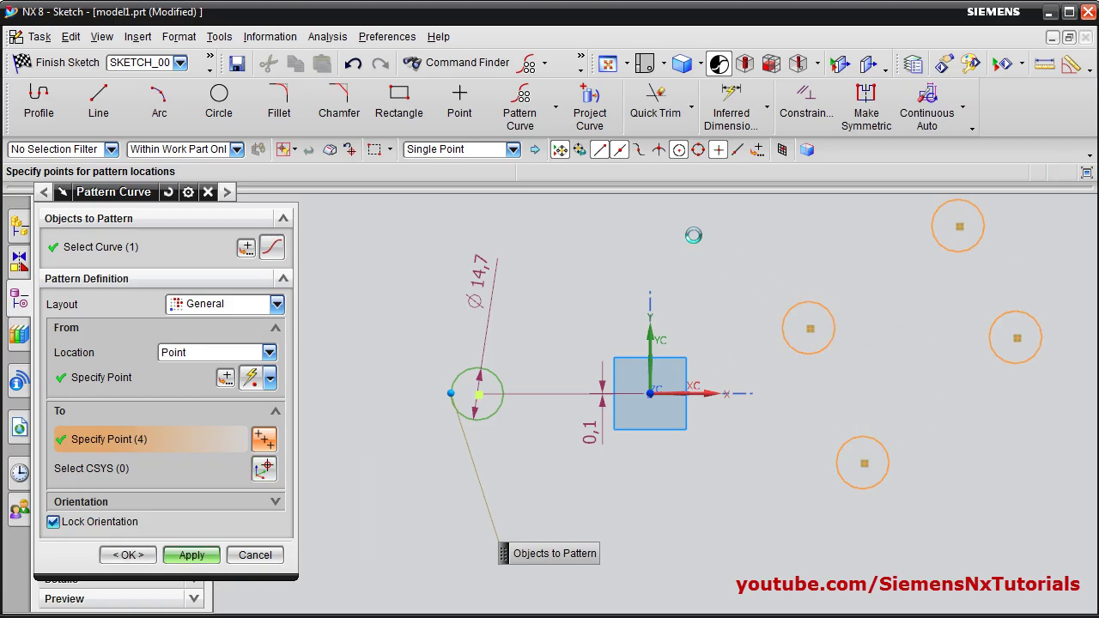
left_click(692, 235)
left_click(660, 517)
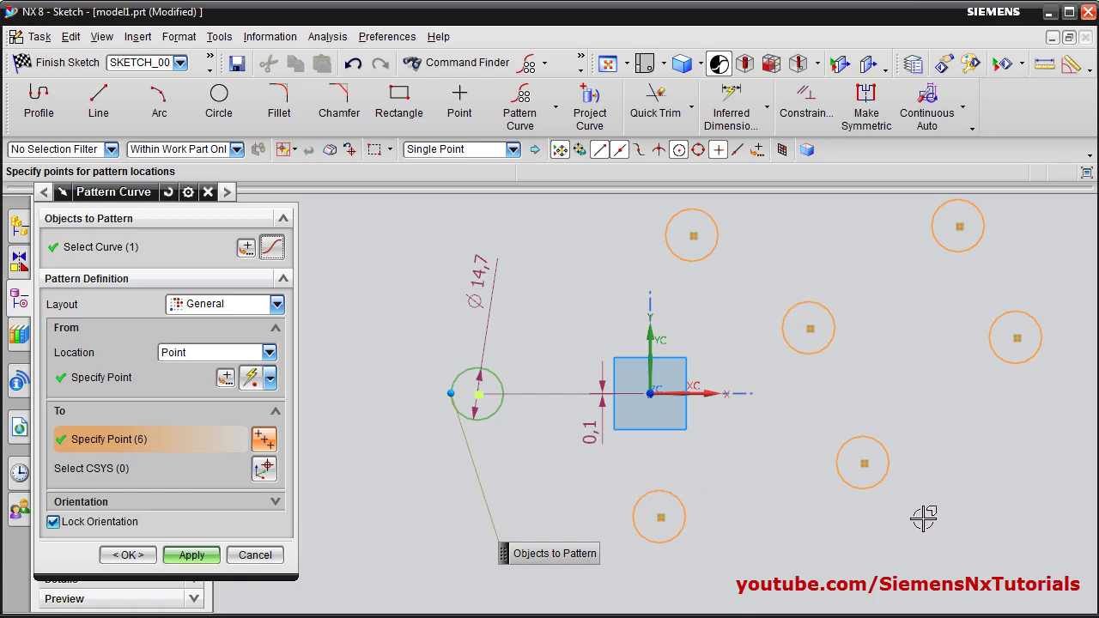
left_click(1014, 496)
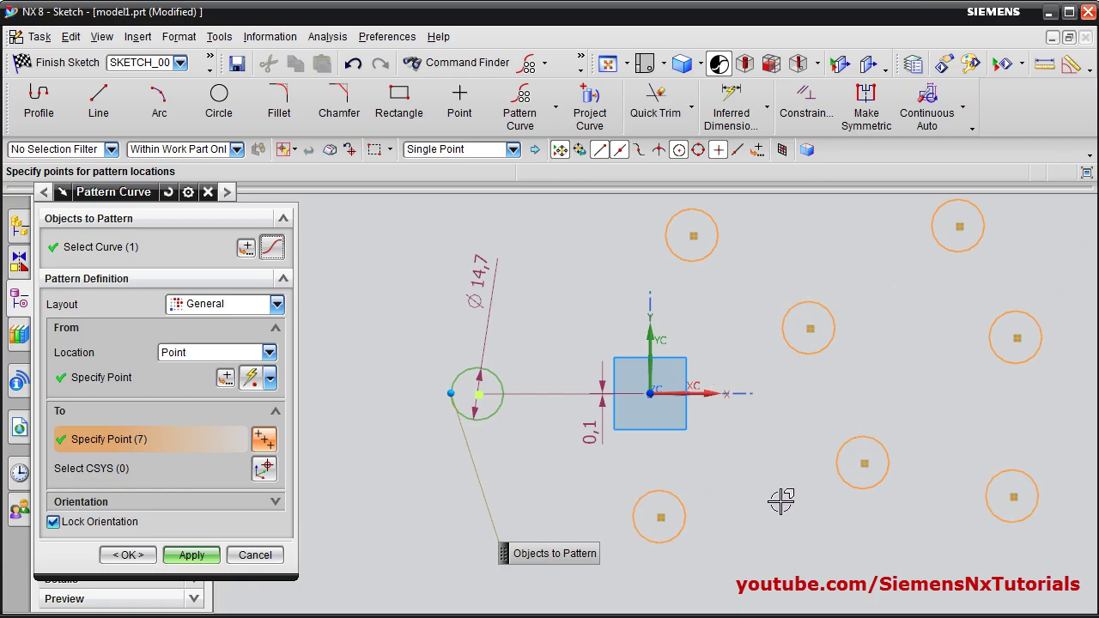
left_click(191, 559)
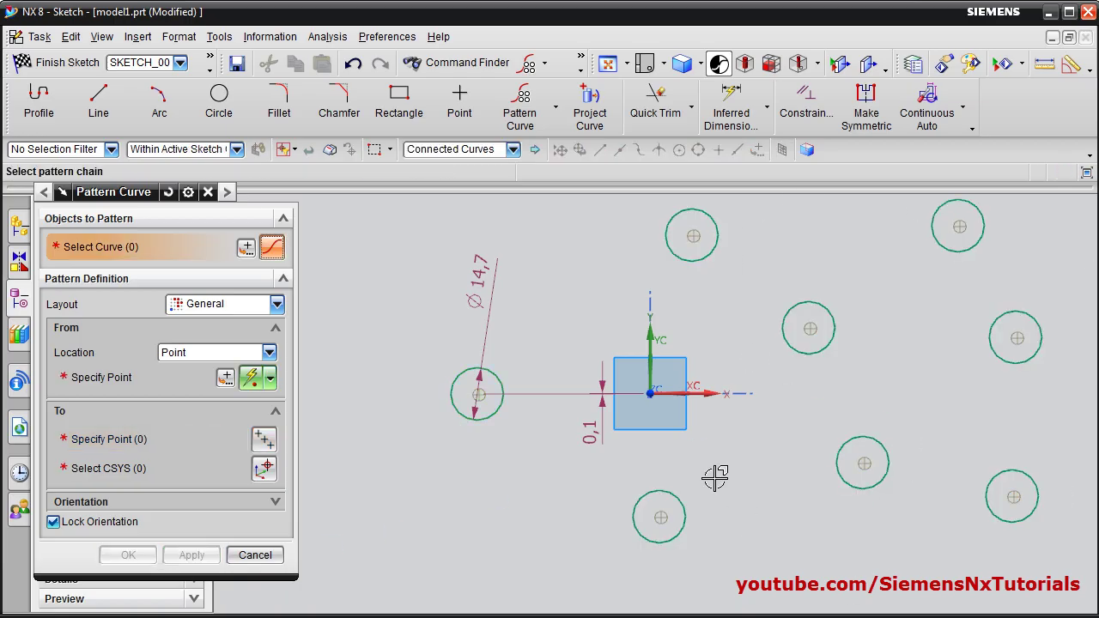
left_click(255, 555)
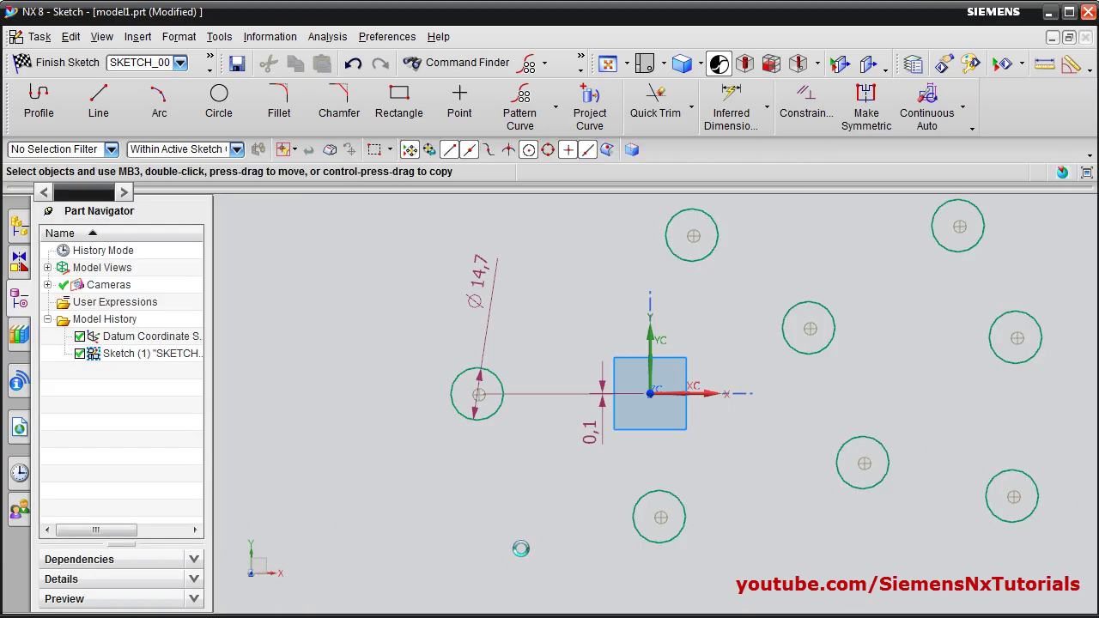
- Undo the general pattern and the small circle so the sketch is empty for the Mirror Curve example
key("ctrl+z")
key("ctrl+z")
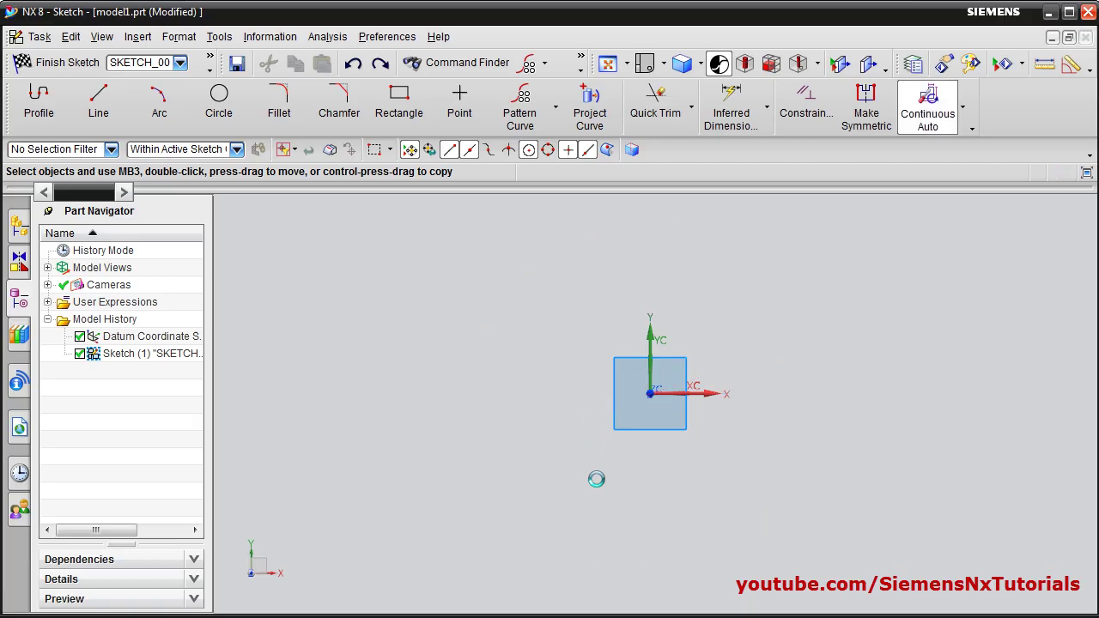
left_click(556, 107)
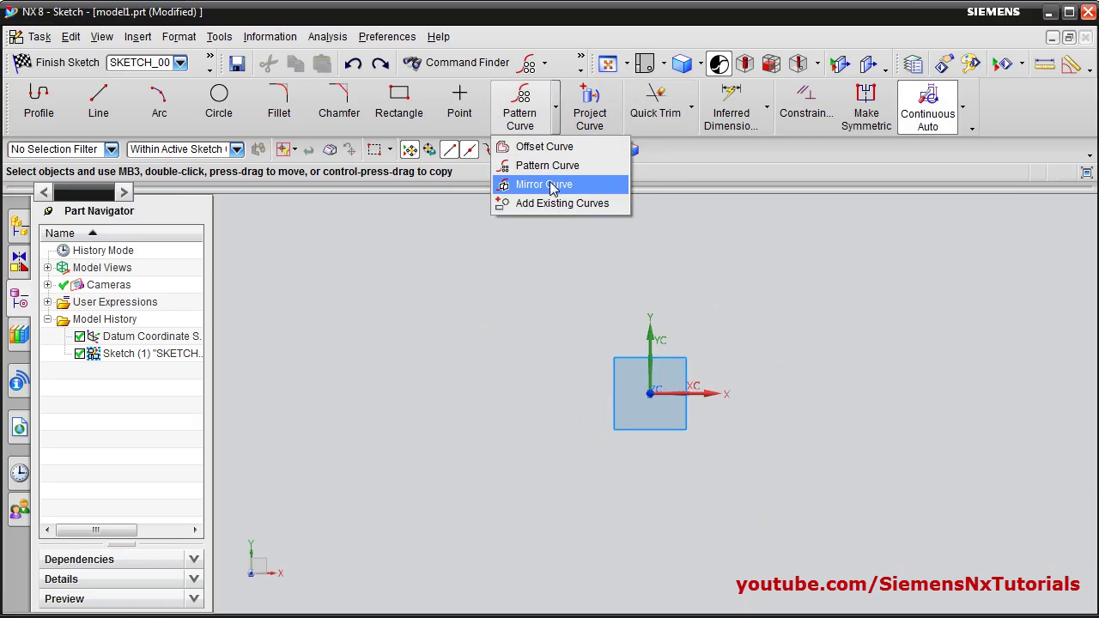
left_click(728, 353)
- Draw a horizontal line about 15 mm long from the origin in the negative X direction
middle_click_drag(718, 329, 672, 471, "shift")
left_click(98, 120)
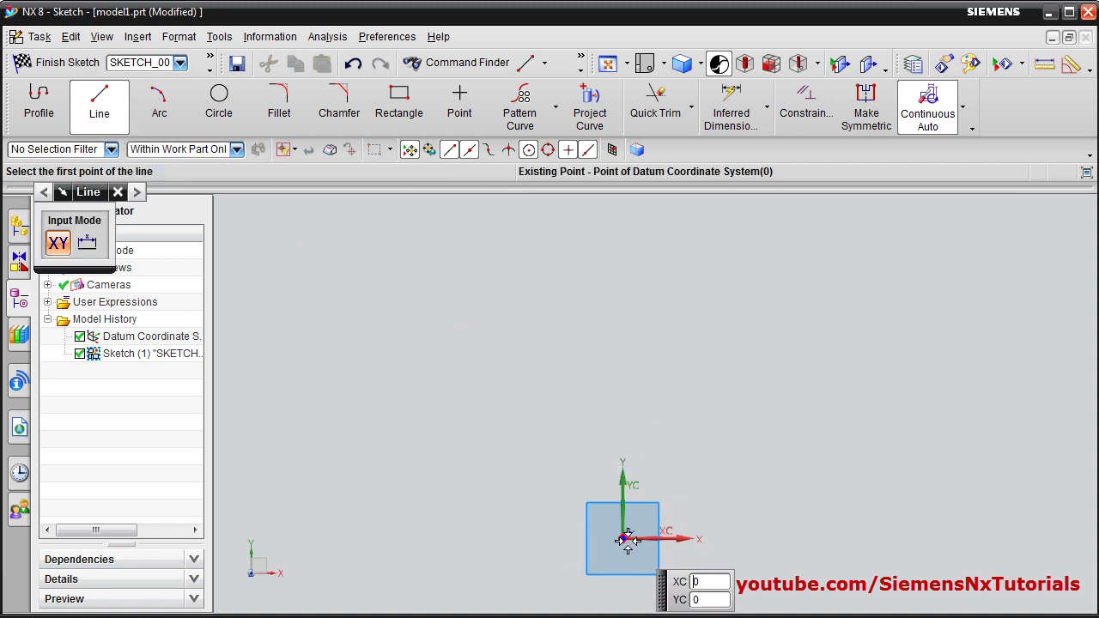
left_click(623, 539)
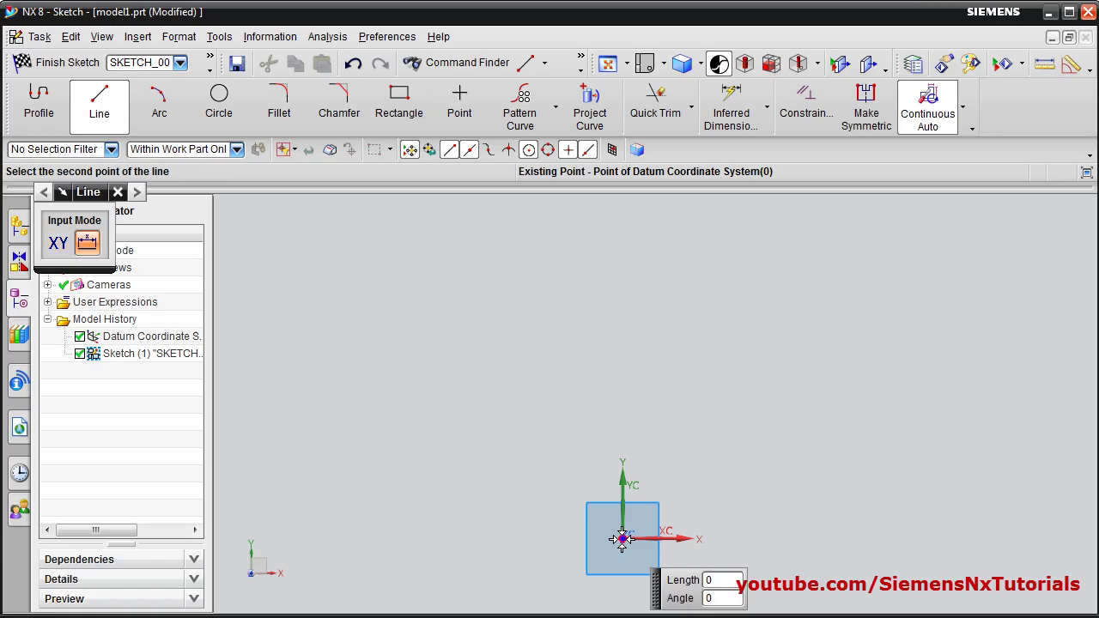
left_click(572, 537)
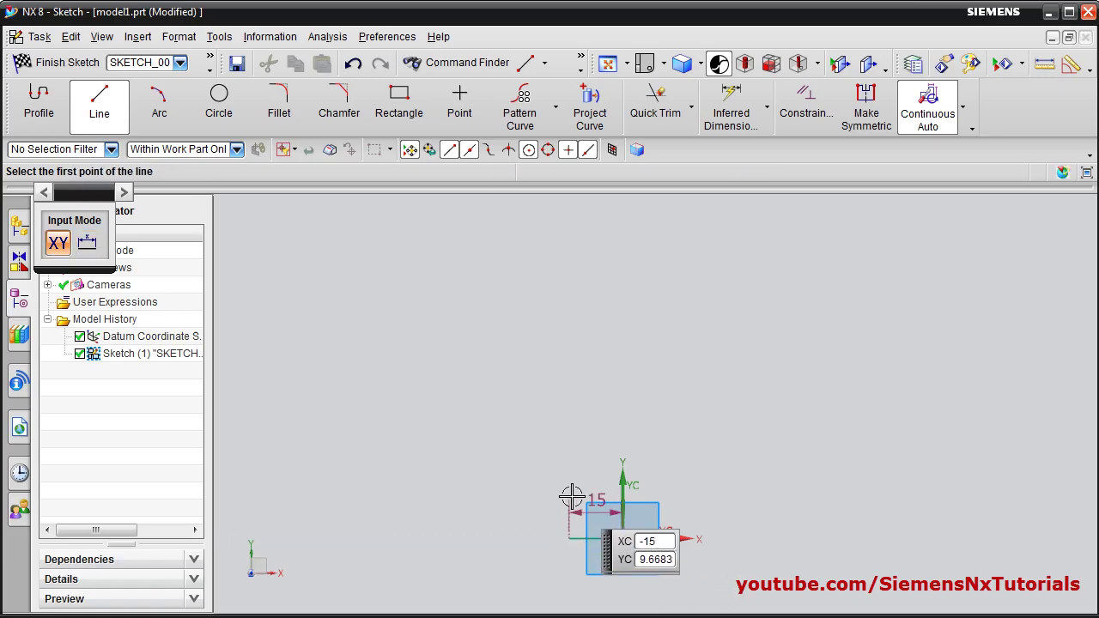
- Continue with a Profile from the line's outer end: about 19 mm up, 17.9 left, 19 up, 17.9 right, 19 up, 15 right to the Y axis
left_click(39, 103)
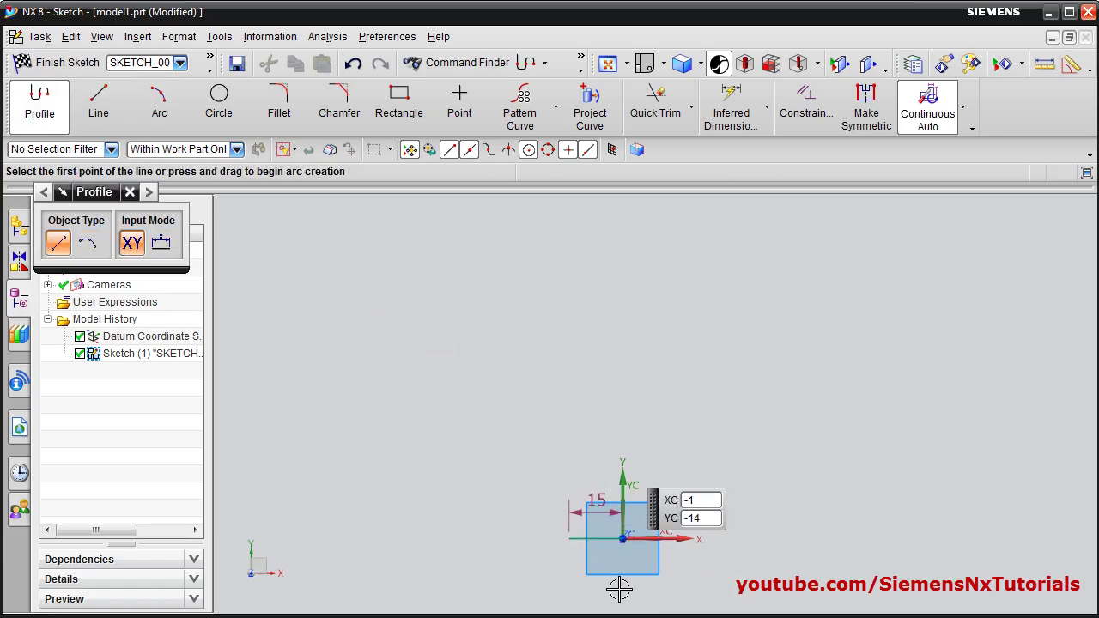
left_click(569, 540)
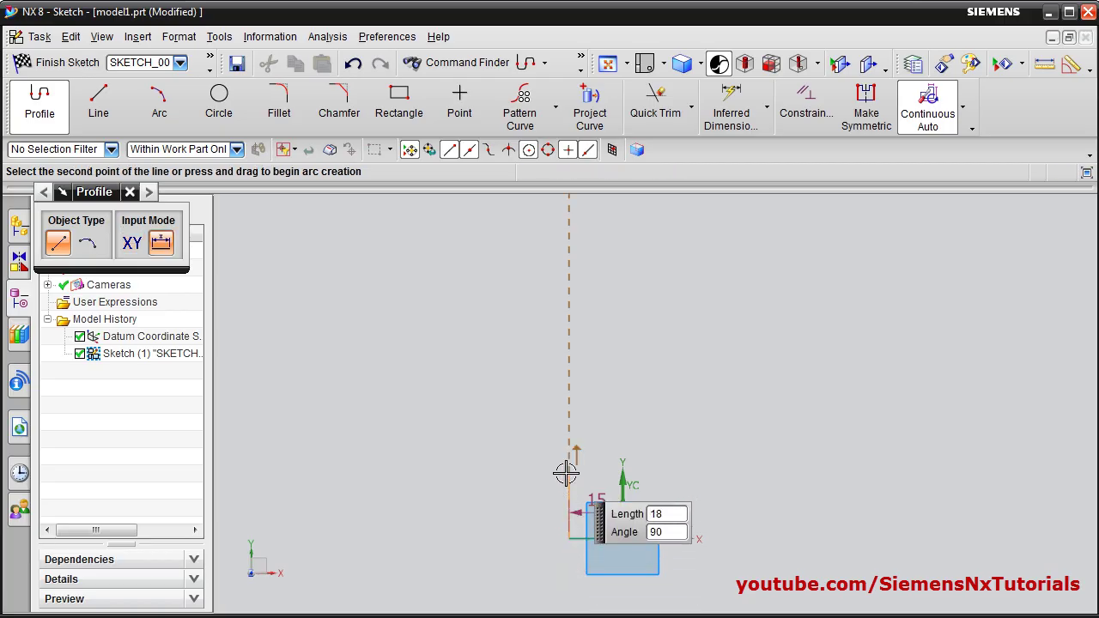
left_click(567, 470)
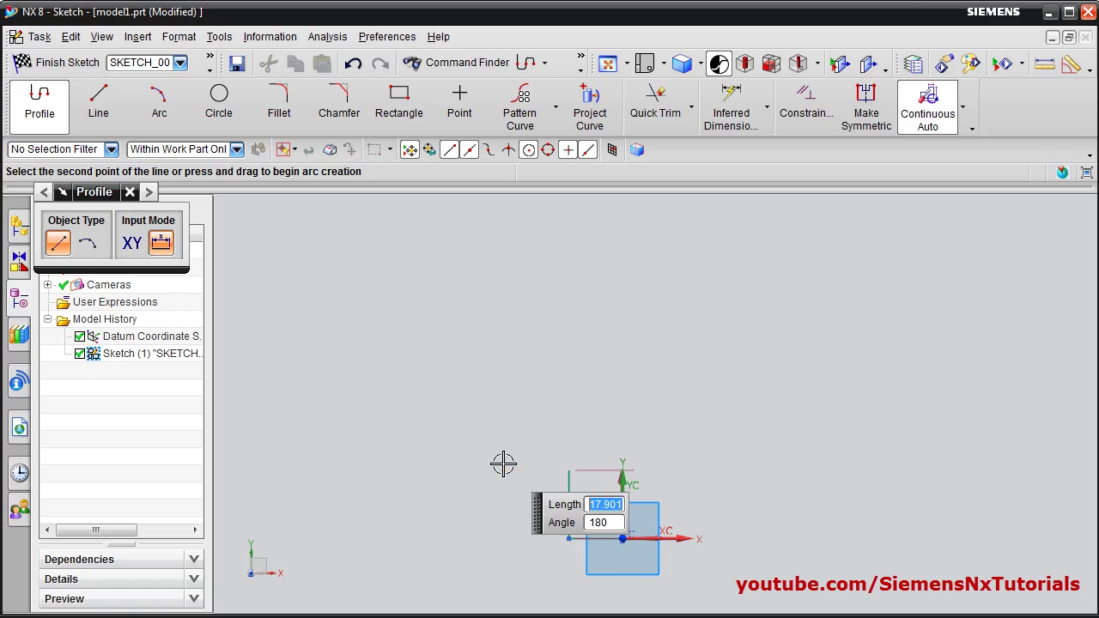
left_click(505, 469)
left_click(504, 402)
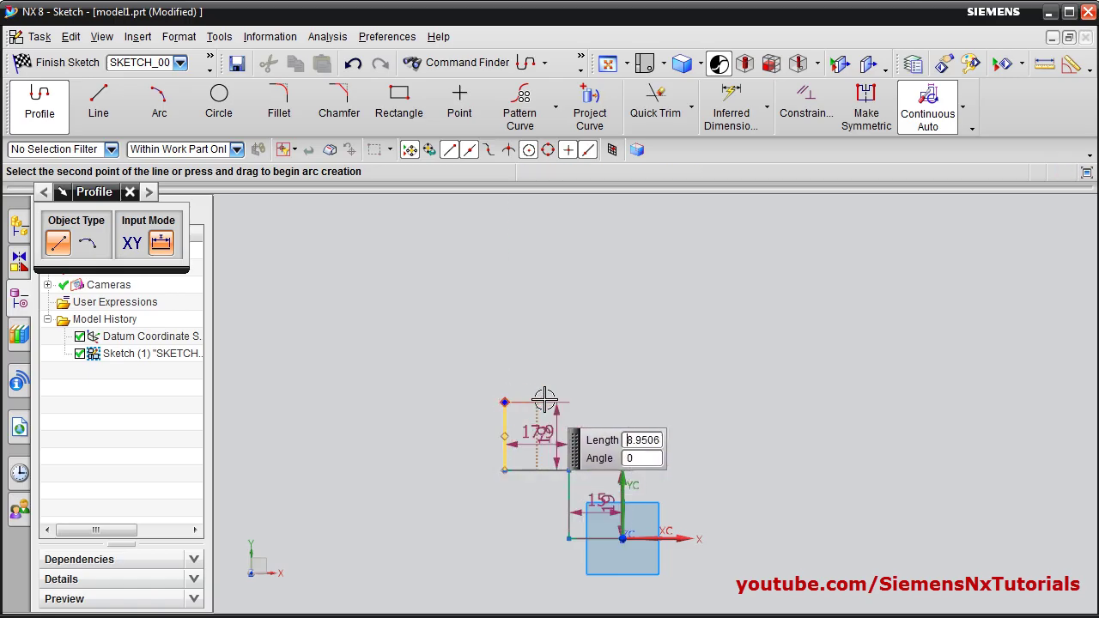
left_click(568, 401)
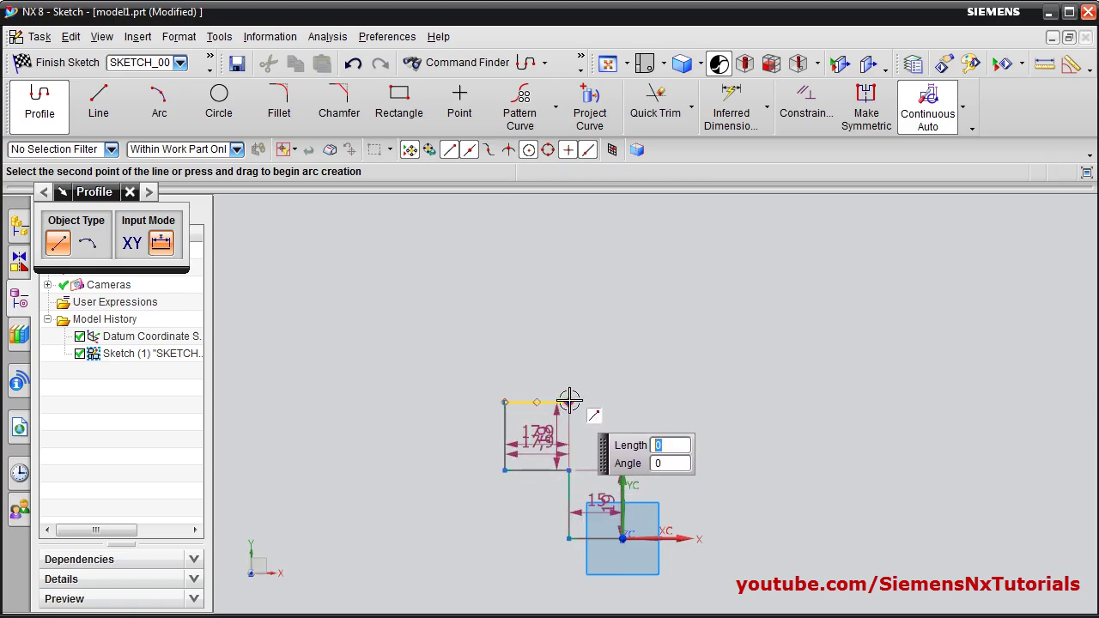
left_click(573, 334)
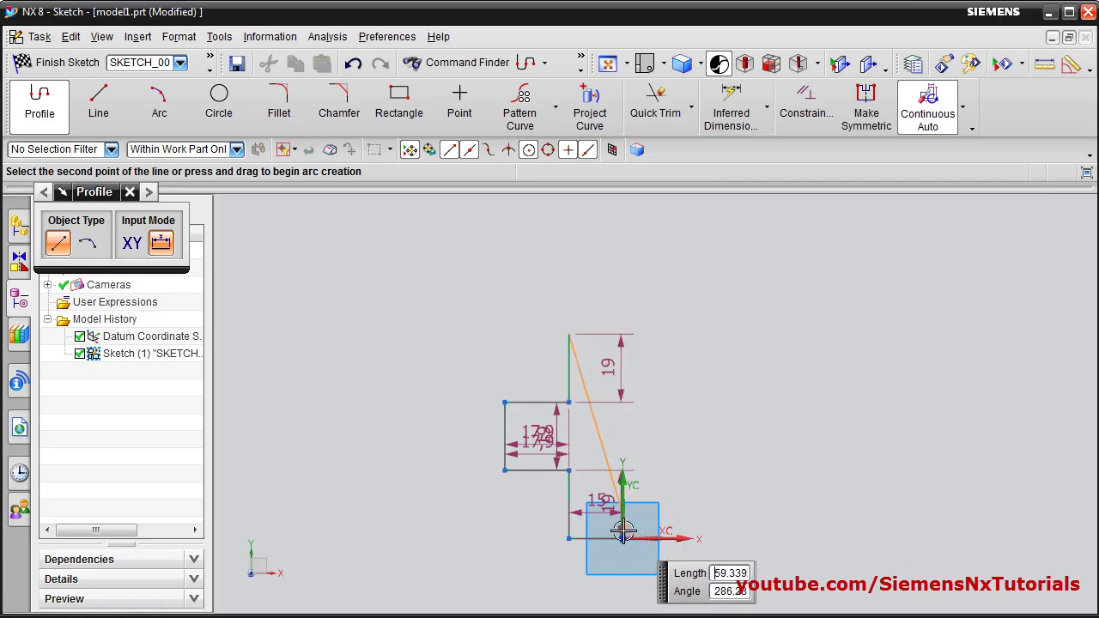
left_click(623, 334)
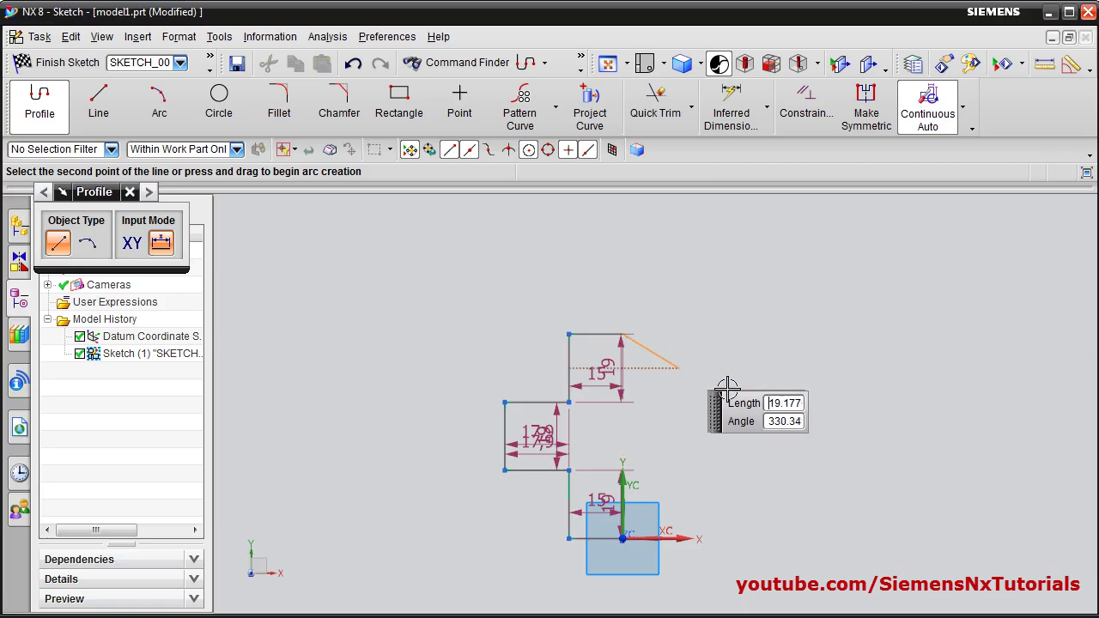
middle_click(671, 385)
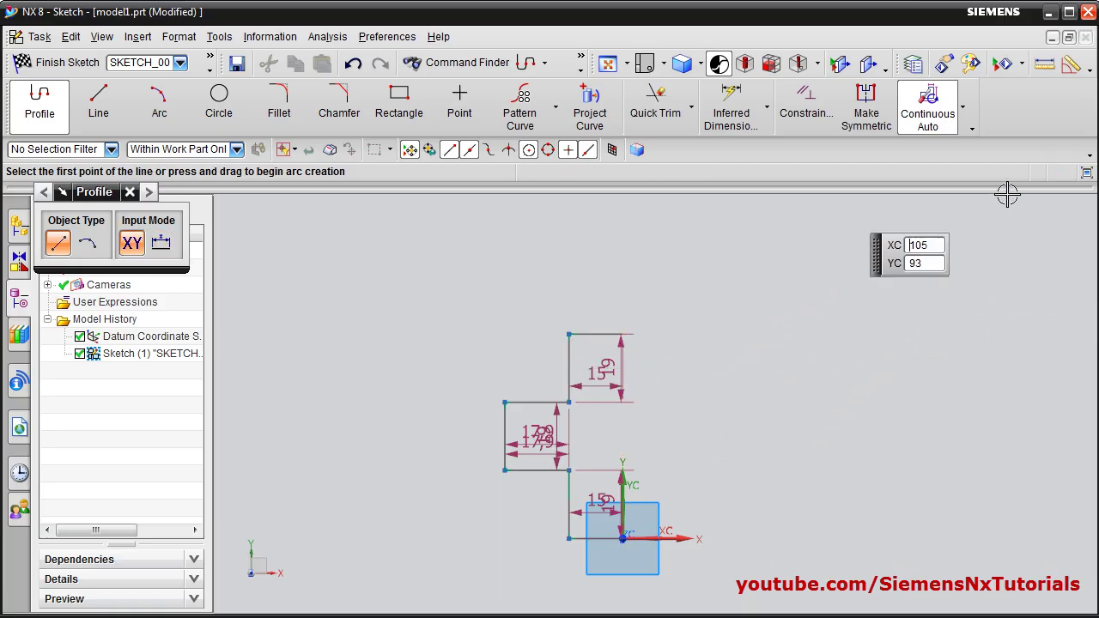
- Turn off Continuous Auto Dimensioning for the sketch
left_click(961, 108)
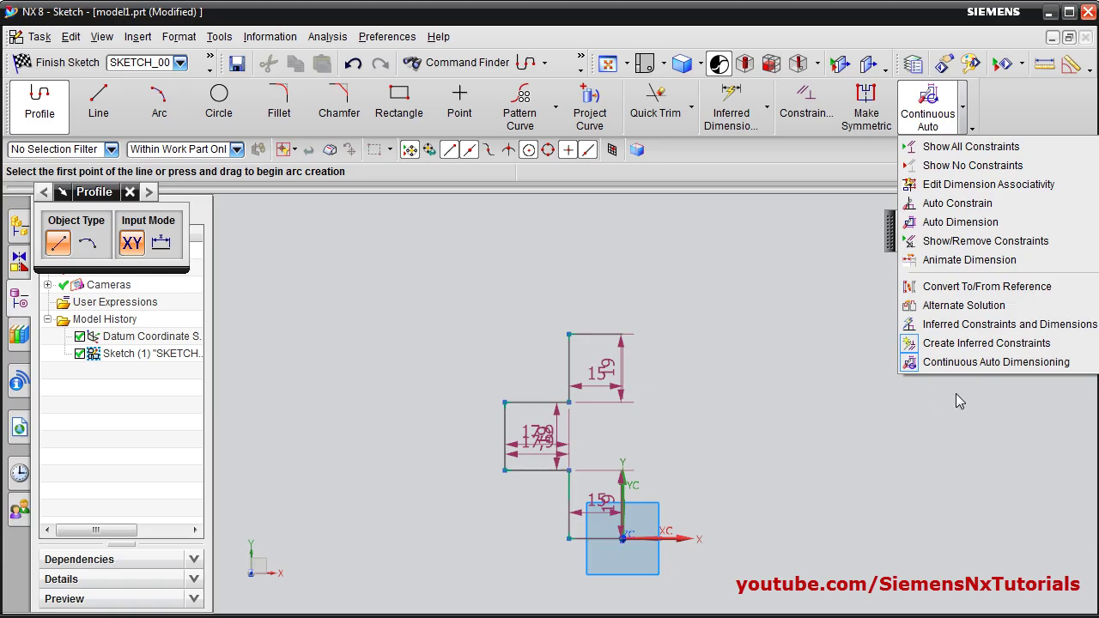
left_click(953, 362)
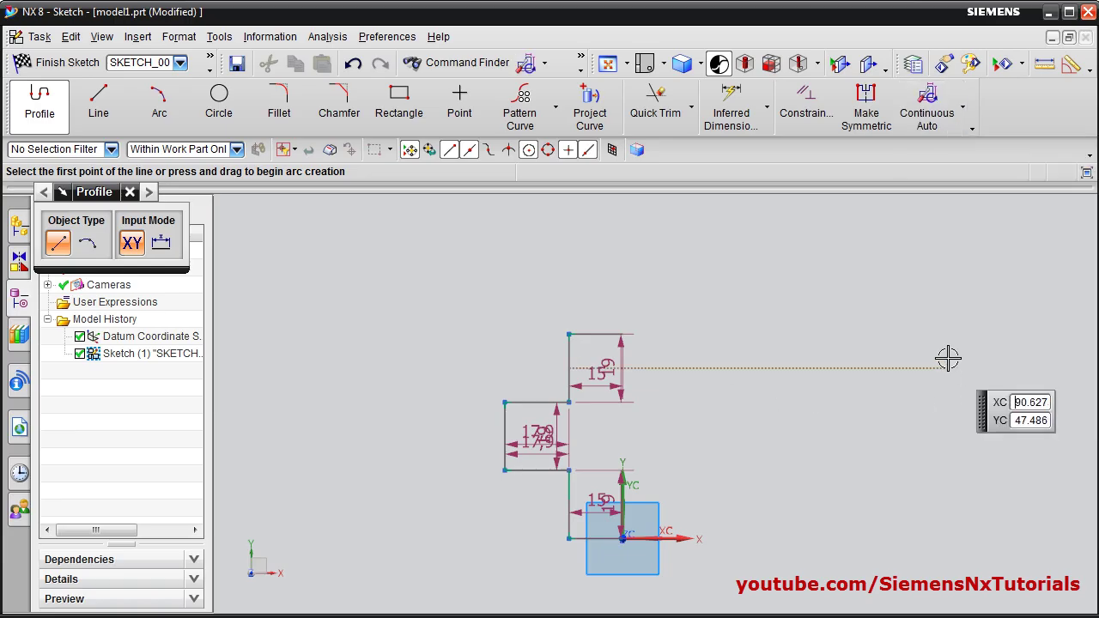
left_click(964, 111)
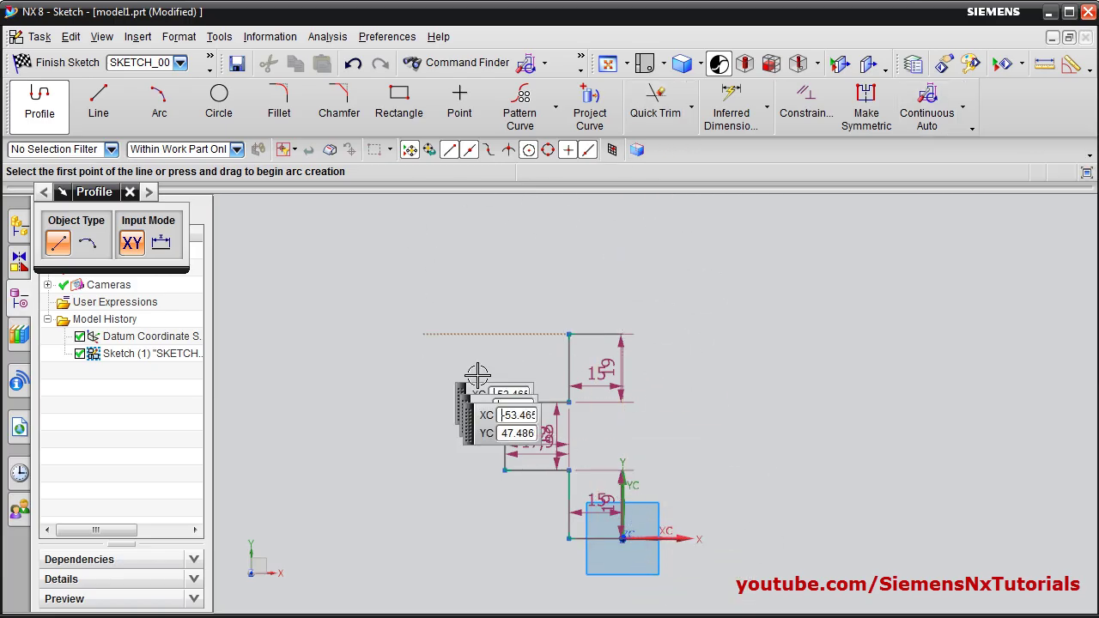
- Try Mirror Curve on all seven profile lines with the Y axis as centerline, and undo the mirror
left_click(556, 108)
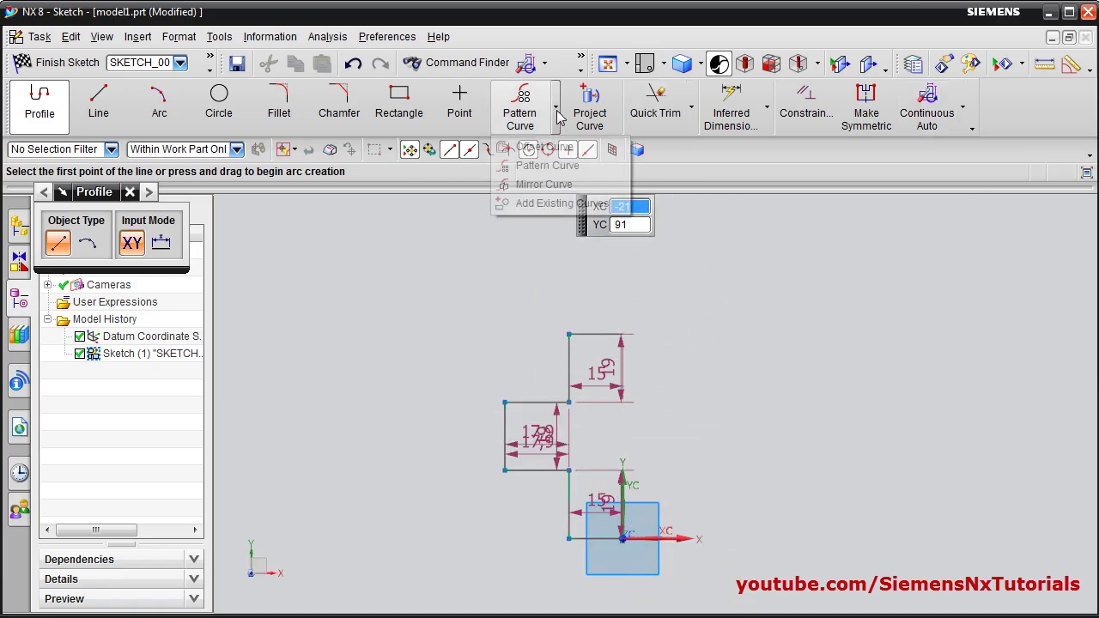
left_click(554, 184)
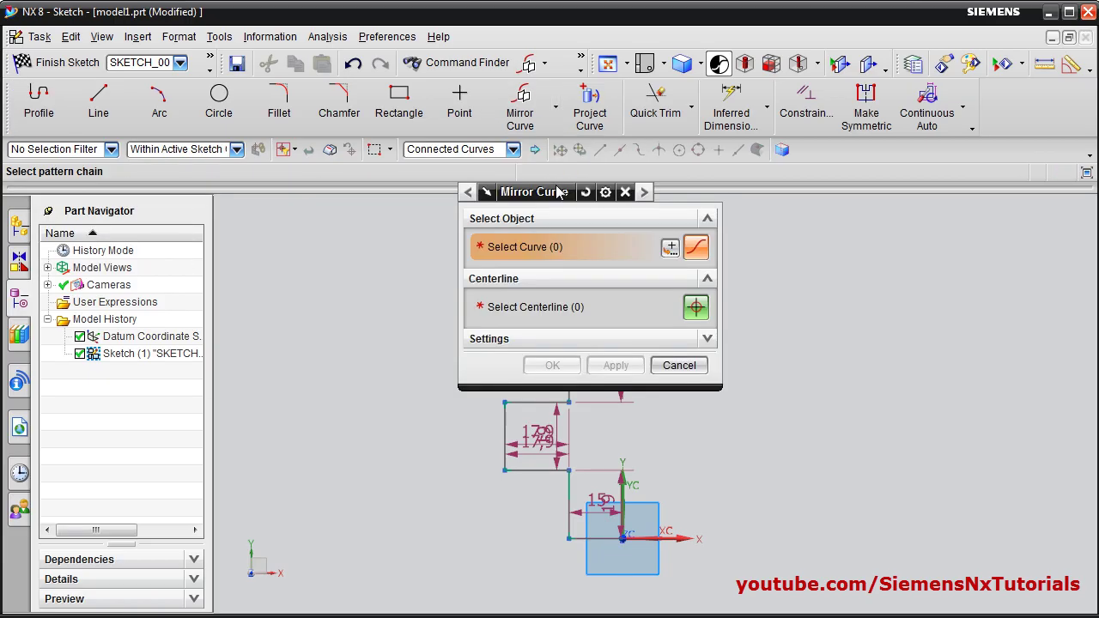
left_click(467, 193)
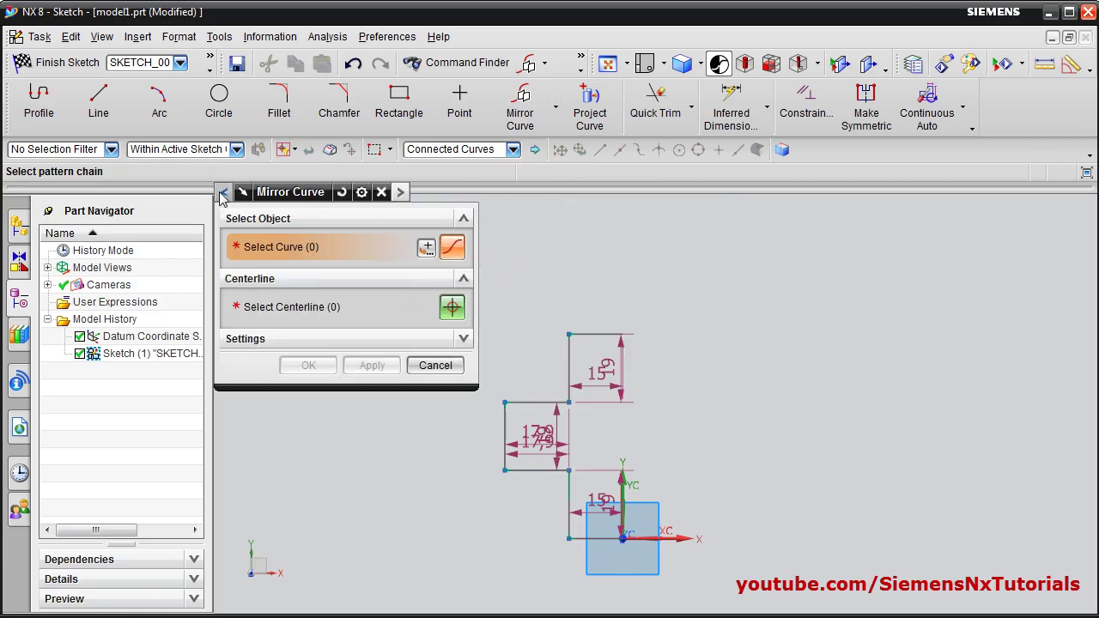
left_click(222, 194)
left_click(45, 193)
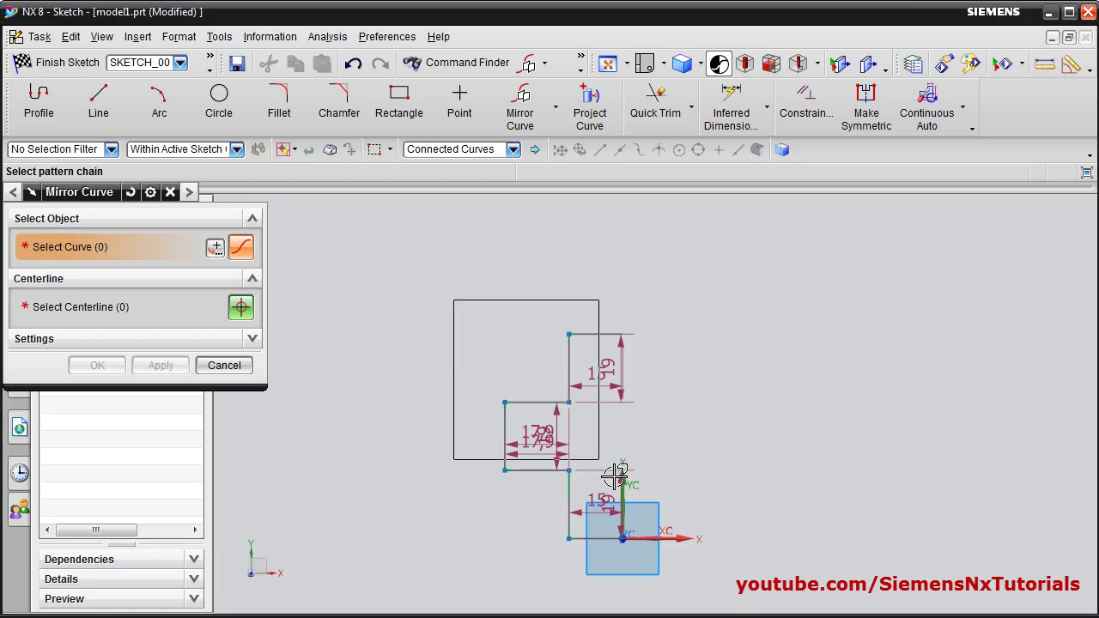
left_click(642, 558)
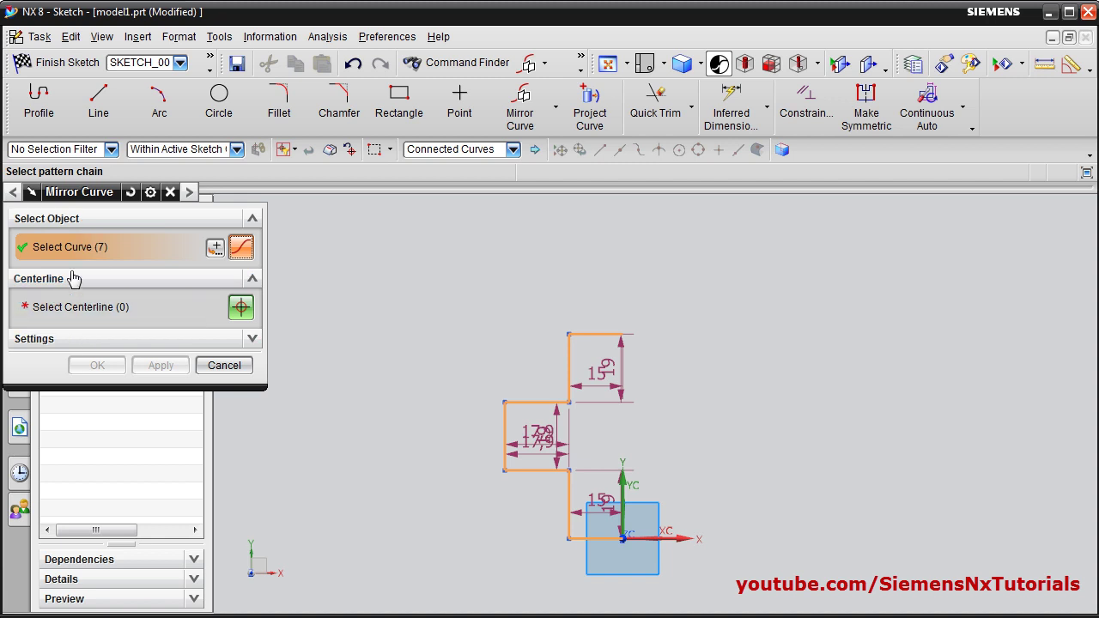
left_click(61, 313)
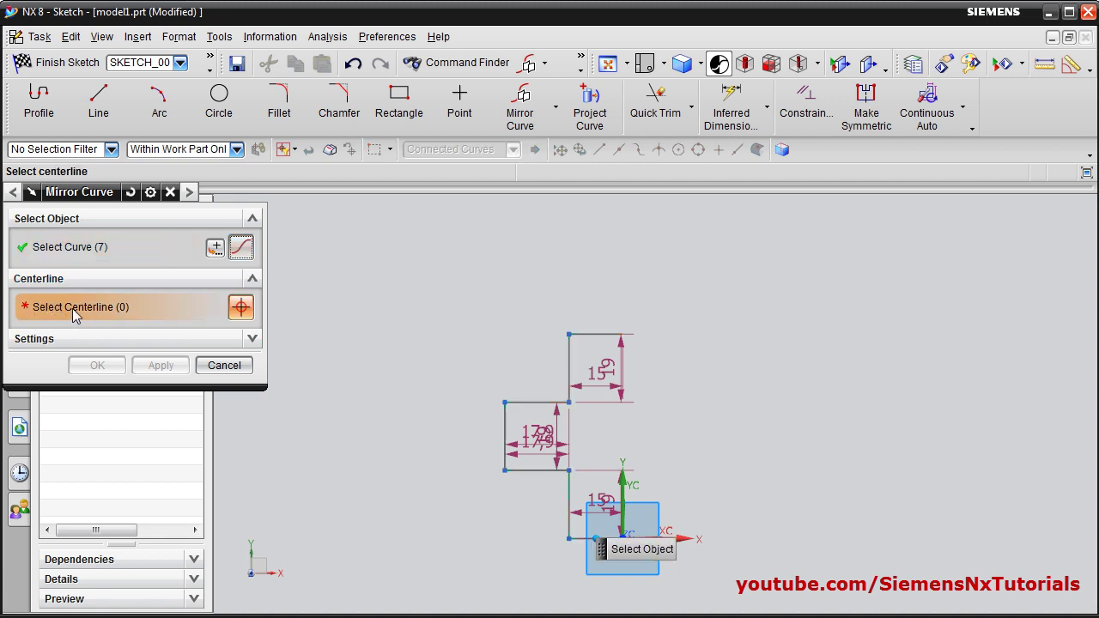
left_click(626, 492)
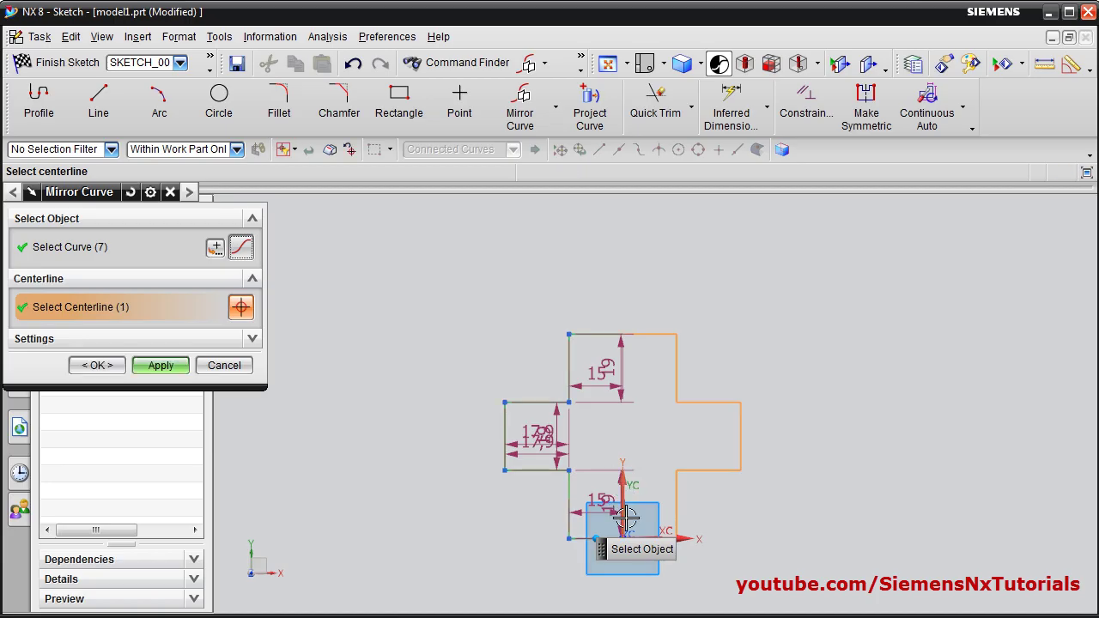
left_click(172, 369)
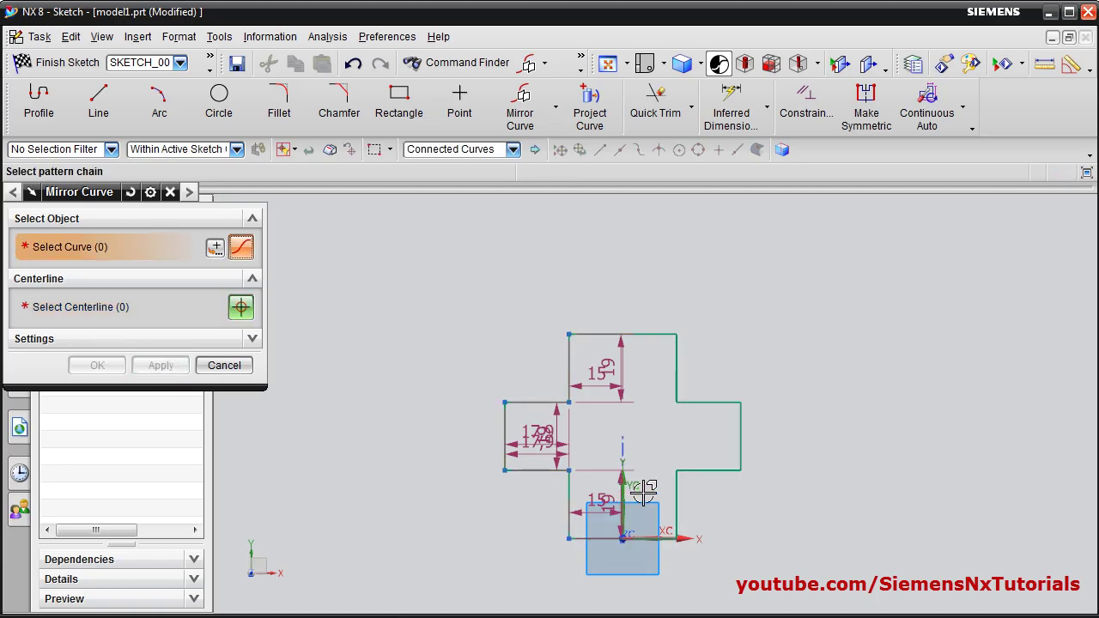
left_click(224, 366)
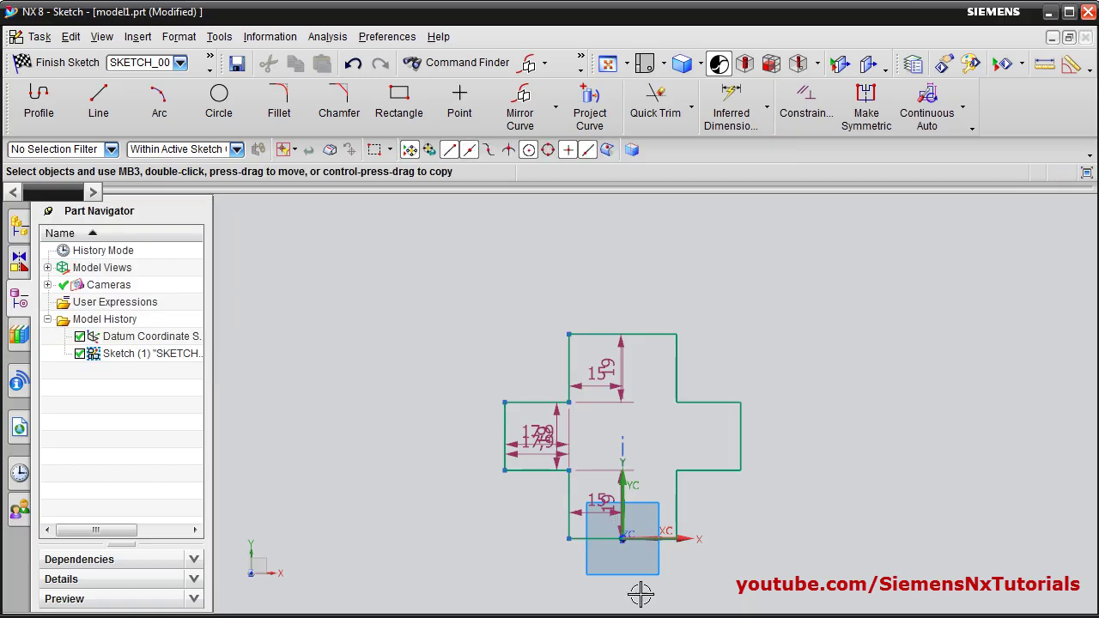
key("ctrl+z")
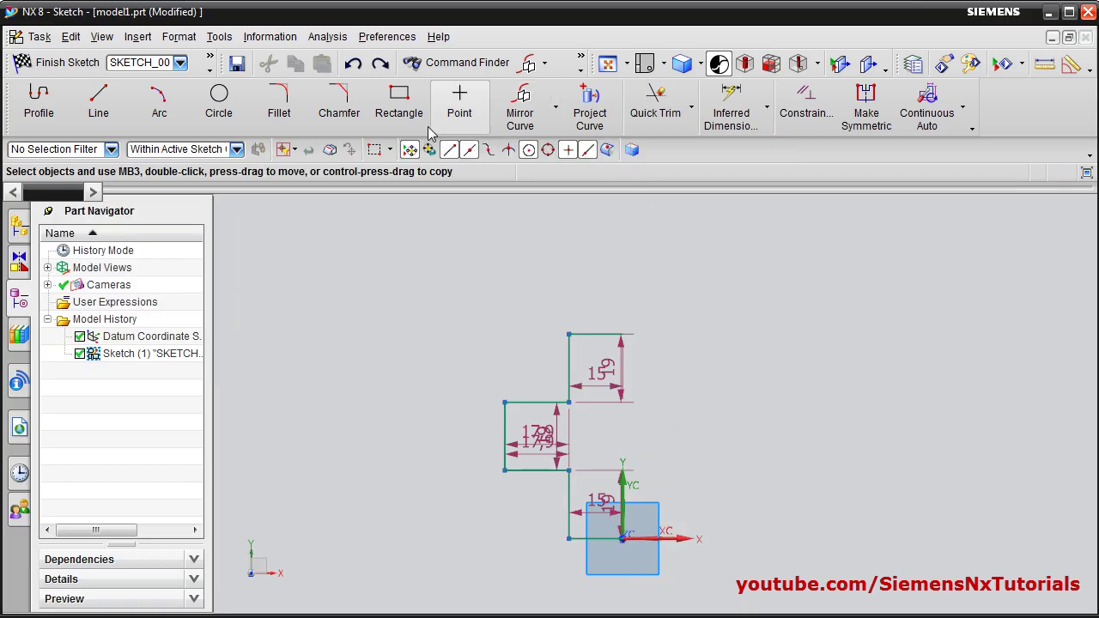
- Draw a vertical line along the Y axis from above the stepped profile to below the origin
left_click(101, 107)
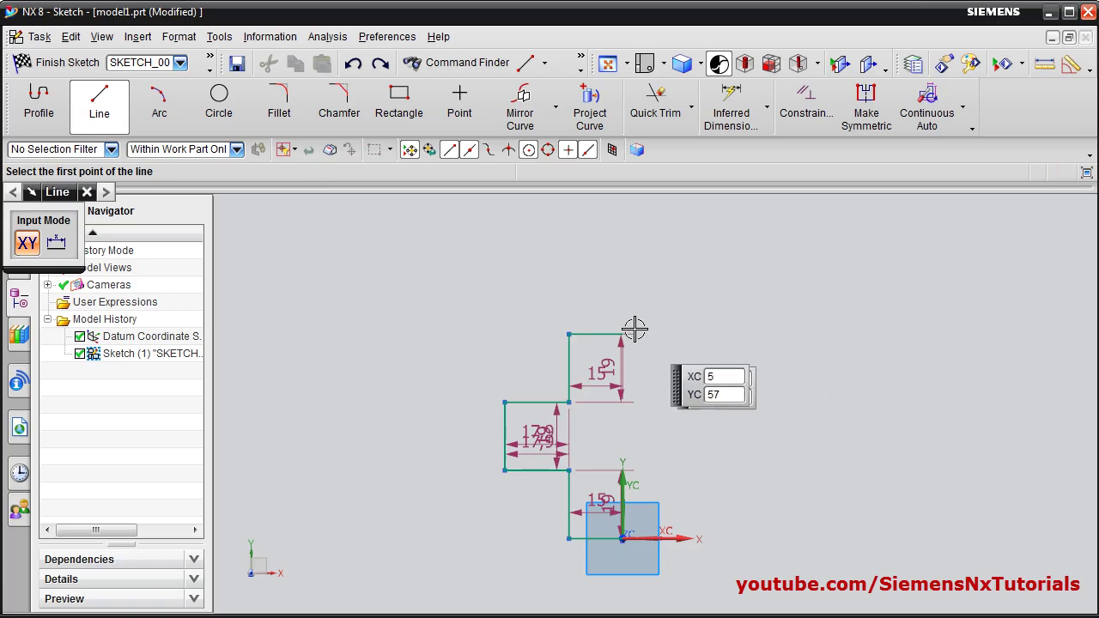
left_click(622, 271)
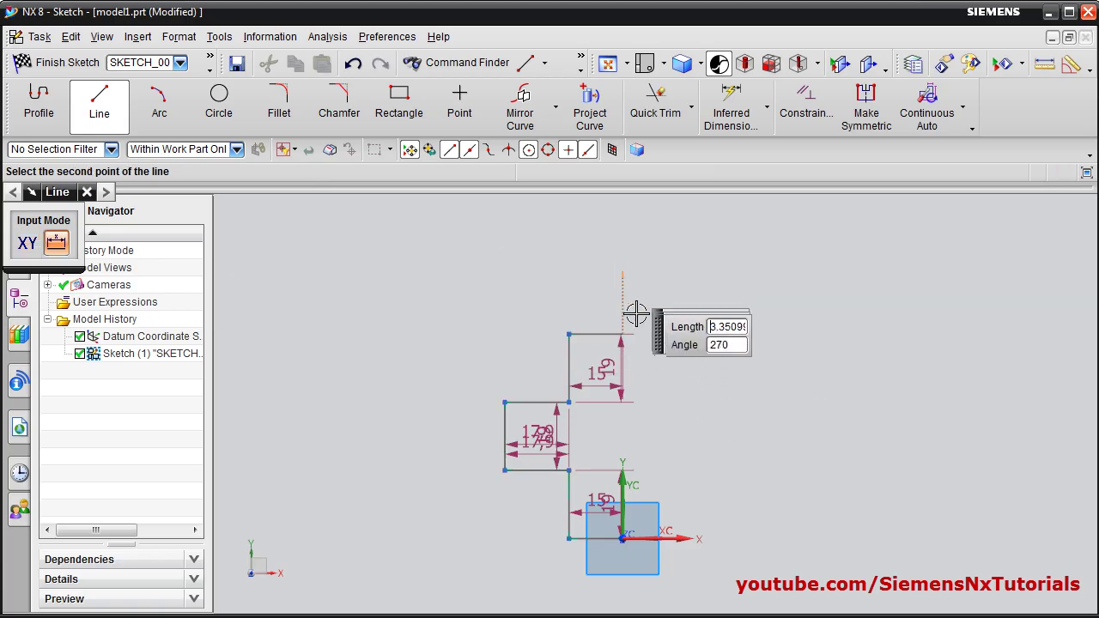
left_click(621, 590)
key("Escape")
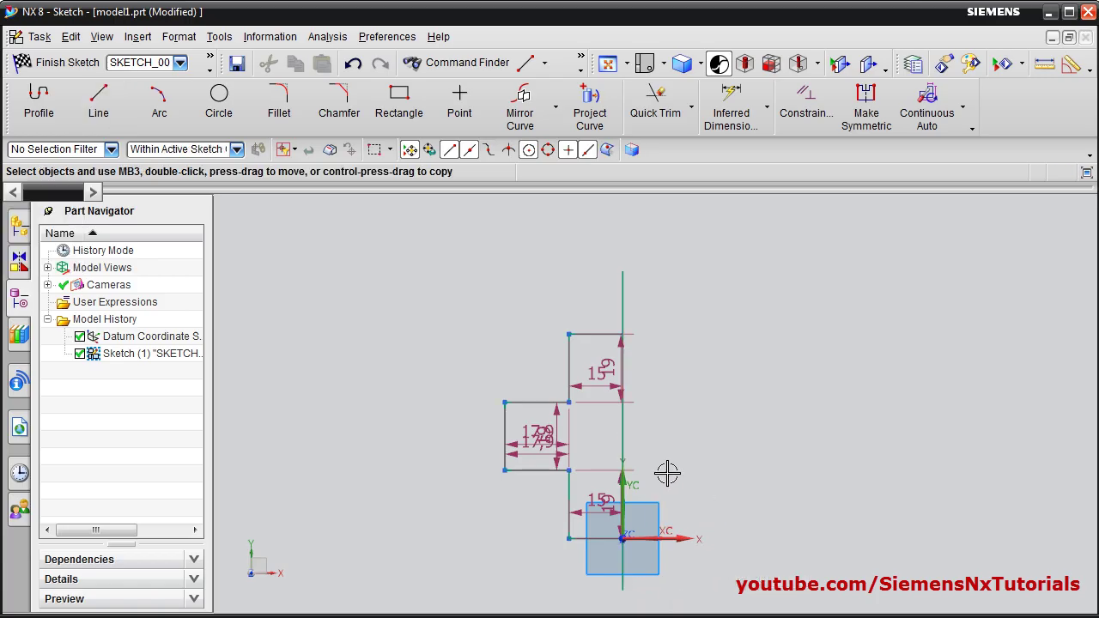
- Mirror all seven profile lines about the drawn vertical line and close Mirror Curve
left_click(520, 108)
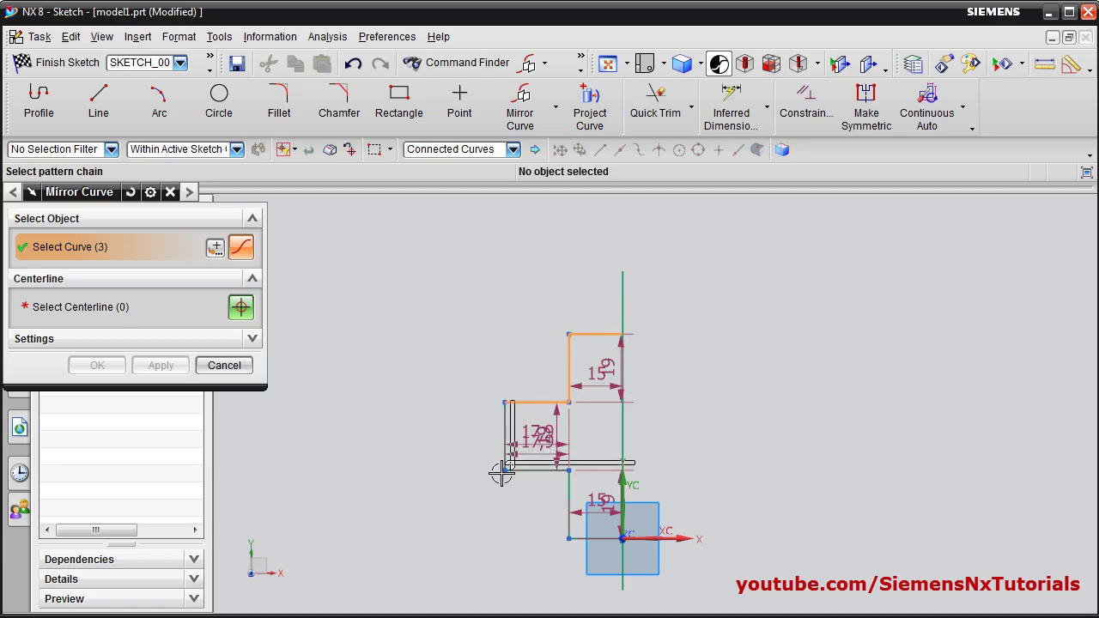
left_click_drag(501, 473, 452, 545)
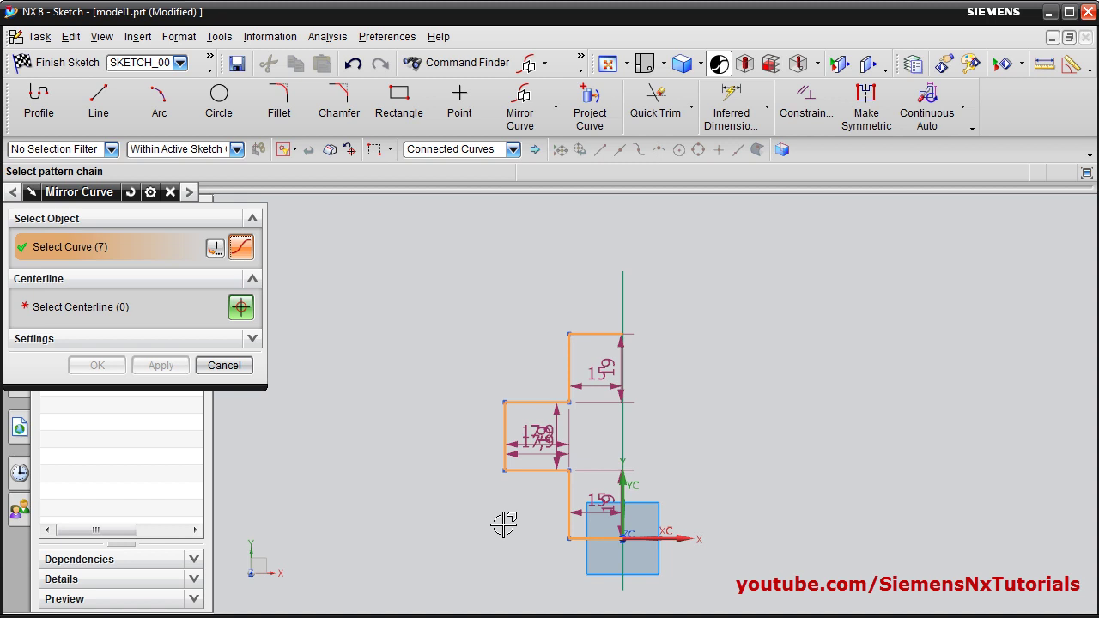
left_click(102, 317)
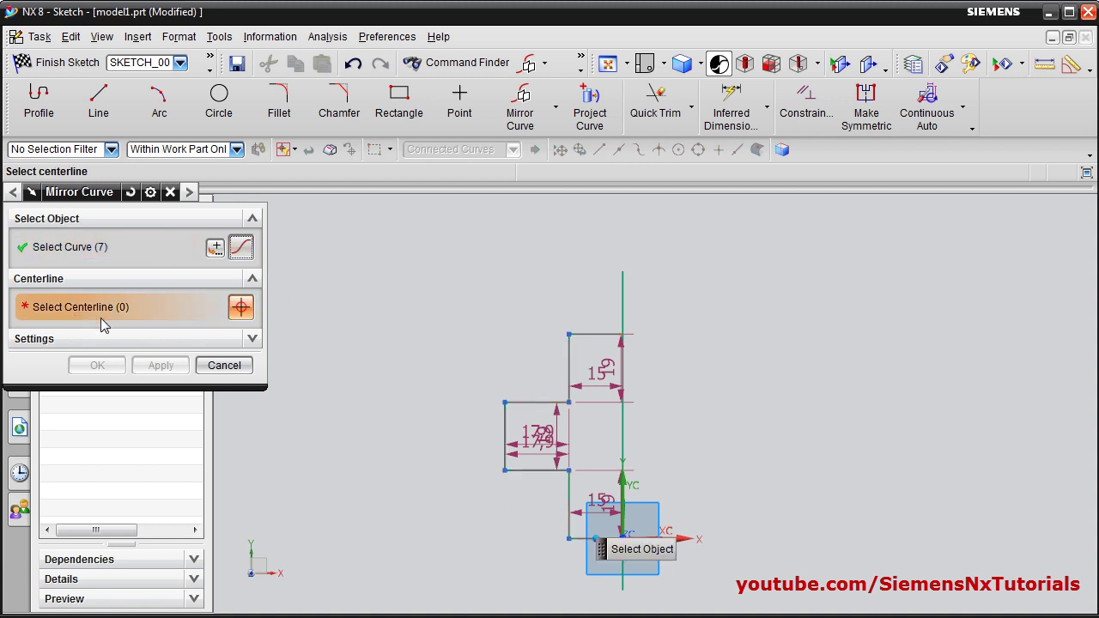
left_click(621, 300)
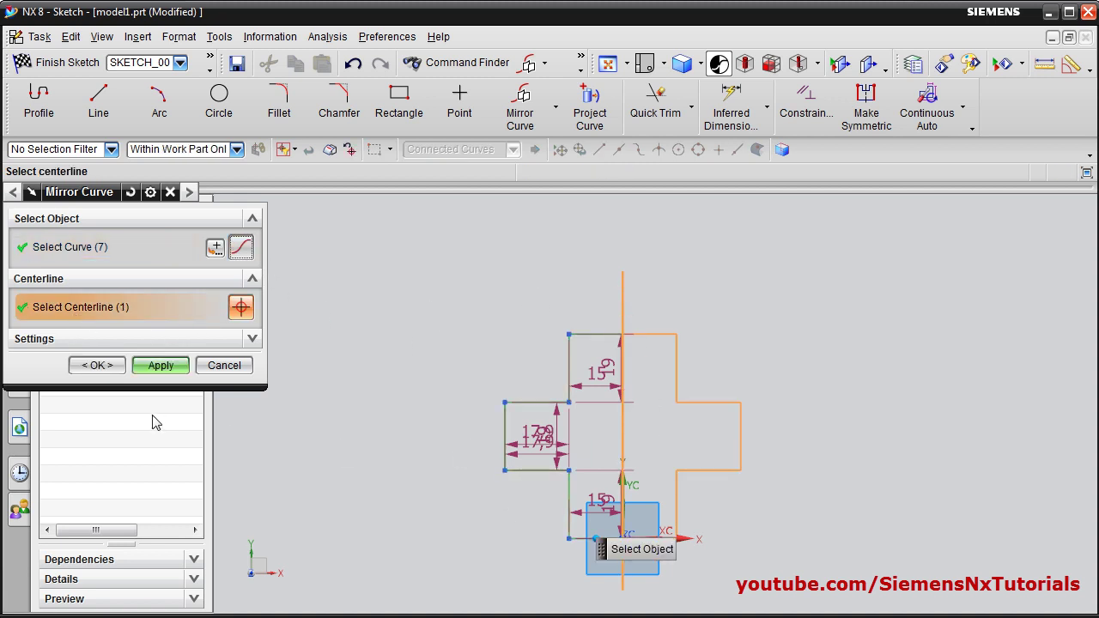
left_click(160, 366)
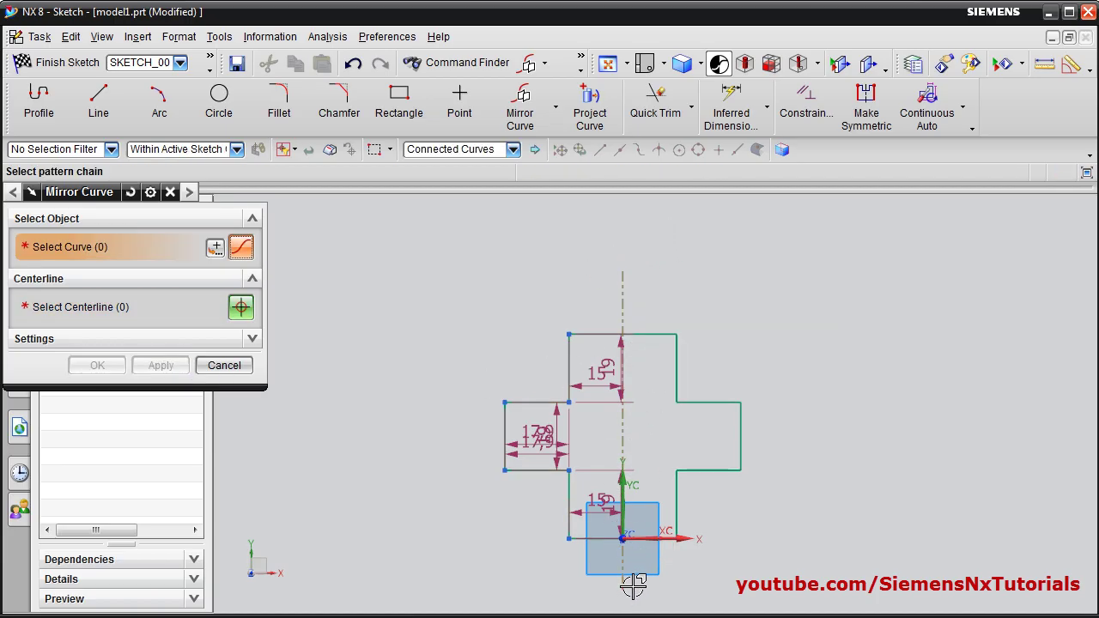
left_click(224, 365)
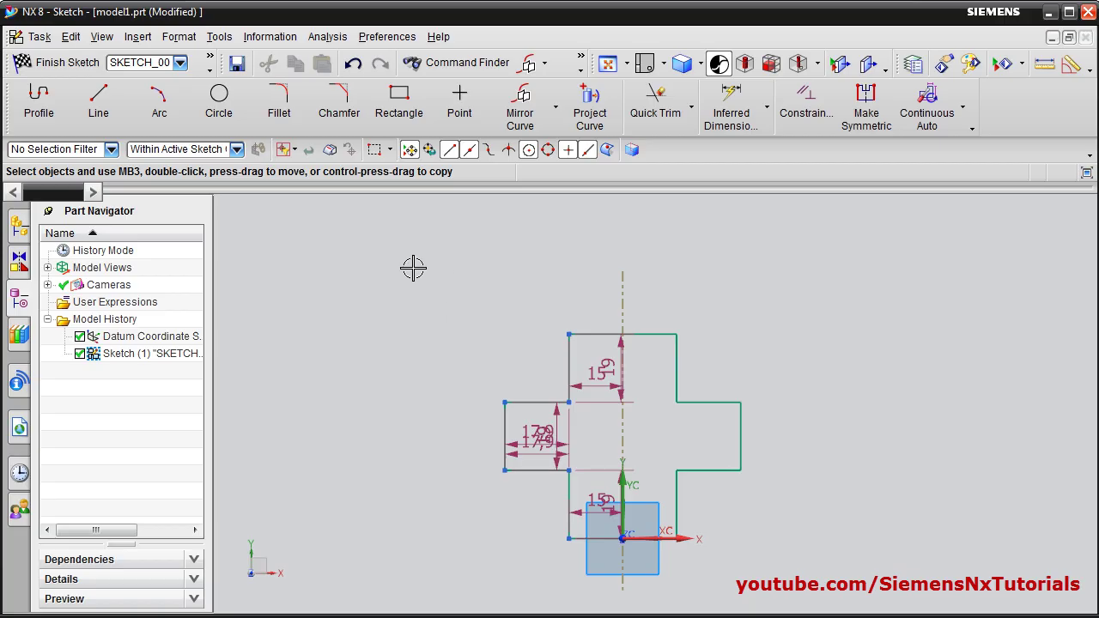
- Delete the mirrored profile, its centerline and all dimensions from the sketch
left_click_drag(743, 493, 800, 605)
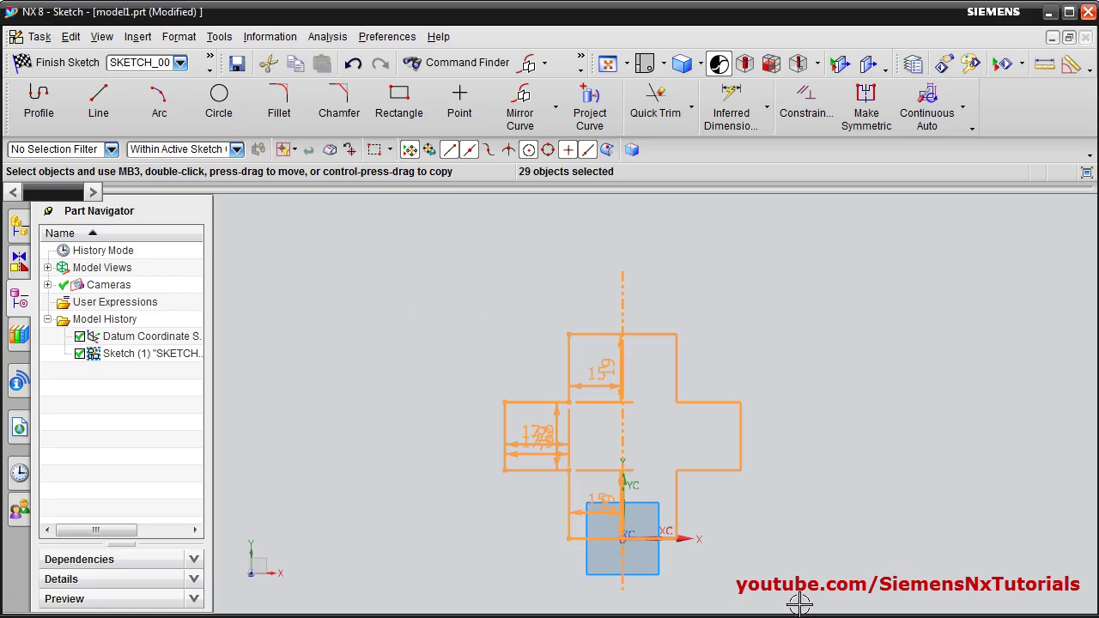
key("Delete")
left_click(555, 109)
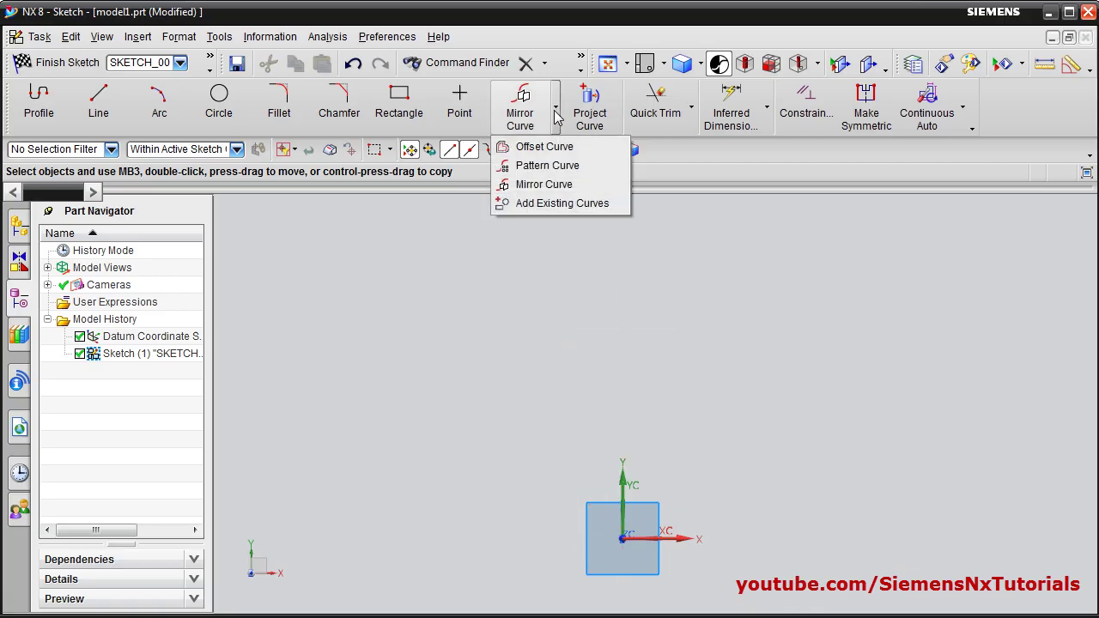
left_click(571, 37)
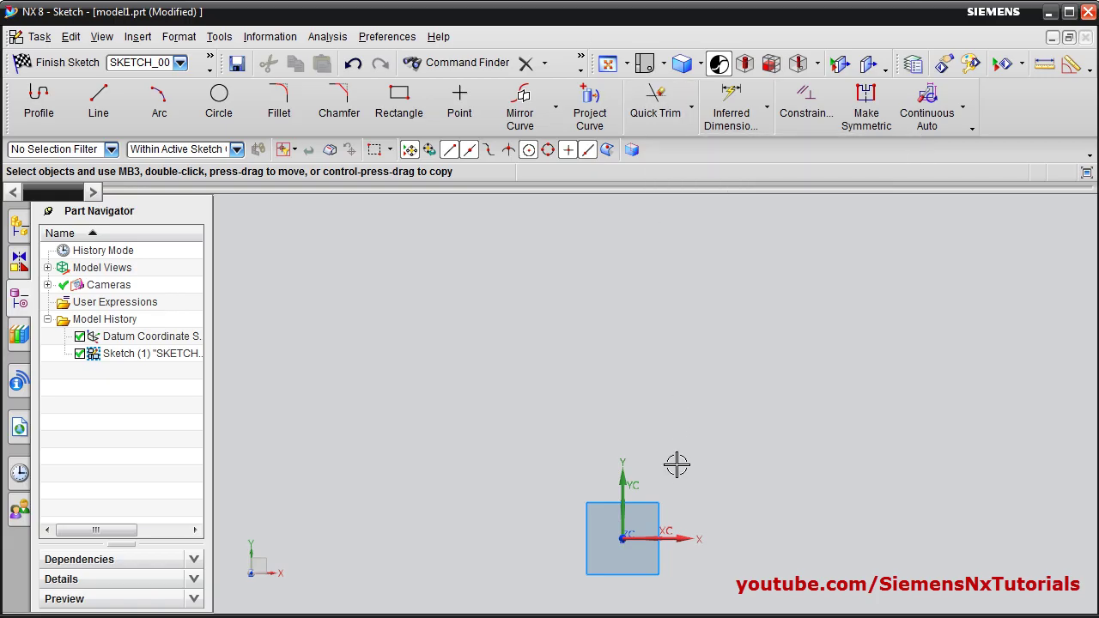
- Draw a large circle centered on the origin and a smaller circle centered on the X axis, clear of it on the positive side
mouse_move(673, 461)
middle_mouse_down("shift")
mouse_move(657, 478)
mouse_move(336, 490)
middle_mouse_up("shift")
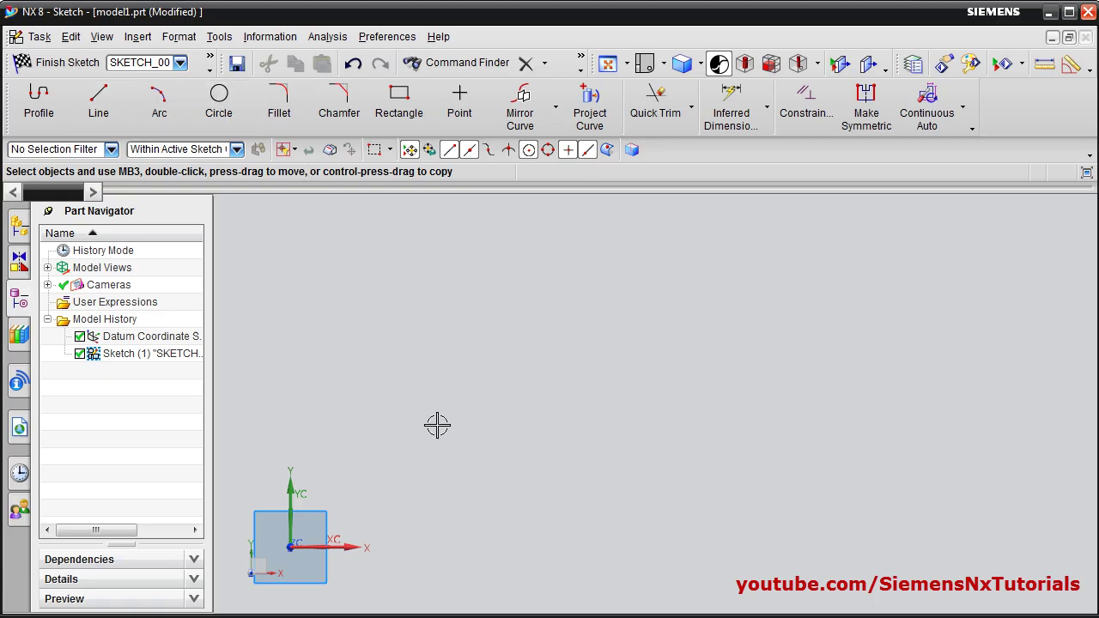
mouse_move(476, 401)
middle_mouse_down("shift")
mouse_move(591, 287)
mouse_move(587, 269)
middle_mouse_up("shift")
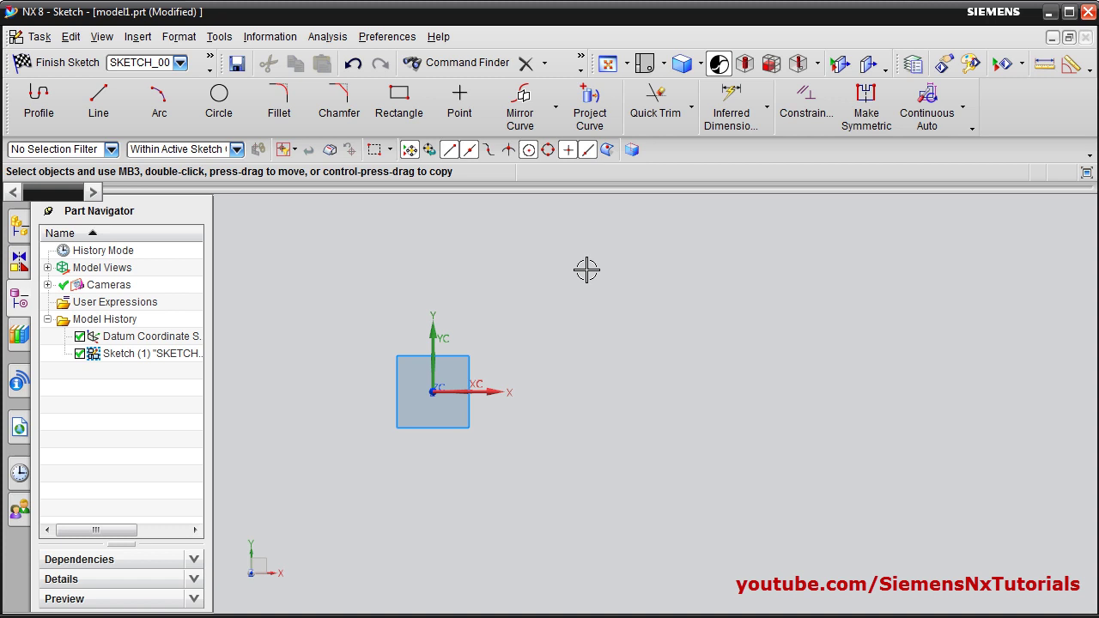
left_click(219, 103)
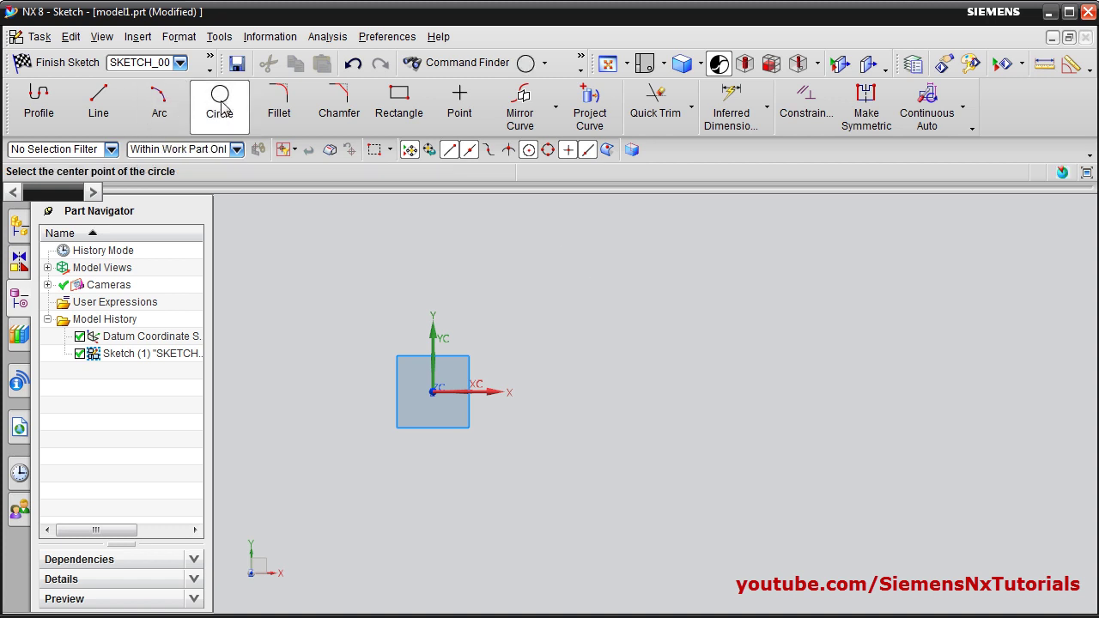
left_click(433, 391)
left_click(466, 508)
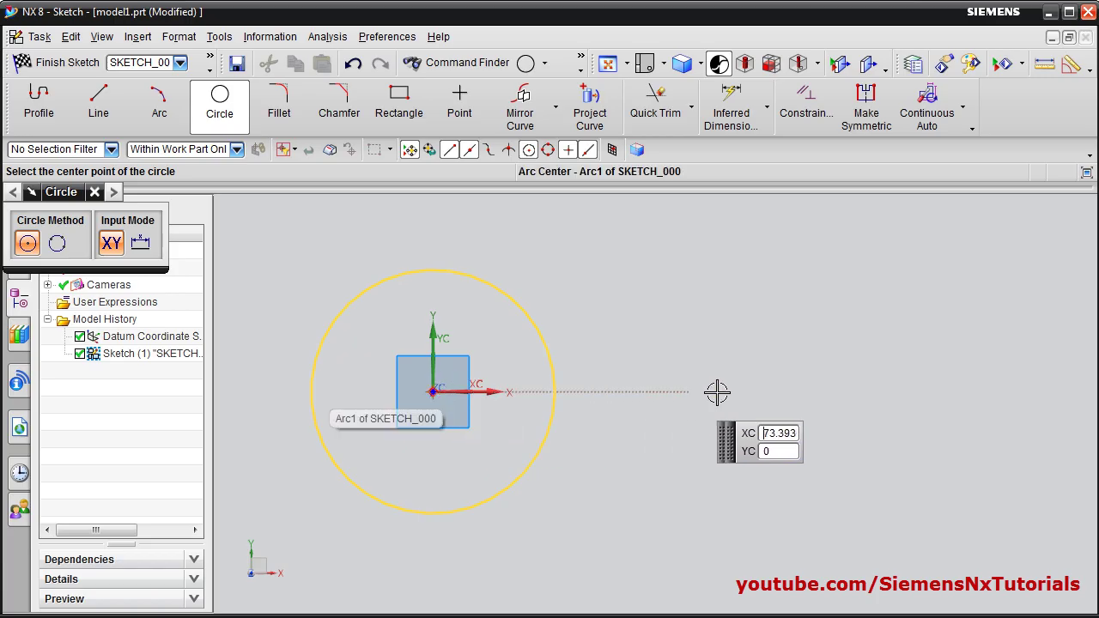
left_click(807, 392)
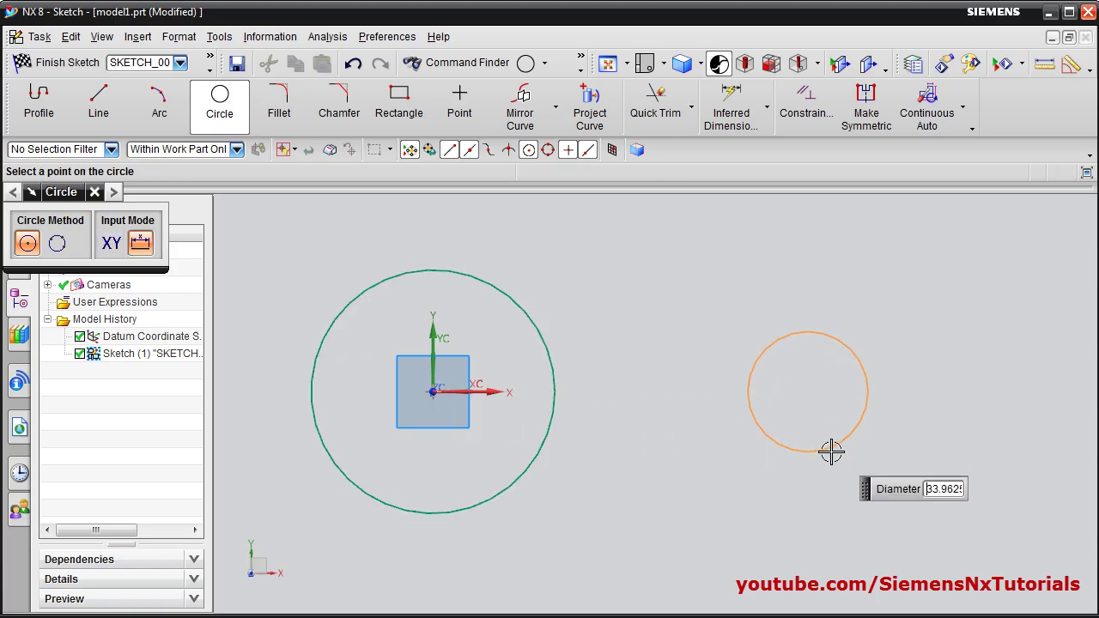
left_click(830, 451)
- Draw an upper and a lower line tangent to both circles, with Arc Center snapping turned off
left_click(99, 101)
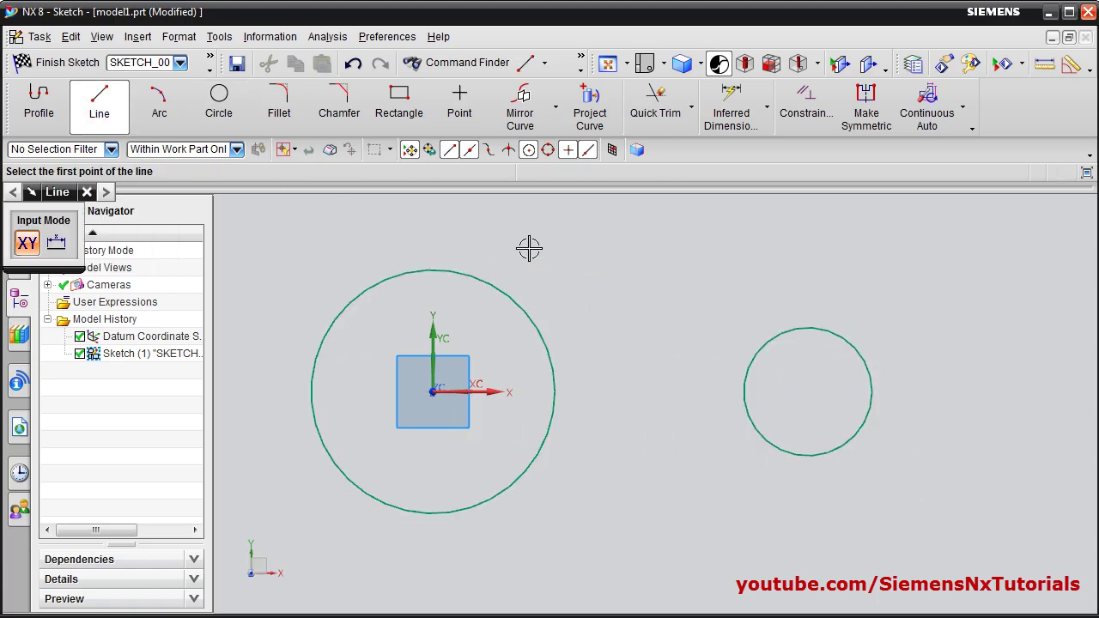
left_click(457, 271)
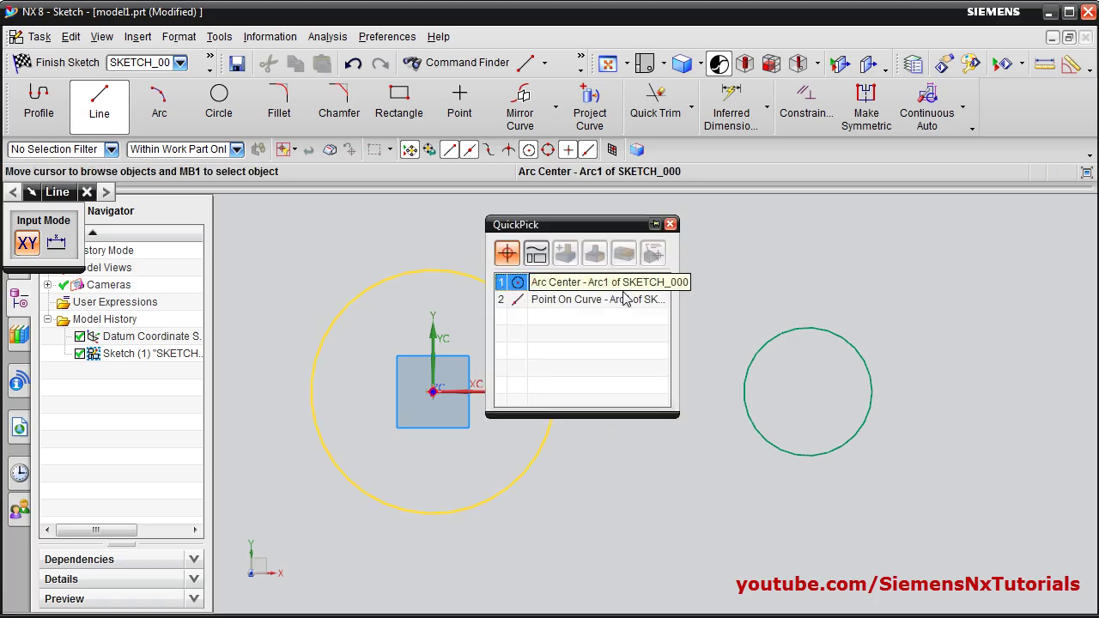
left_click(547, 301)
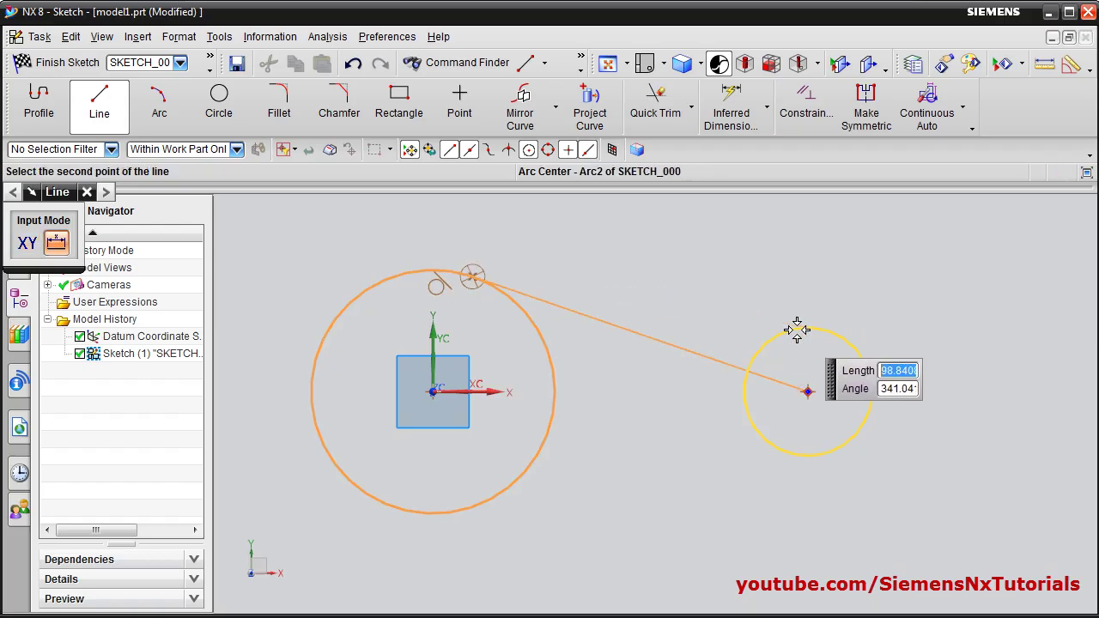
type("96")
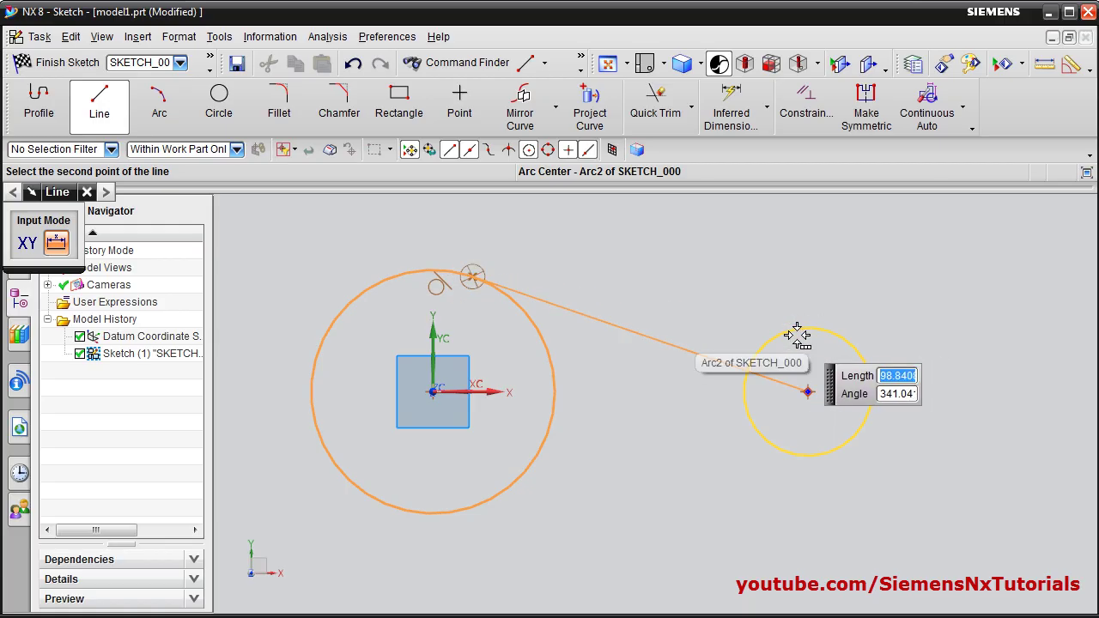
type("54")
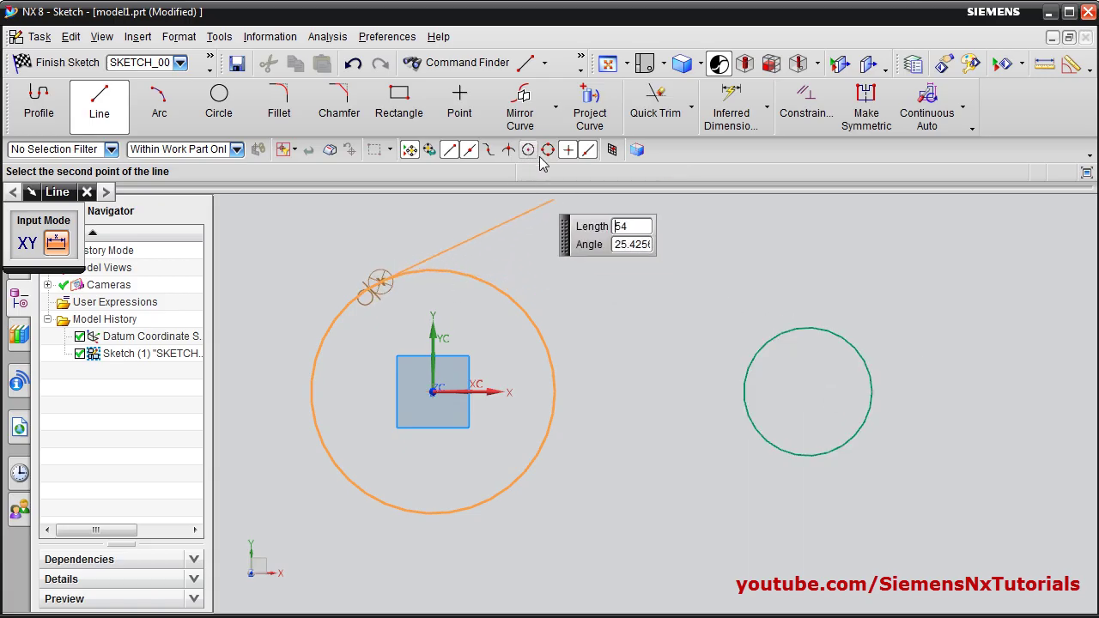
left_click(789, 331)
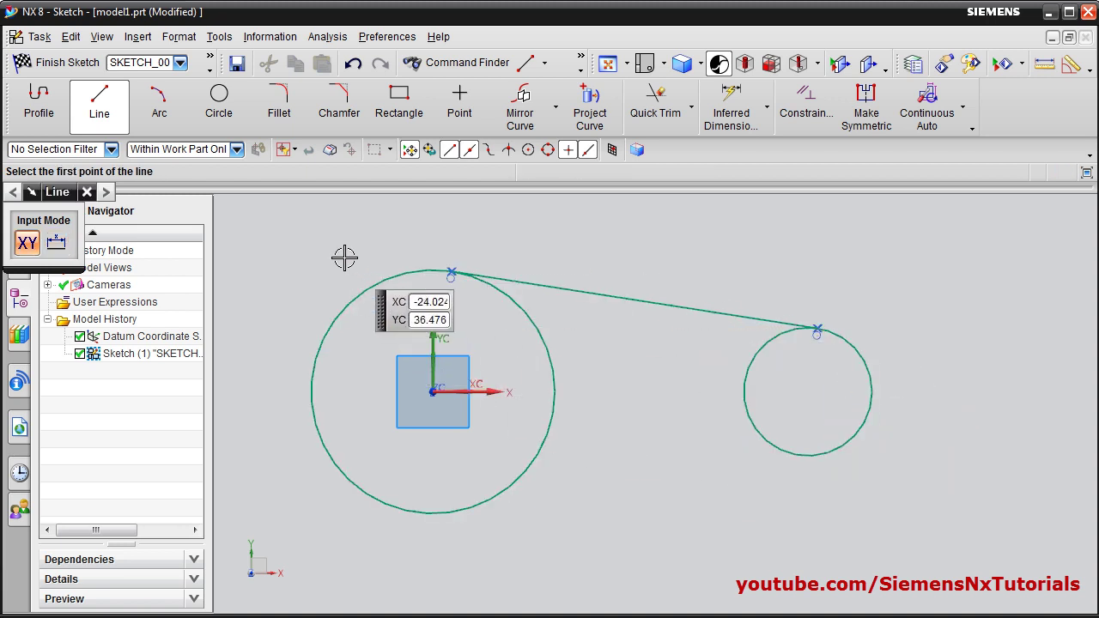
left_click(452, 511)
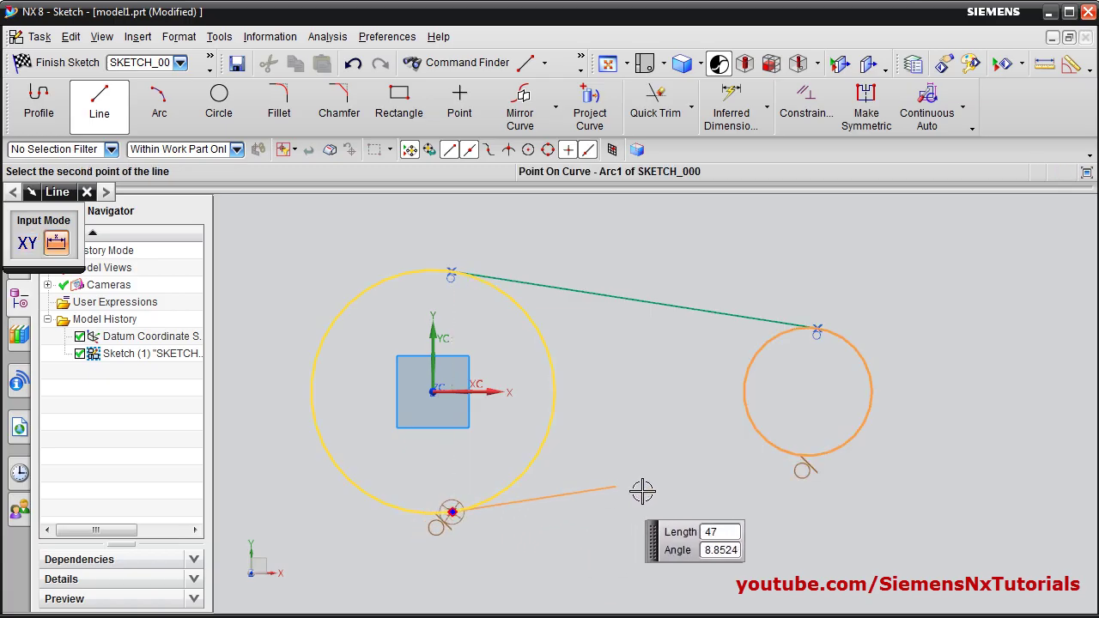
left_click(809, 459)
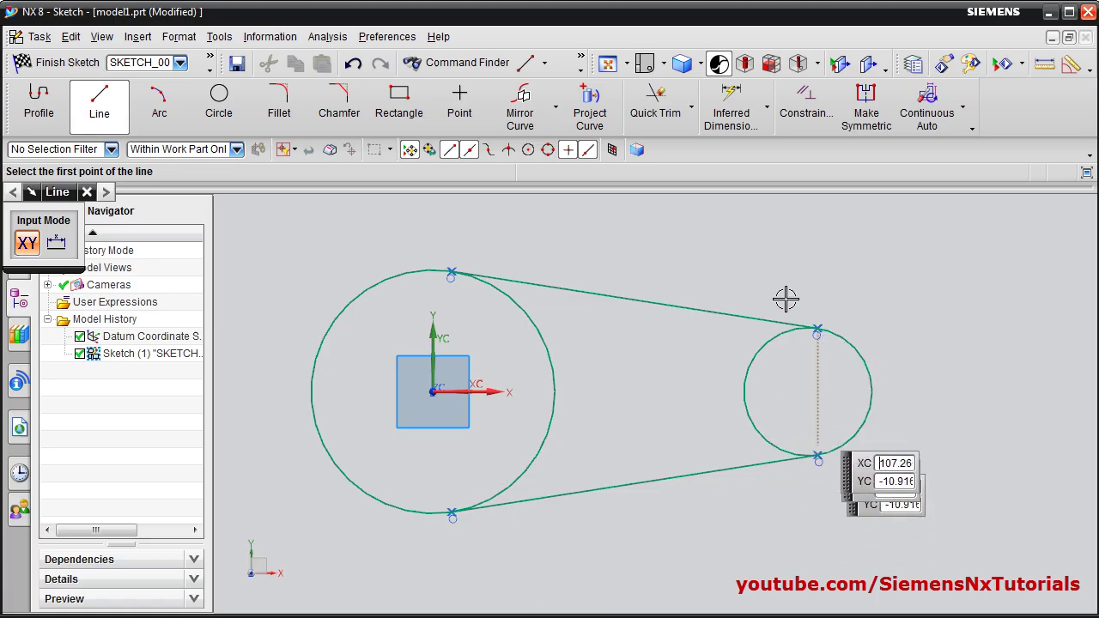
- Quick Trim the inner arcs of both circles to leave one closed outline with the tangent lines
left_click(661, 126)
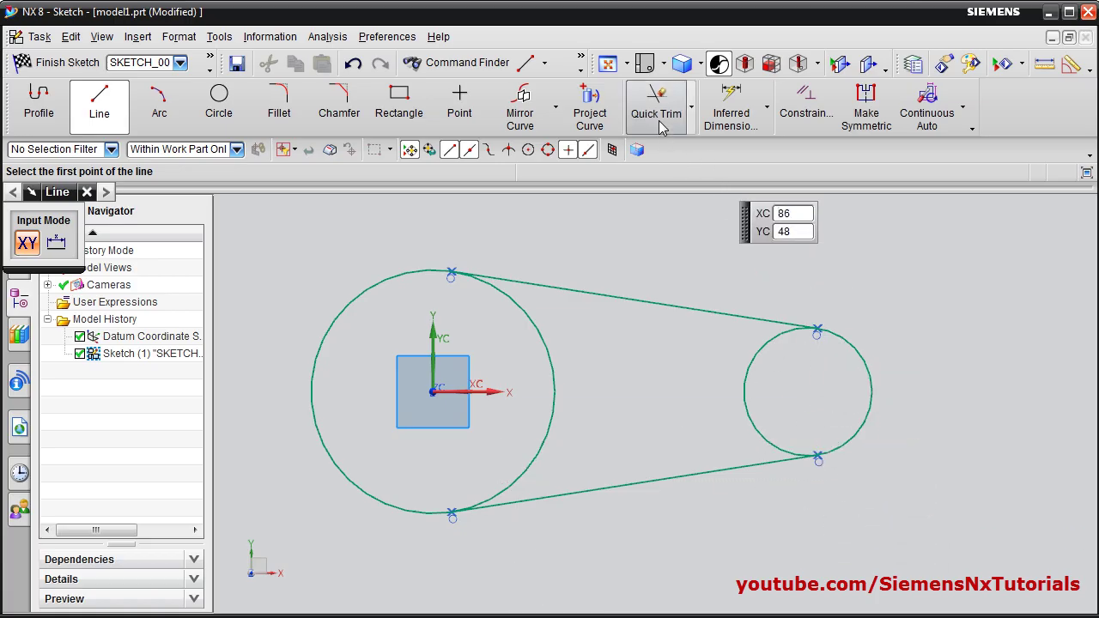
left_click(521, 308)
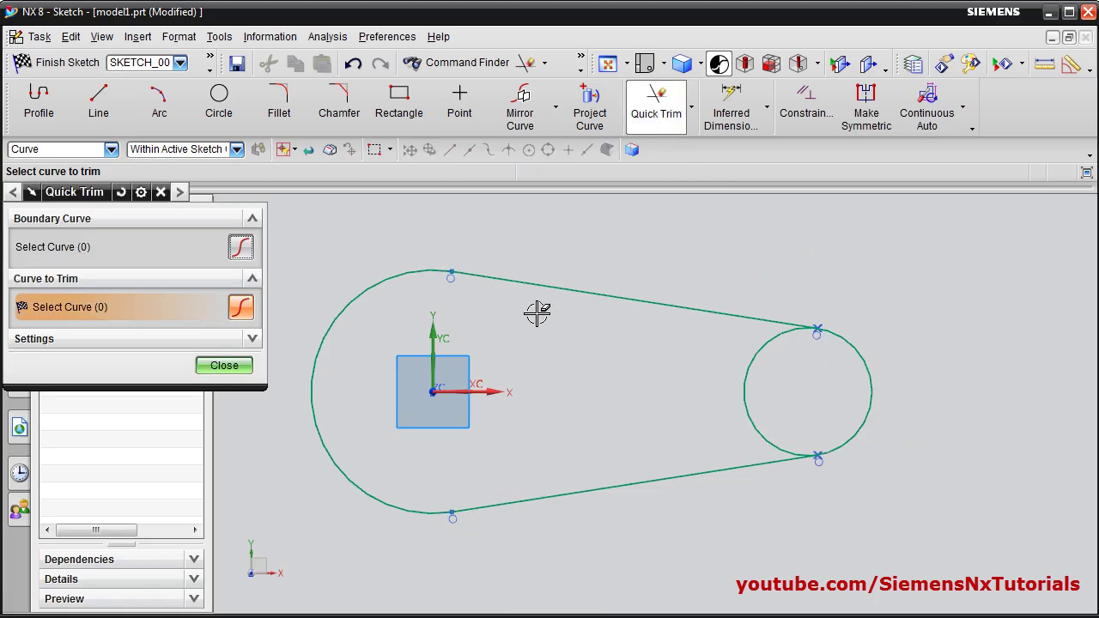
left_click(753, 363)
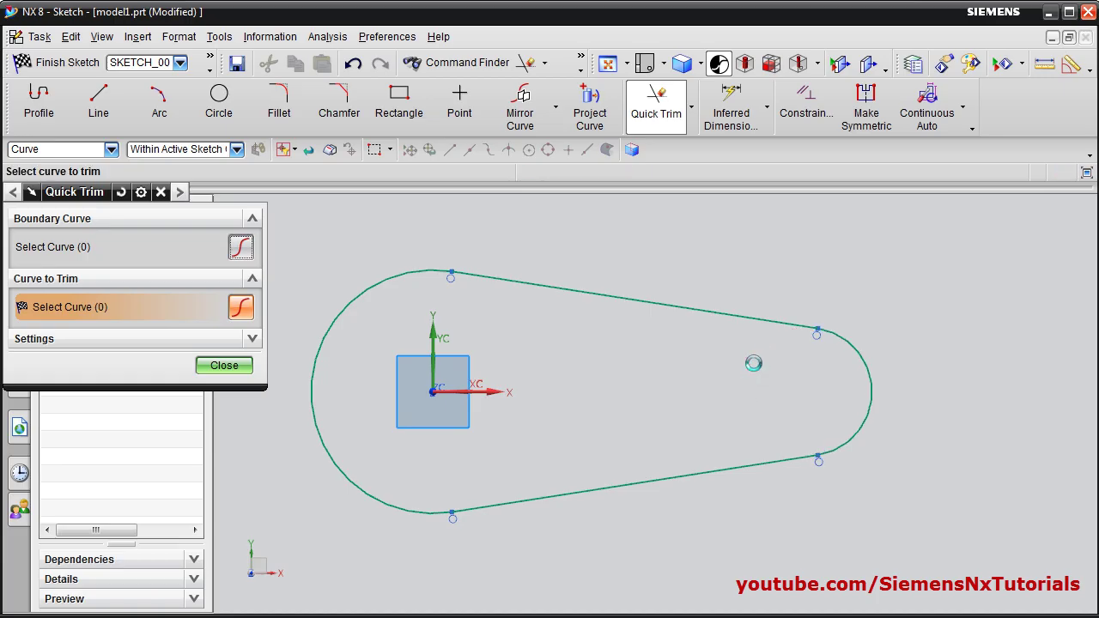
- Try Quick Trim on the outline's end arcs and both tangent lines, and undo those trims
left_click(852, 343)
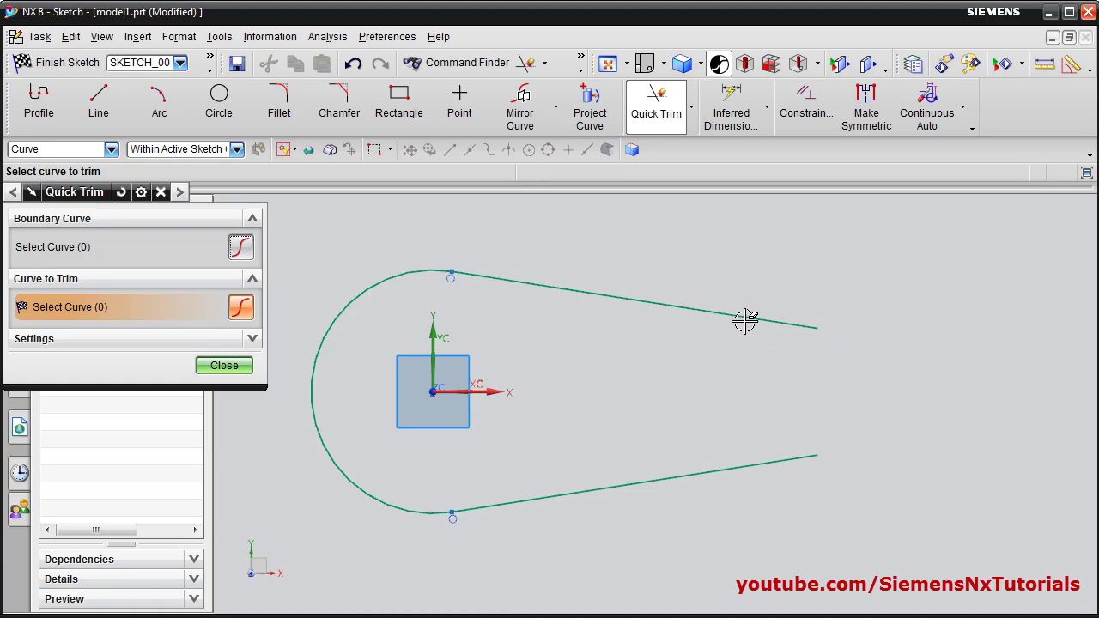
left_click(702, 308)
left_click(356, 297)
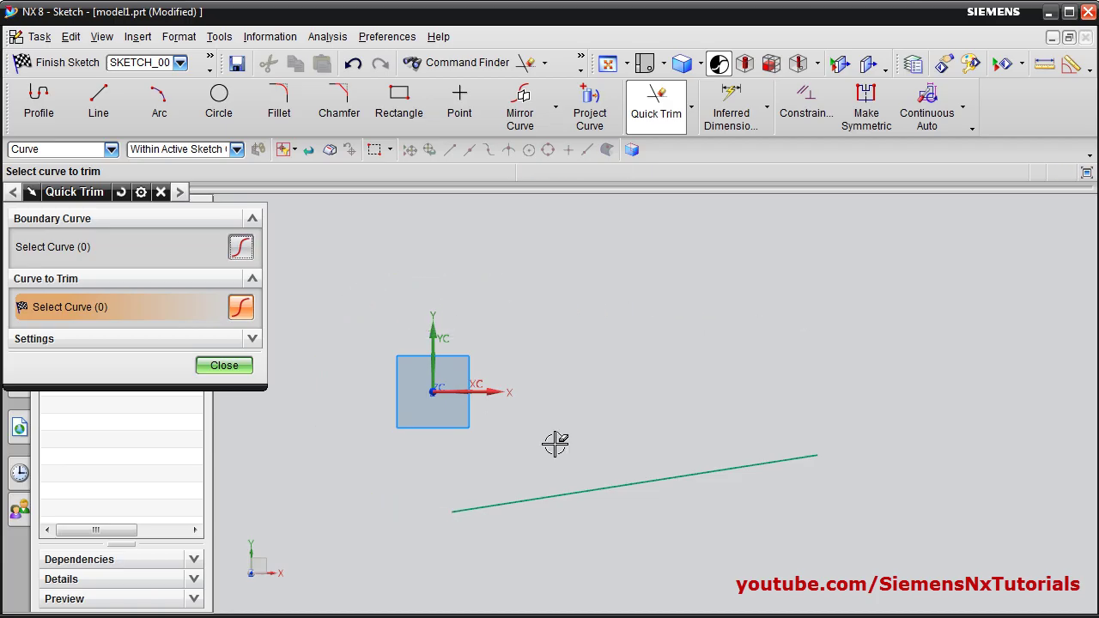
left_click(611, 487)
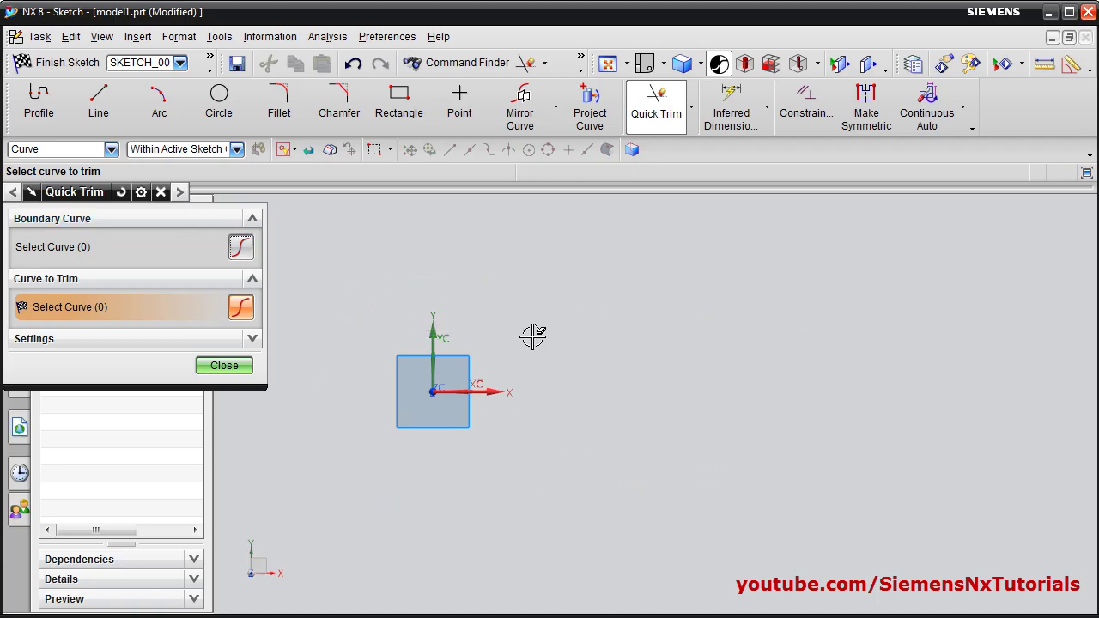
left_click(692, 120)
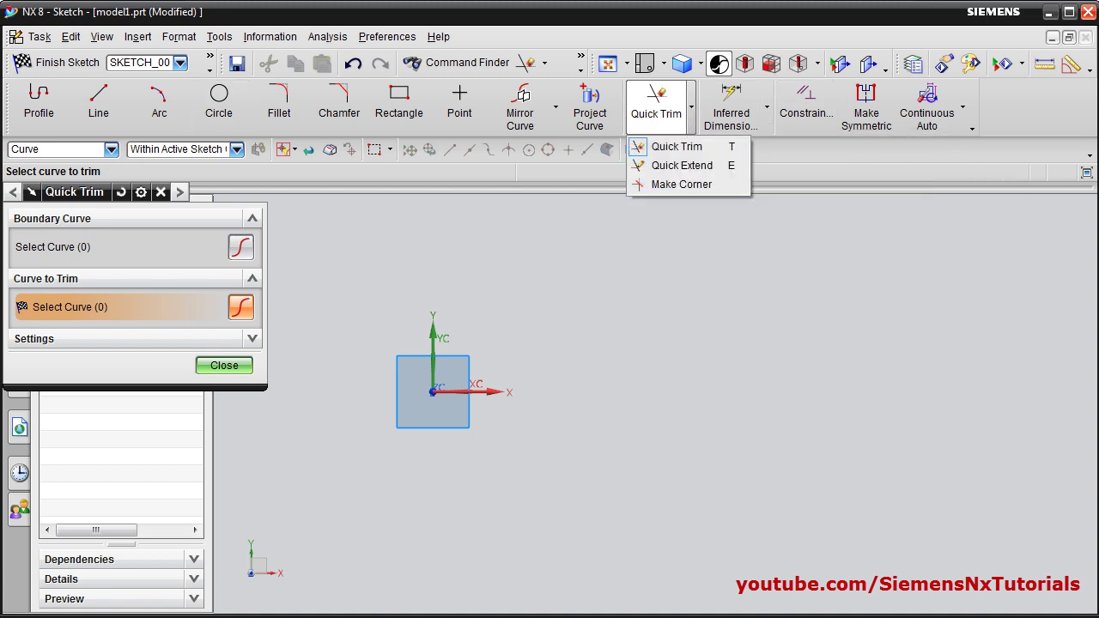
key("ctrl+z")
key("ctrl+z")
key("ctrl+z")
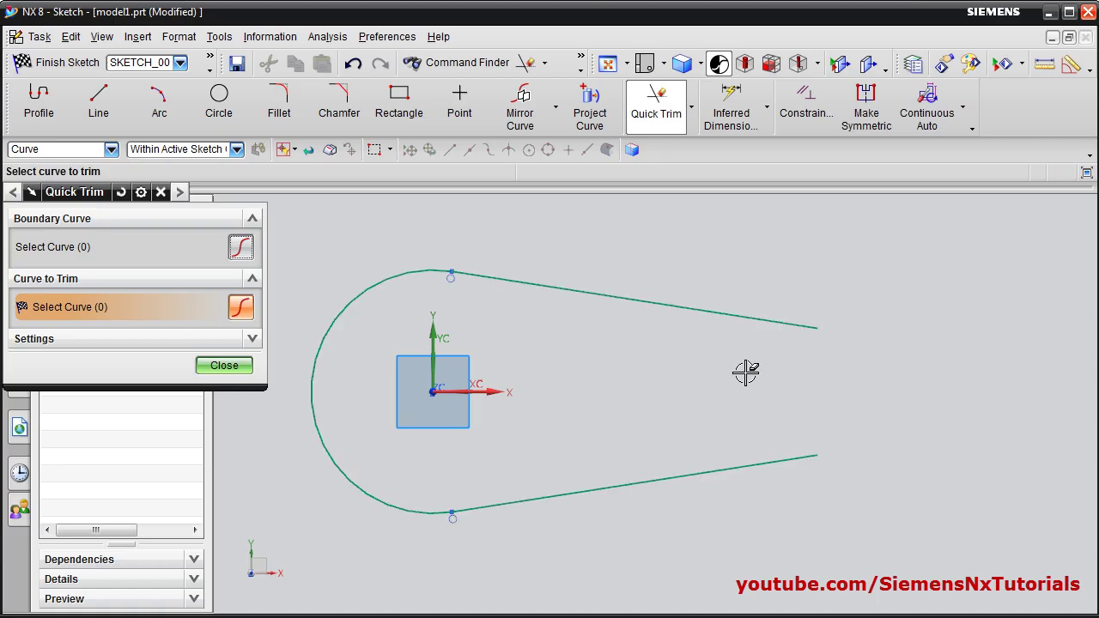
key("ctrl+z")
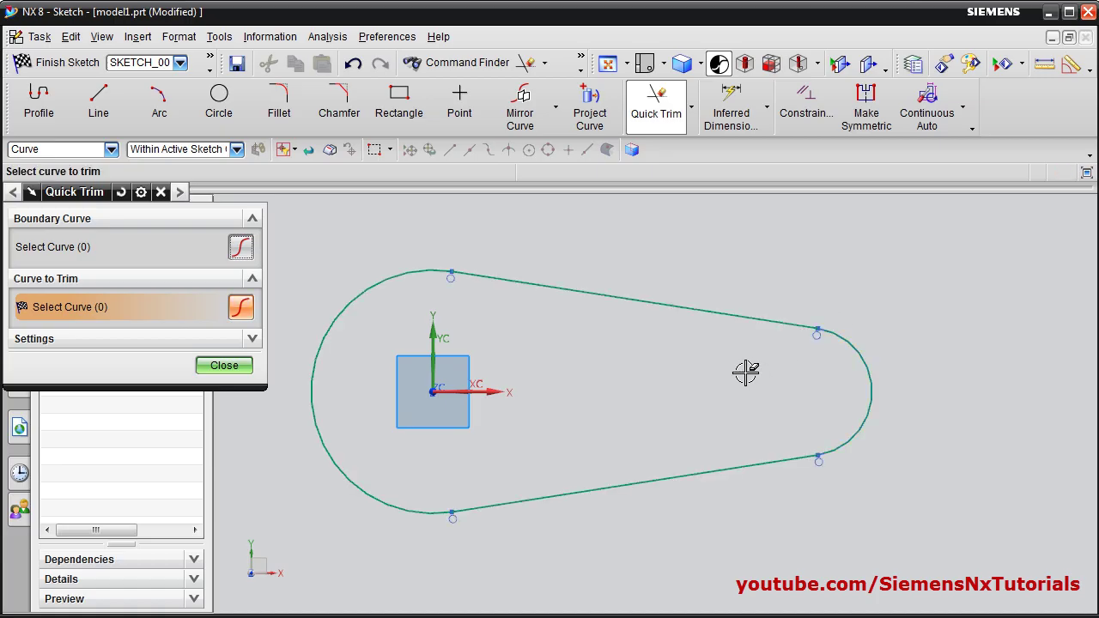
- Draw two separate vertical lines inside the outline and a short horizontal line along the X axis between them, touching nothing
left_click(95, 116)
left_click(497, 317)
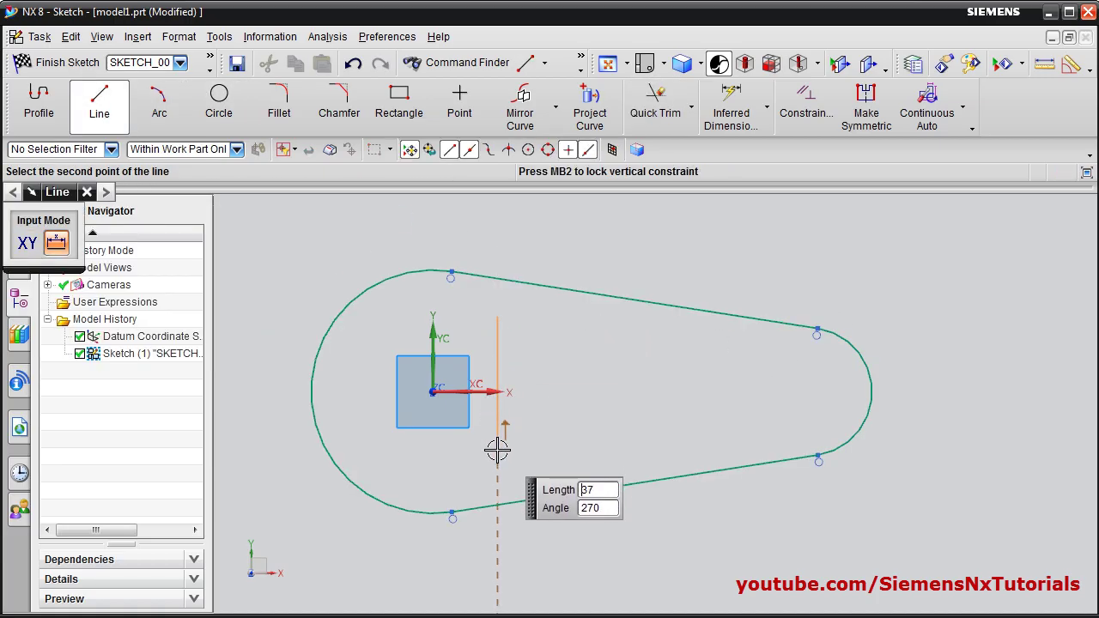
left_click(497, 453)
left_click(655, 332)
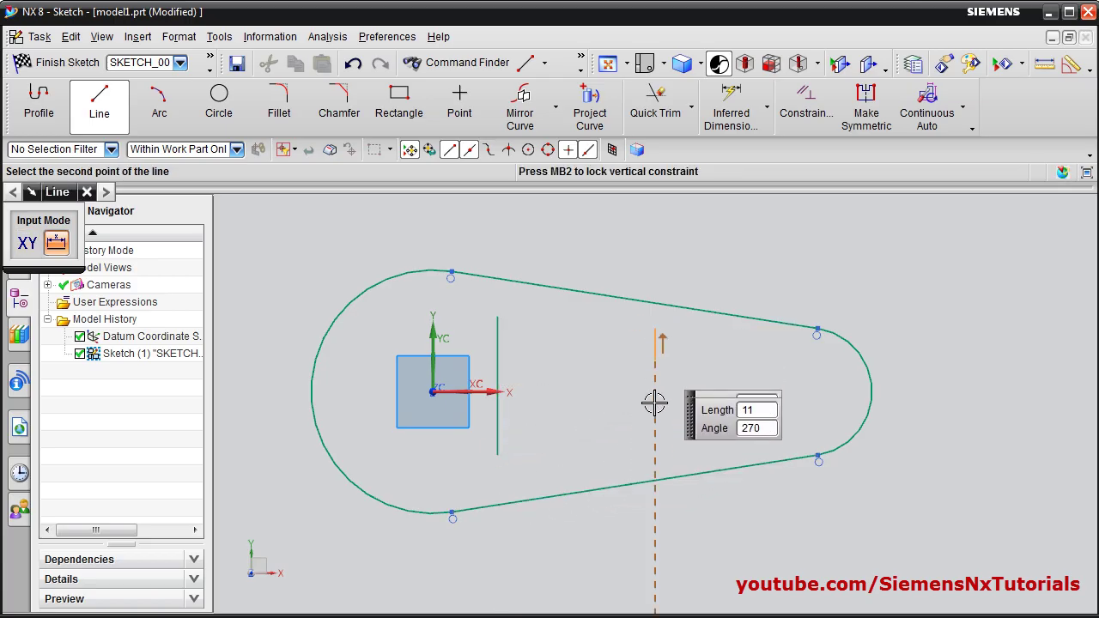
left_click(655, 421)
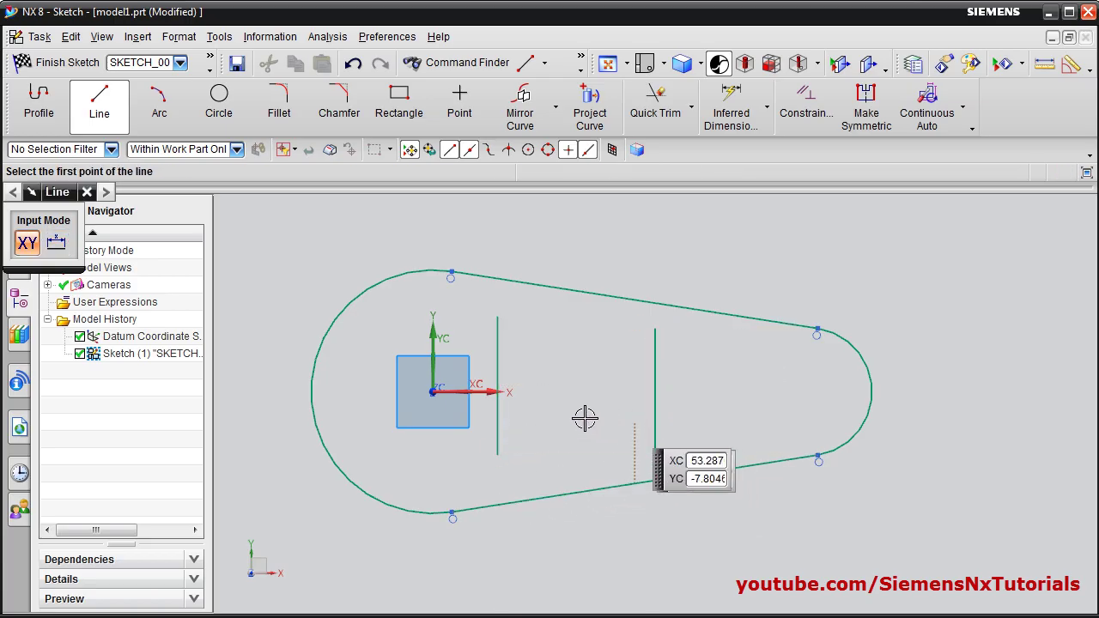
left_click(529, 391)
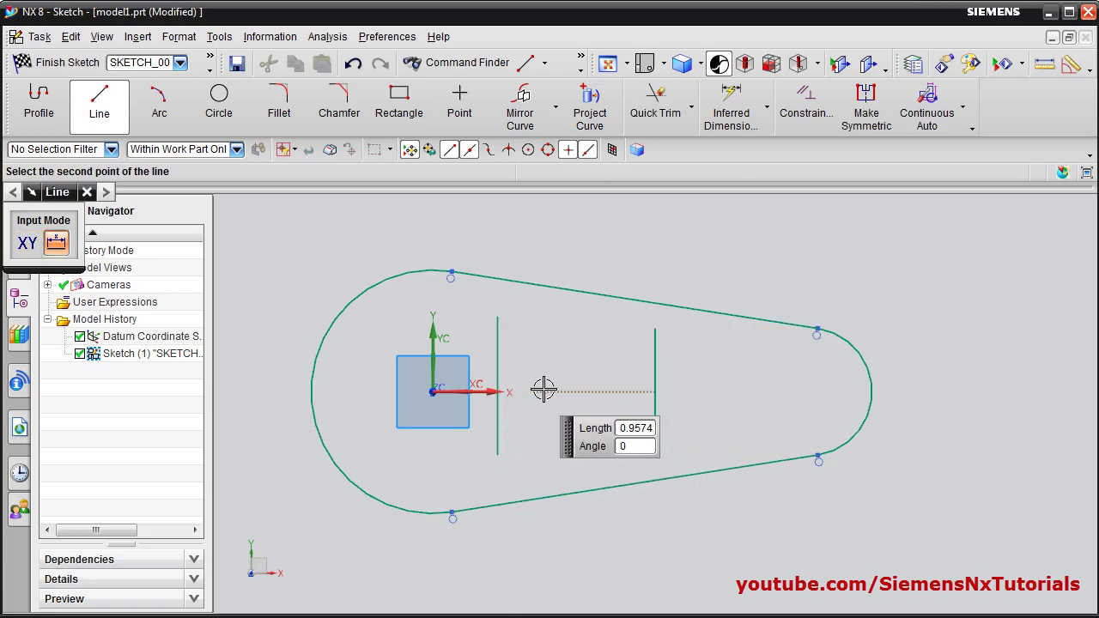
left_click(608, 392)
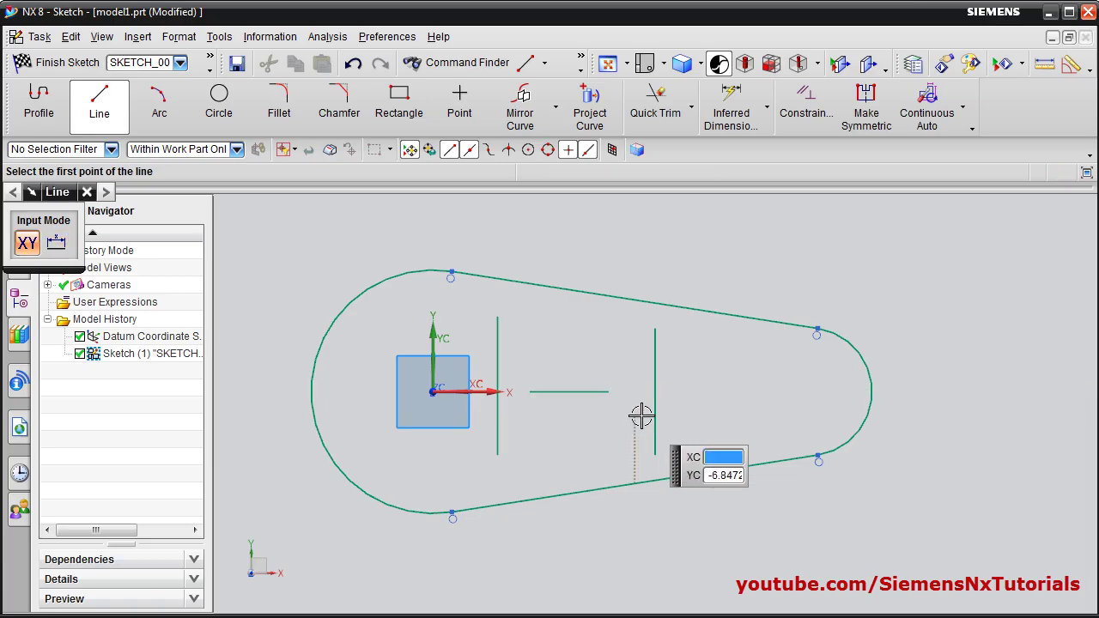
- Quick Extend both vertical lines to the upper and lower tangent lines, and the horizontal line to both vertical lines
left_click(692, 112)
left_click(691, 166)
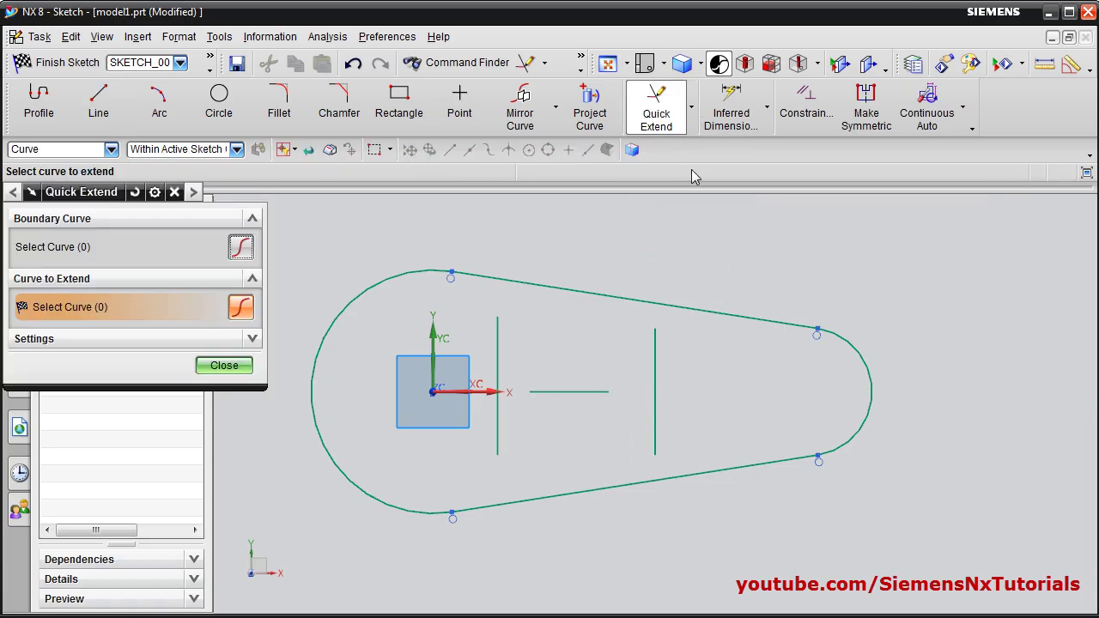
left_click(659, 343)
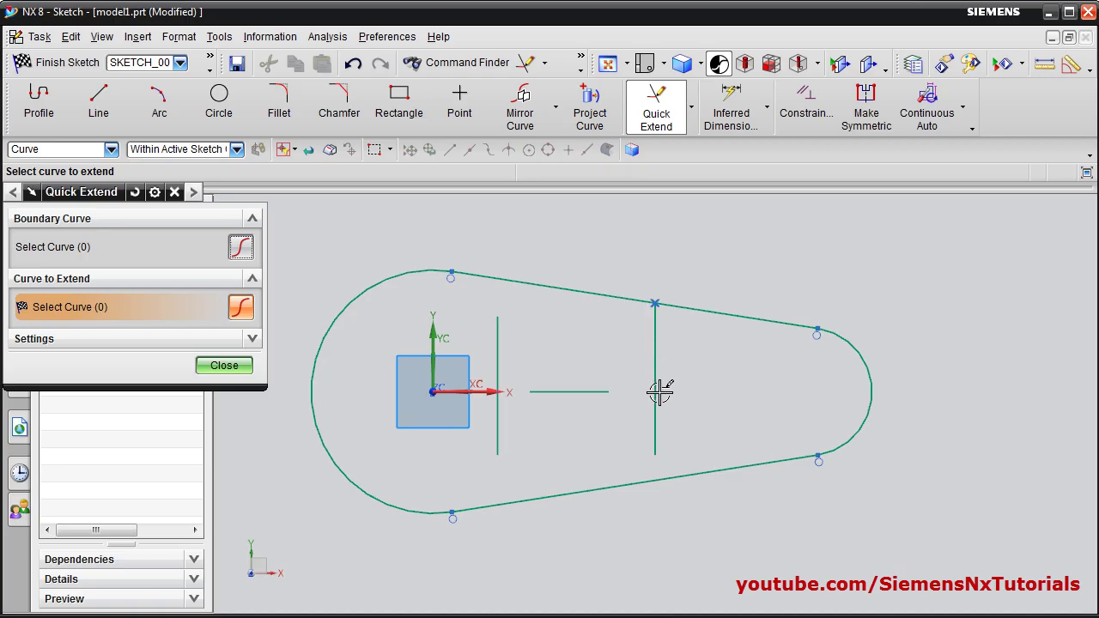
left_click(654, 453)
left_click(500, 441)
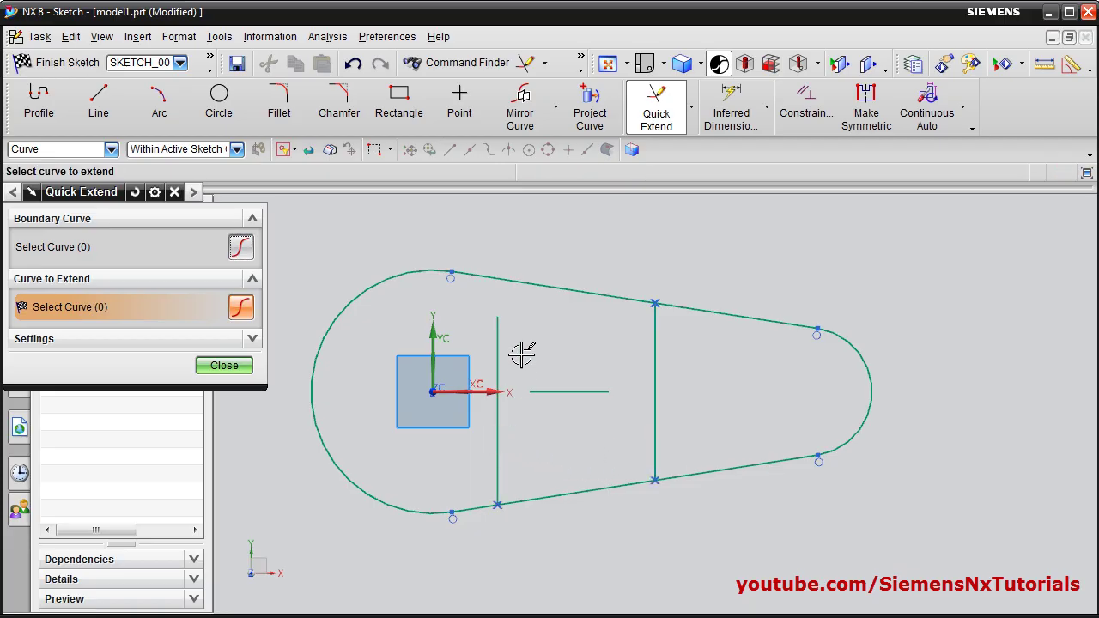
left_click(498, 322)
left_click(542, 391)
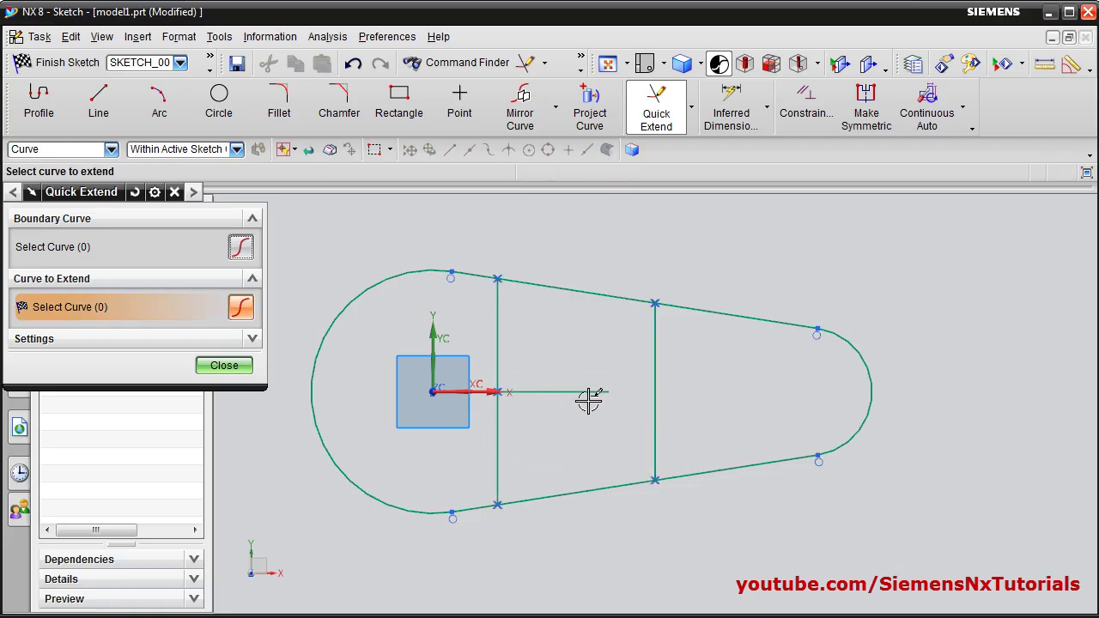
left_click(592, 392)
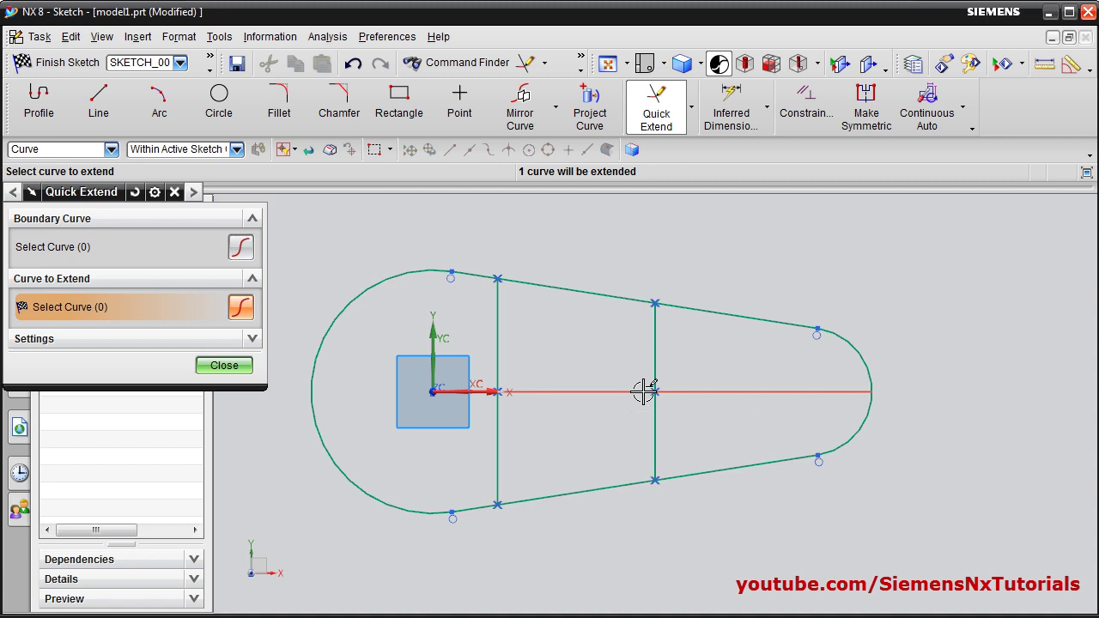
- Quick Extend the horizontal line to the right end arc, and Make Corner between it and the lower half of the right vertical line
left_click(642, 391)
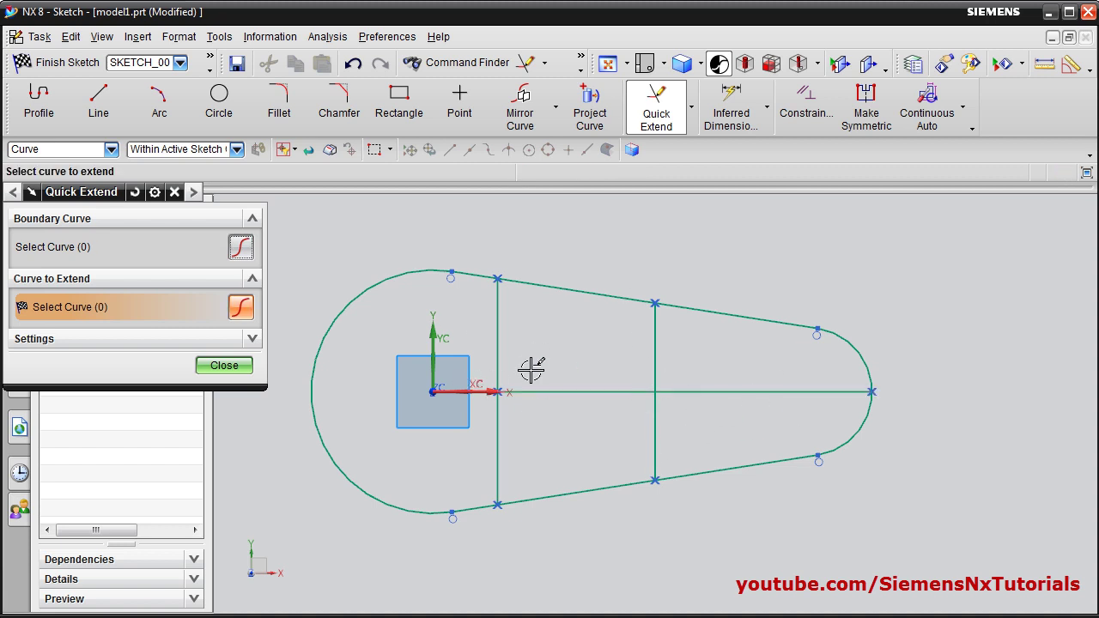
left_click(691, 108)
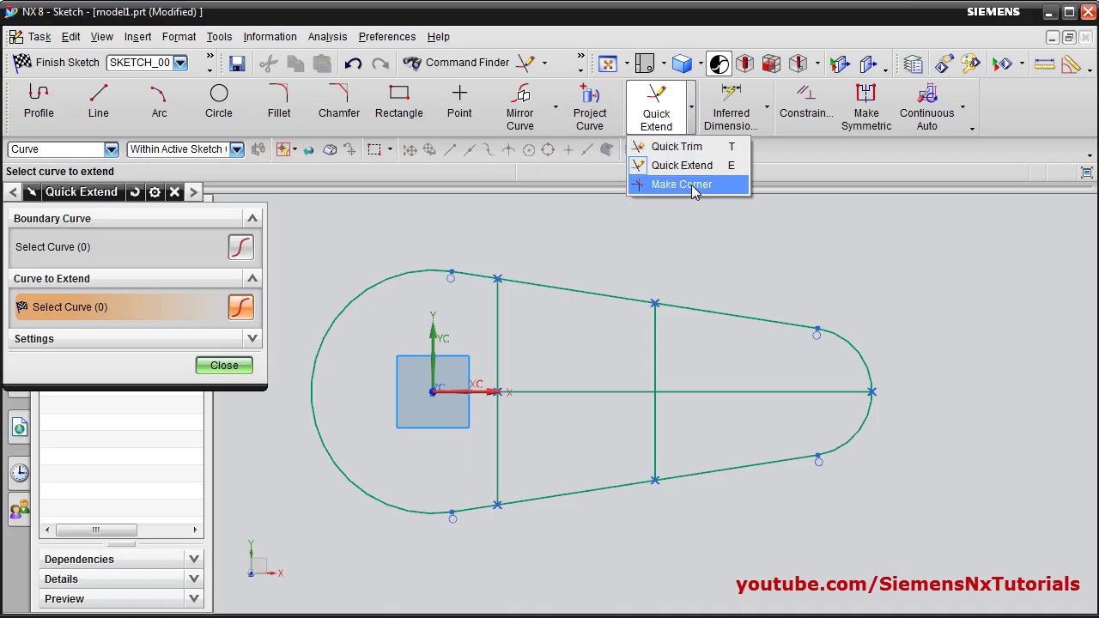
left_click(647, 187)
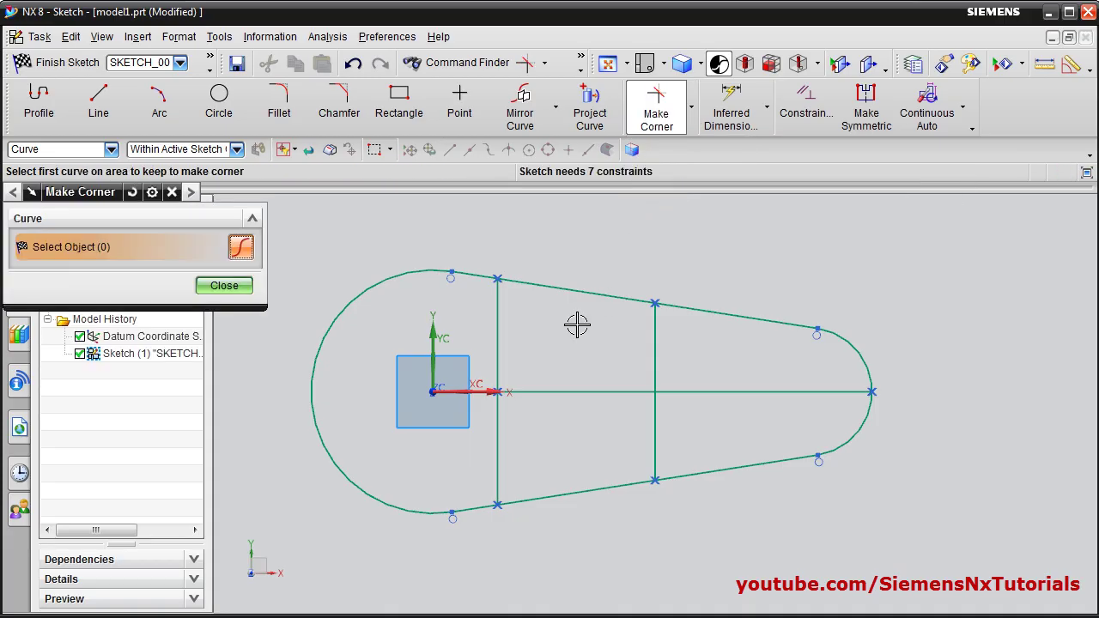
left_click(607, 392)
left_click(654, 422)
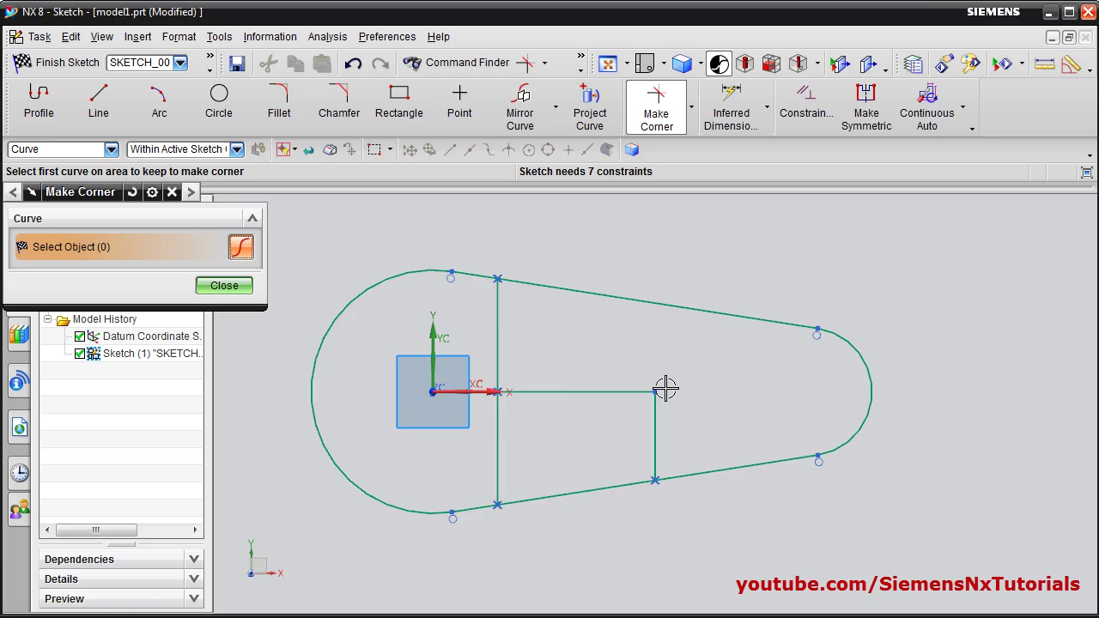
- Make corners joining the upper tangent line to the left vertical line and to the right vertical line
left_click(501, 319)
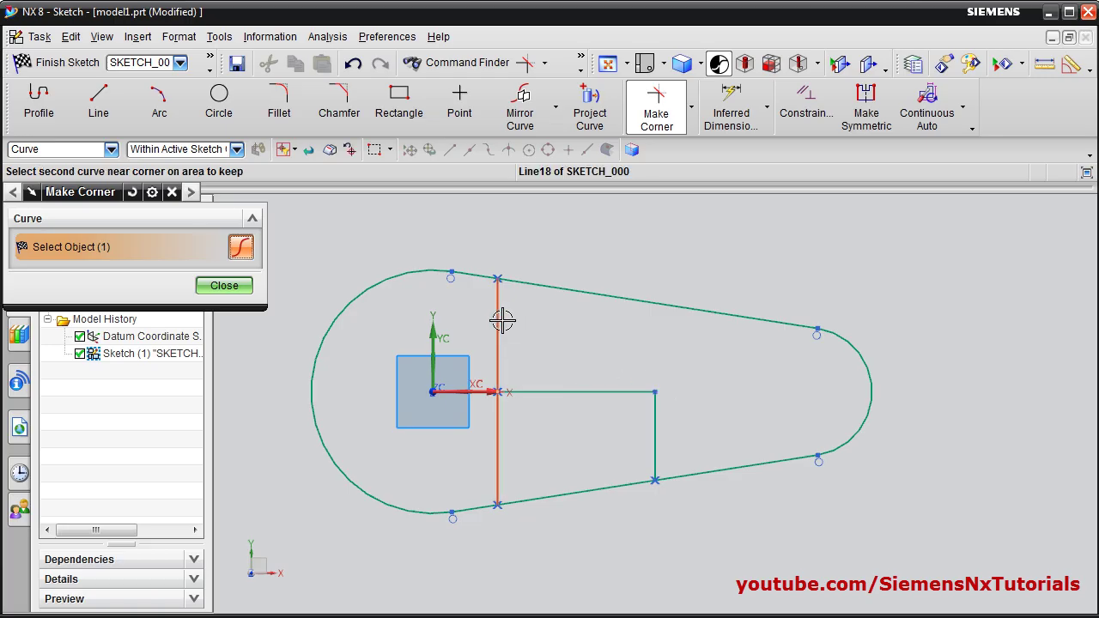
left_click(542, 290)
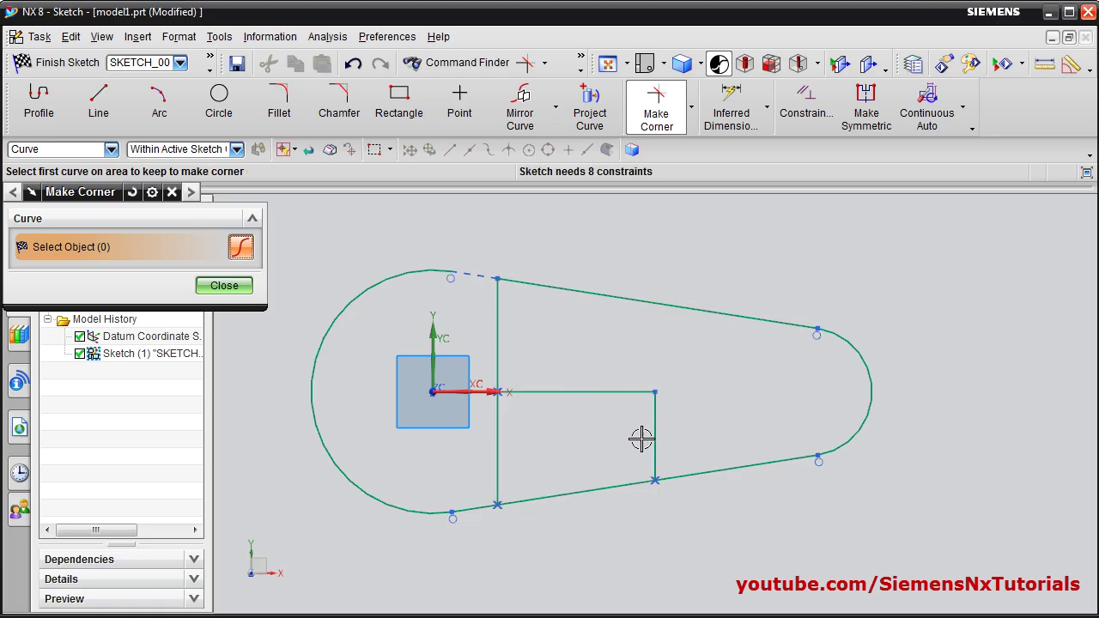
left_click(555, 287)
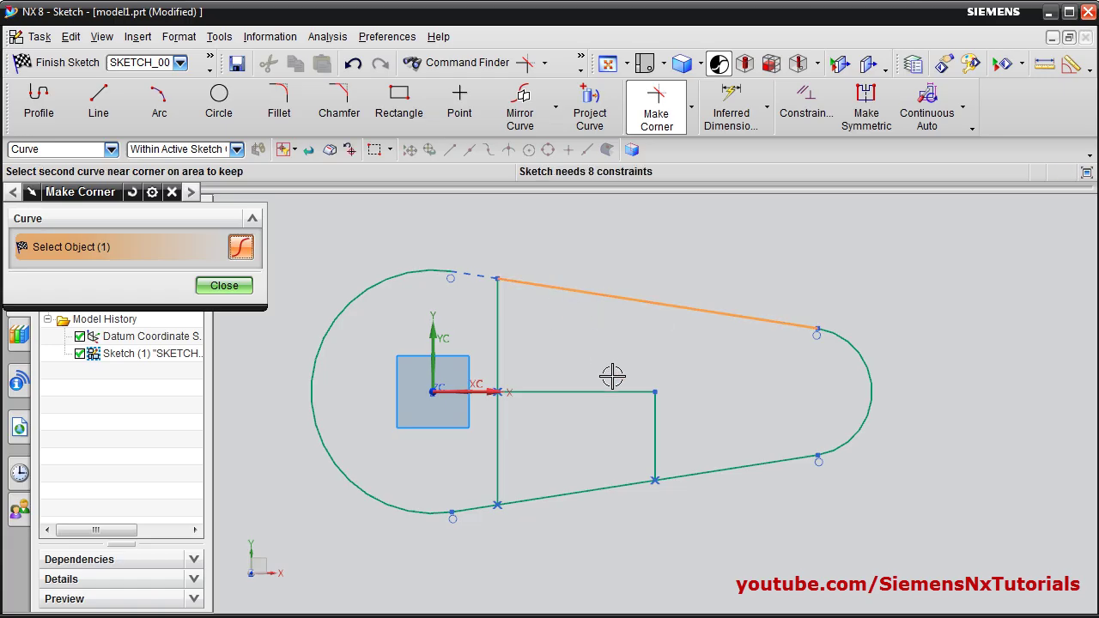
left_click(654, 422)
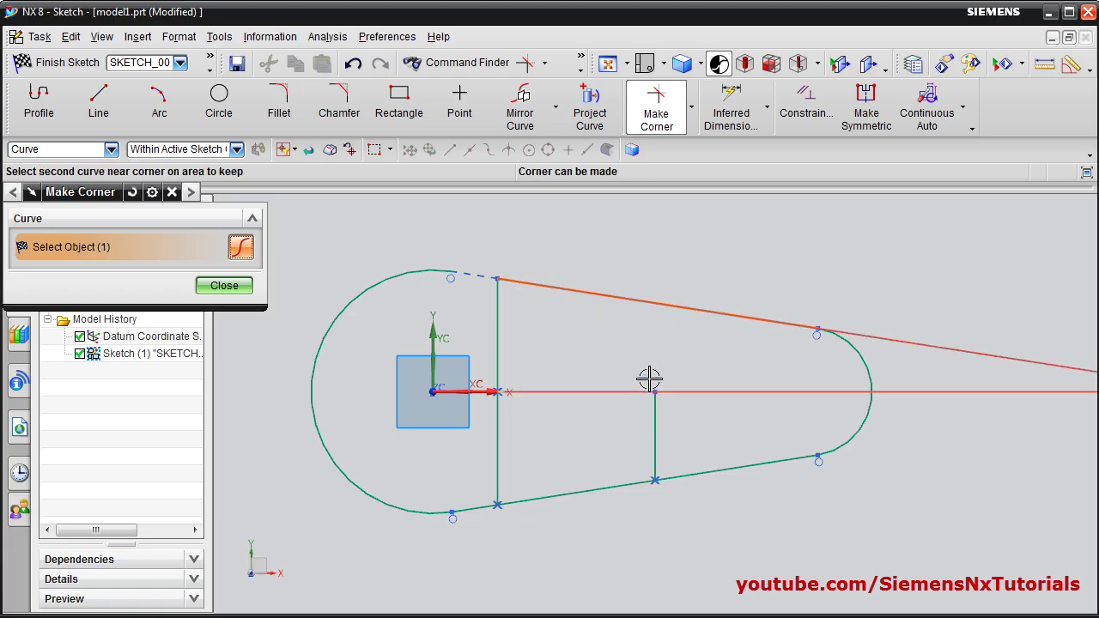
left_click(654, 421)
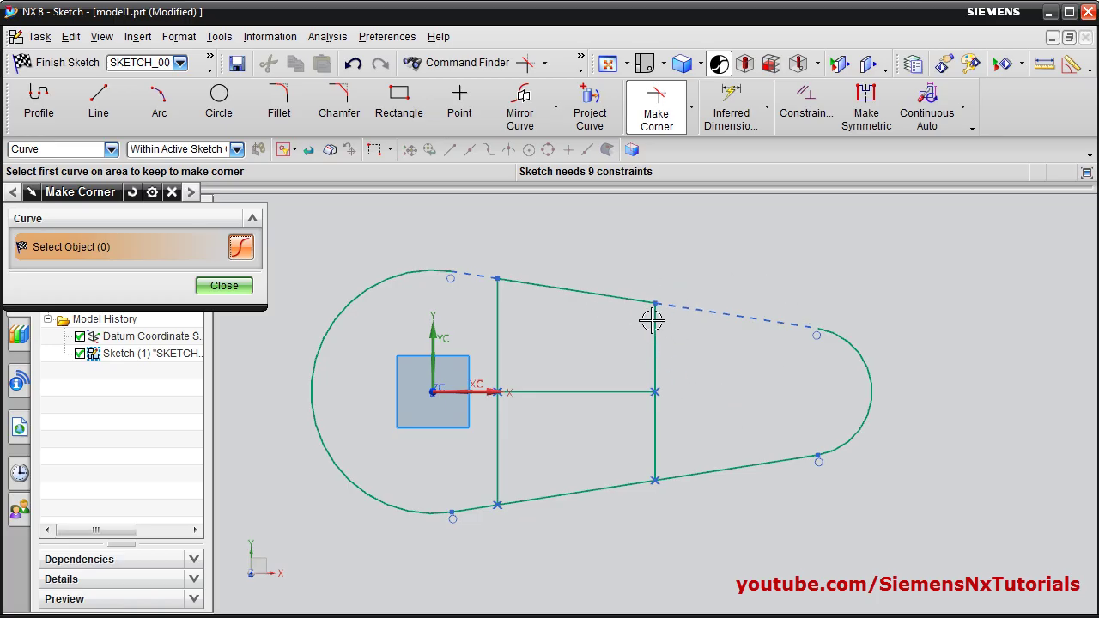
left_click(692, 122)
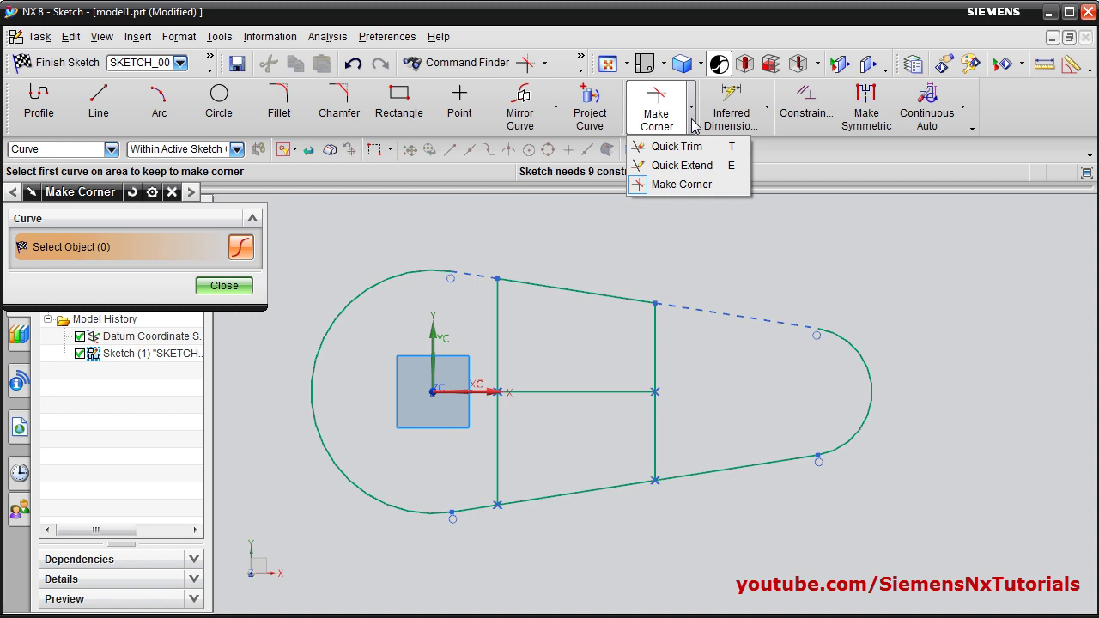
left_click(712, 128)
left_click(927, 186)
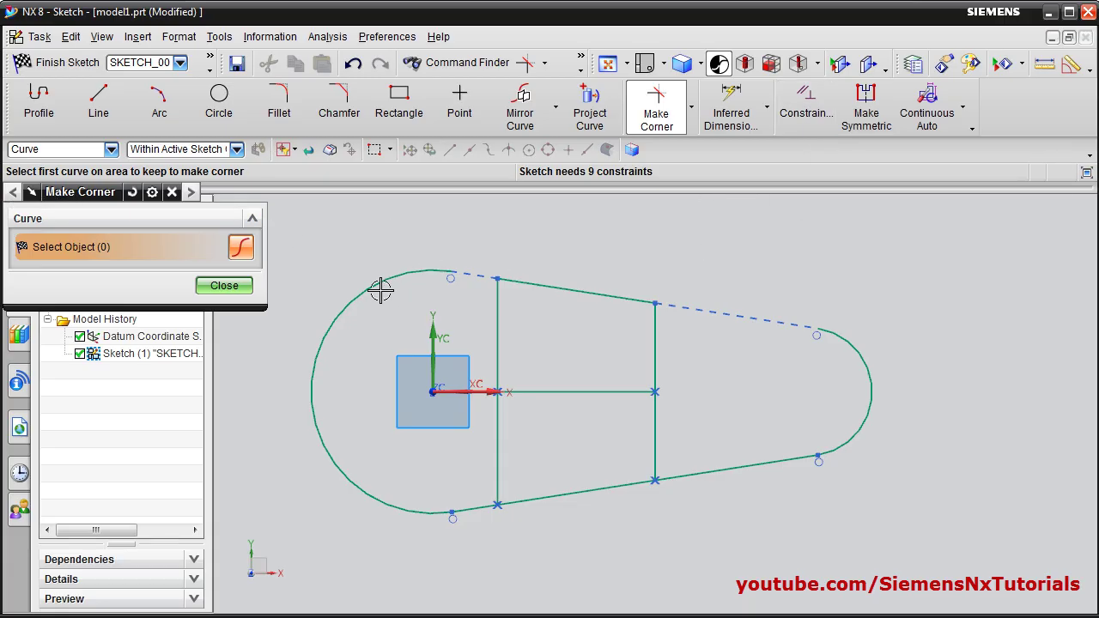
- Exit Make Corner and delete all curves of the outline from the sketch
key("Escape")
mouse_move(284, 227)
left_mouse_down()
mouse_move(613, 383)
mouse_move(902, 490)
mouse_move(918, 539)
left_mouse_up()
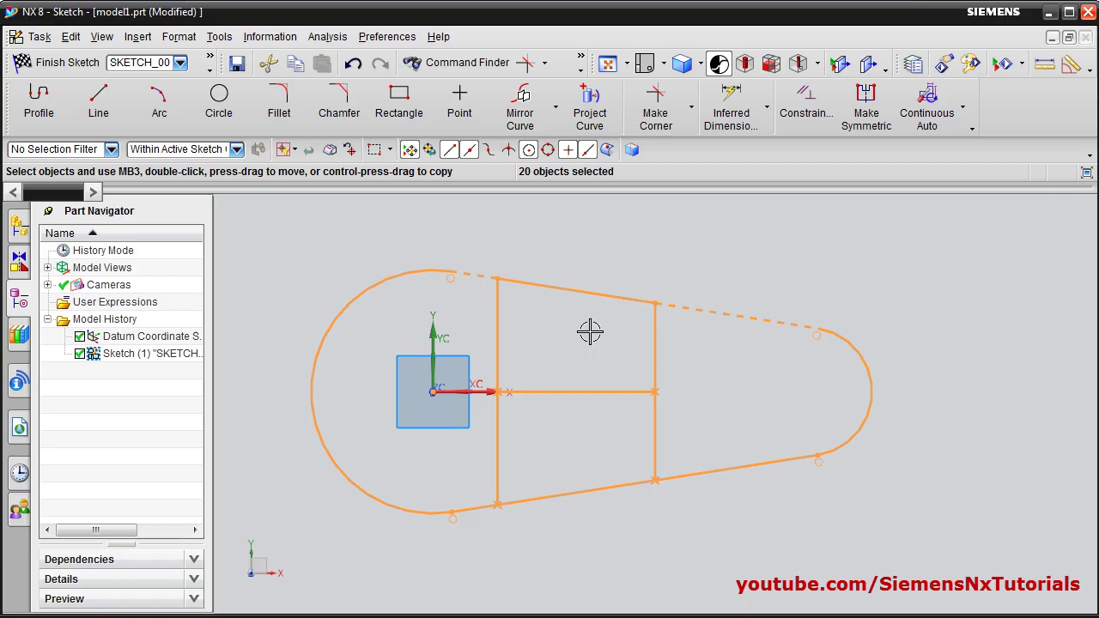
key("Delete")
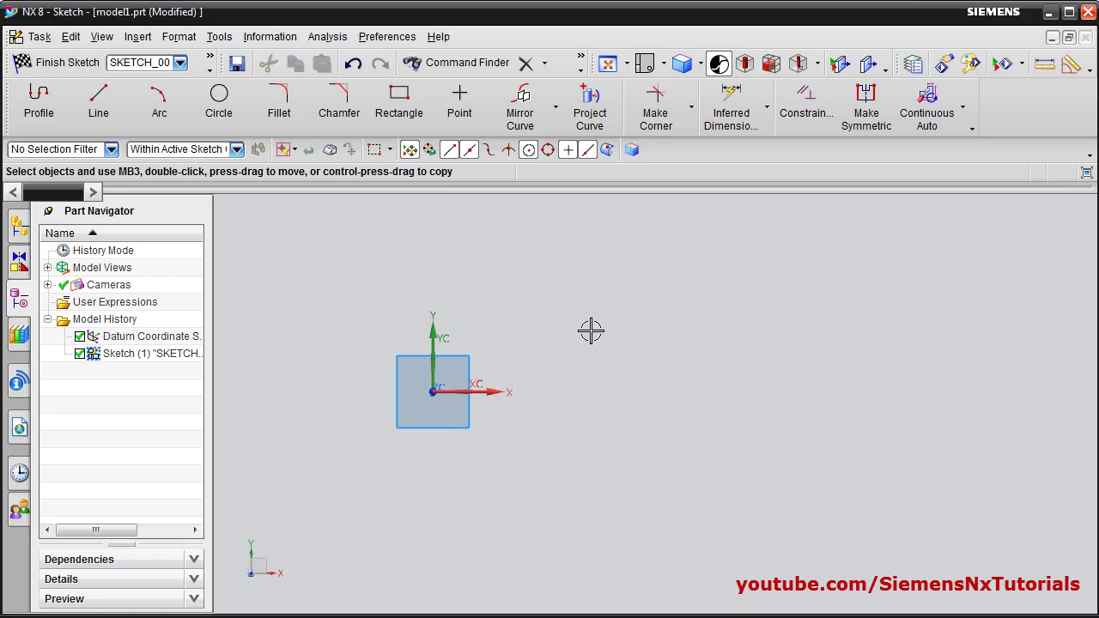
- Draw one slanted line from the sketch origin up into the first quadrant
left_click(101, 107)
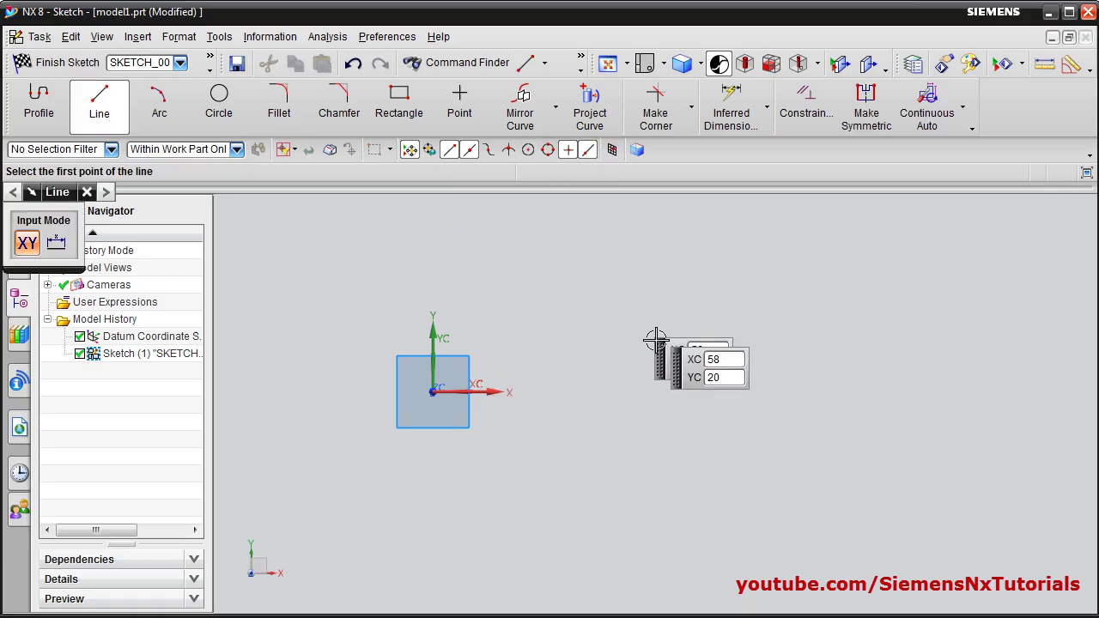
left_click(431, 393)
left_click(698, 227)
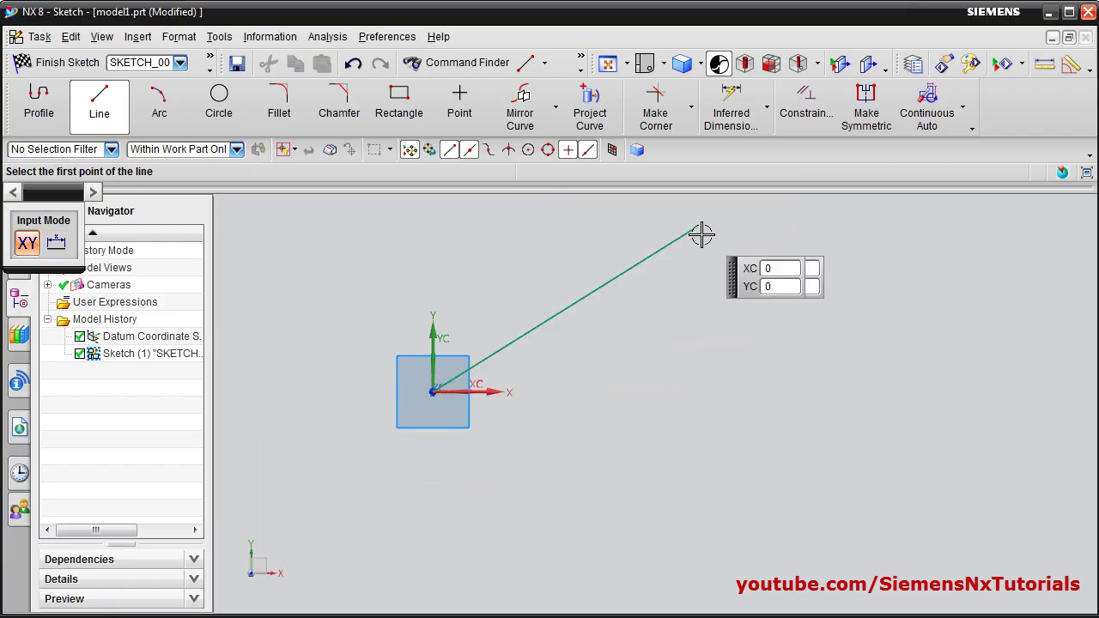
key("Escape")
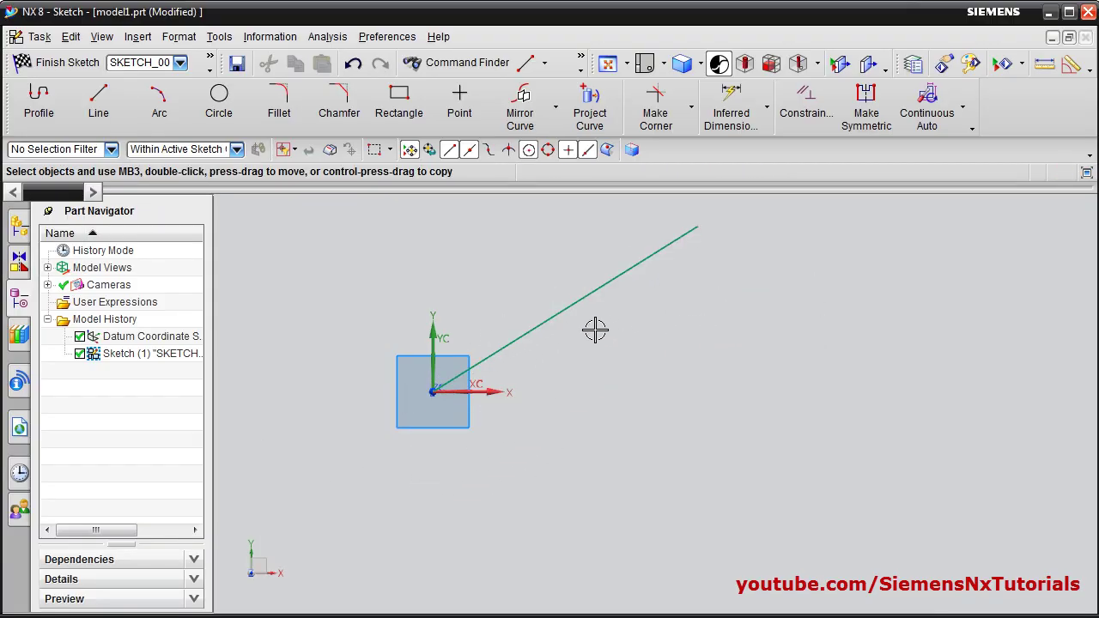
middle_click_drag(594, 329, 596, 472, "shift")
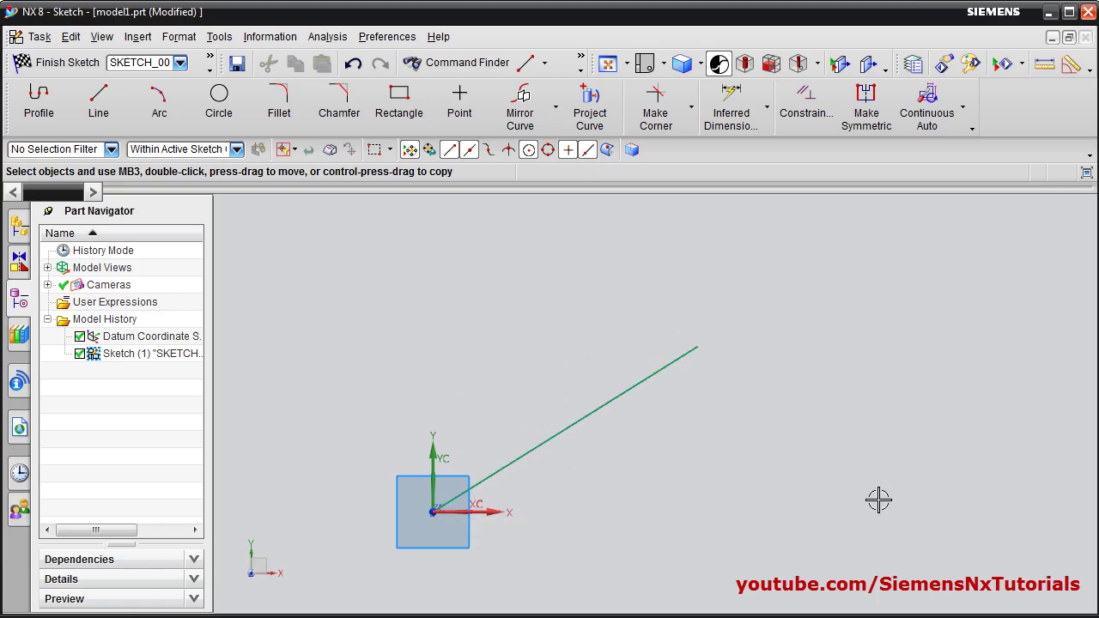
- Try the Horizontal constraint on the slanted line and undo it
left_click(800, 120)
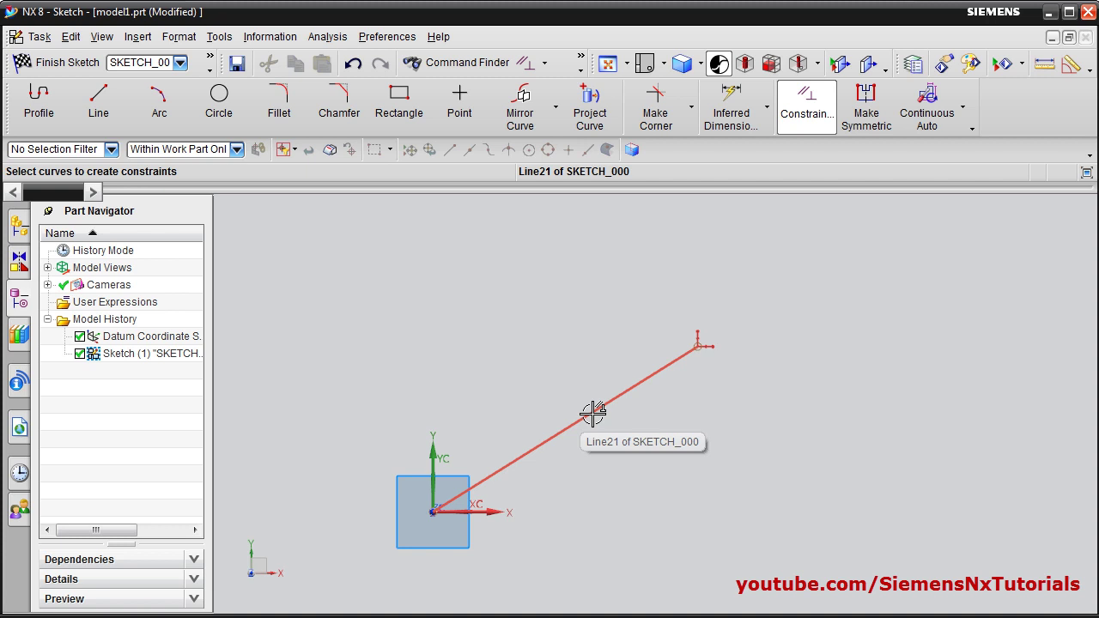
left_click(592, 413)
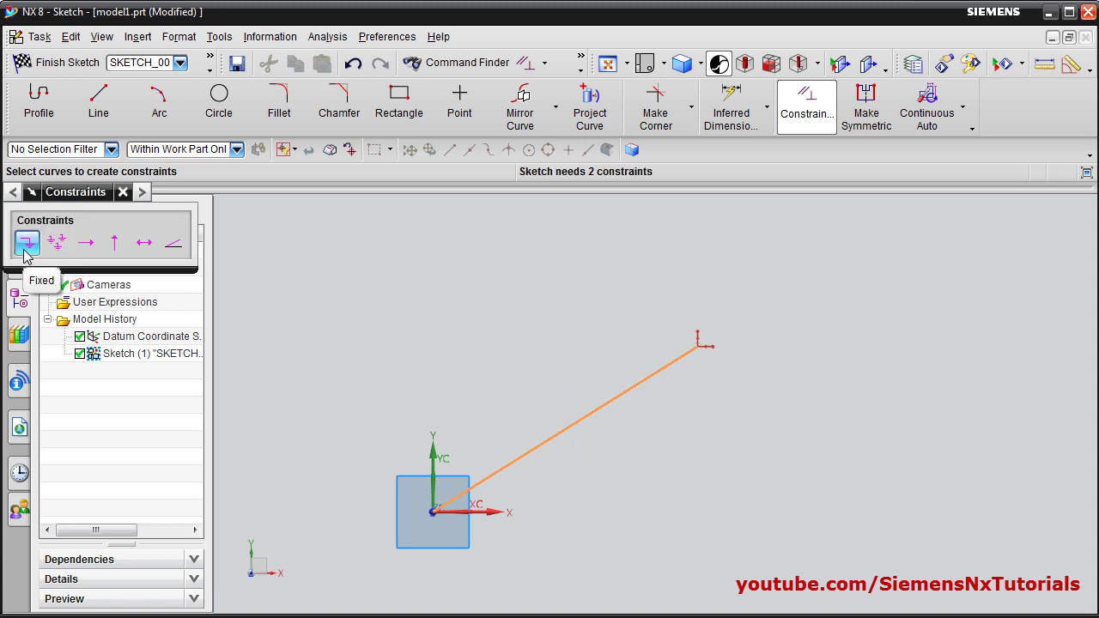
left_click(86, 244)
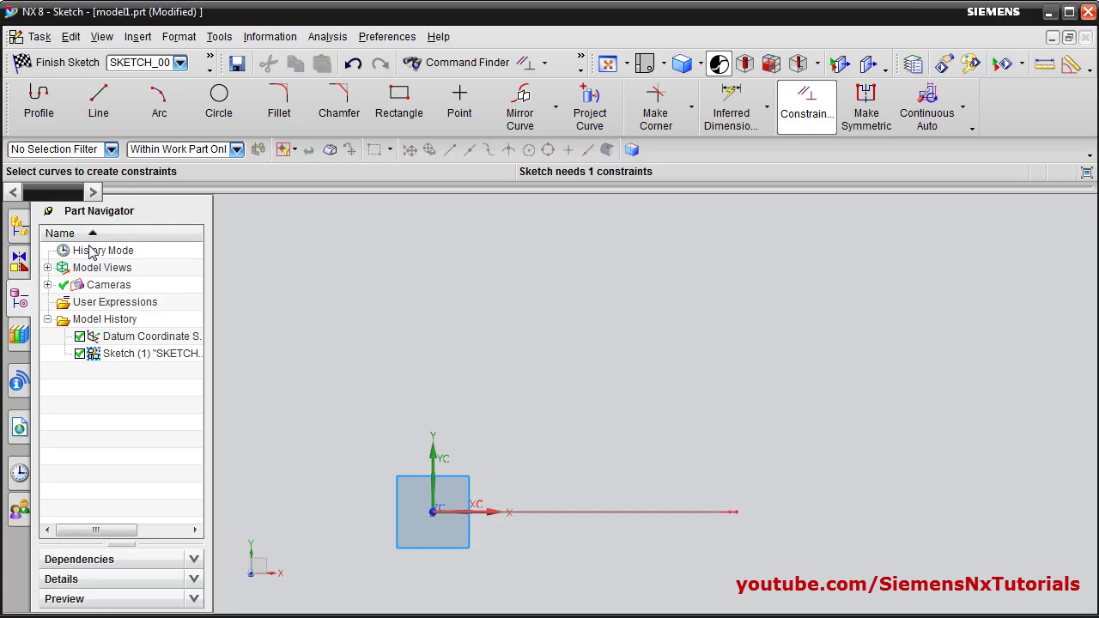
key("ctrl+z")
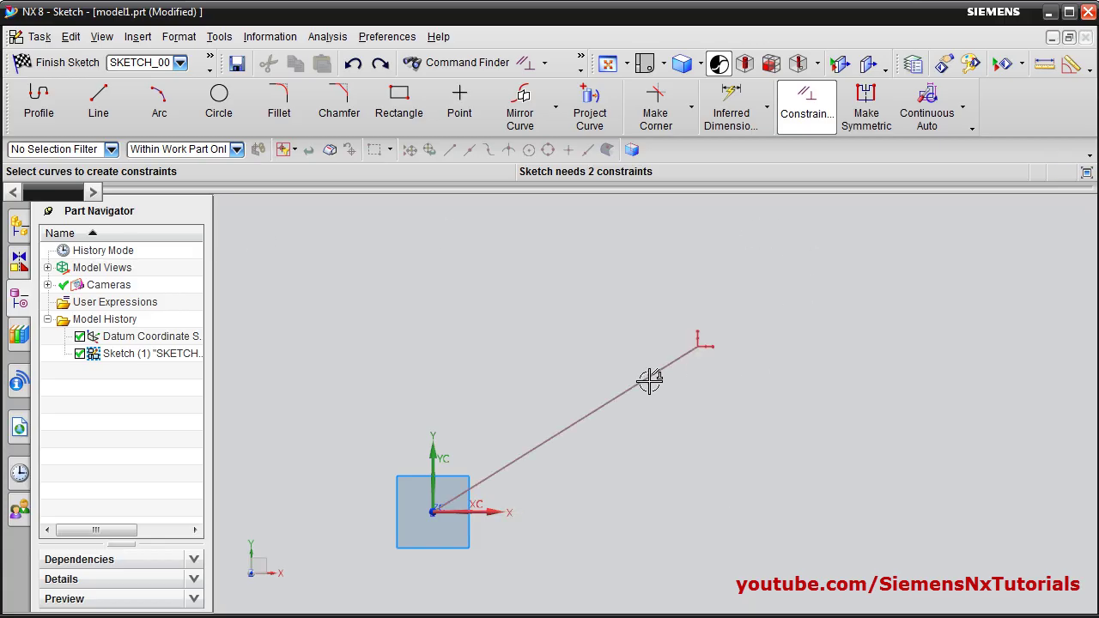
- Try the Vertical constraint on the slanted line, undo it, and leave the Constraints command
left_click(582, 419)
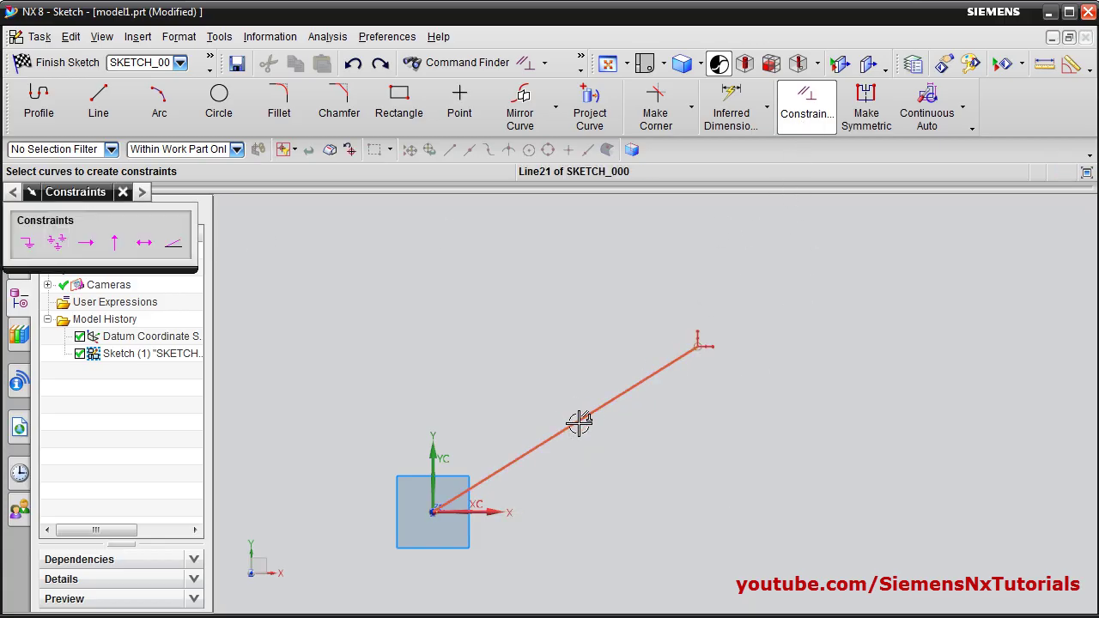
left_click(115, 244)
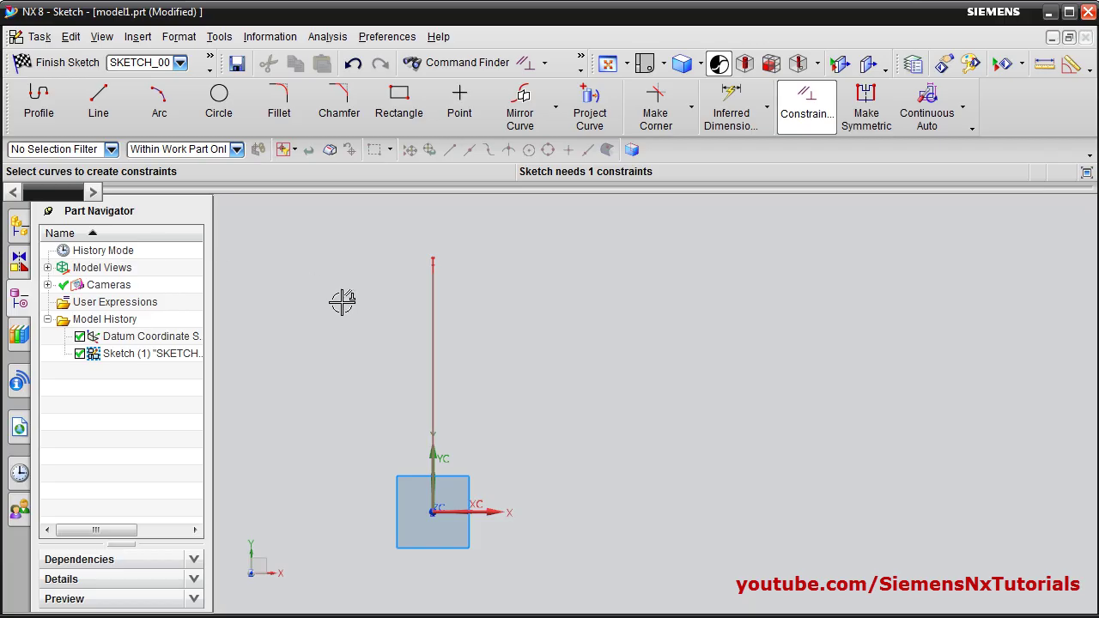
key("ctrl+z")
left_click(619, 397)
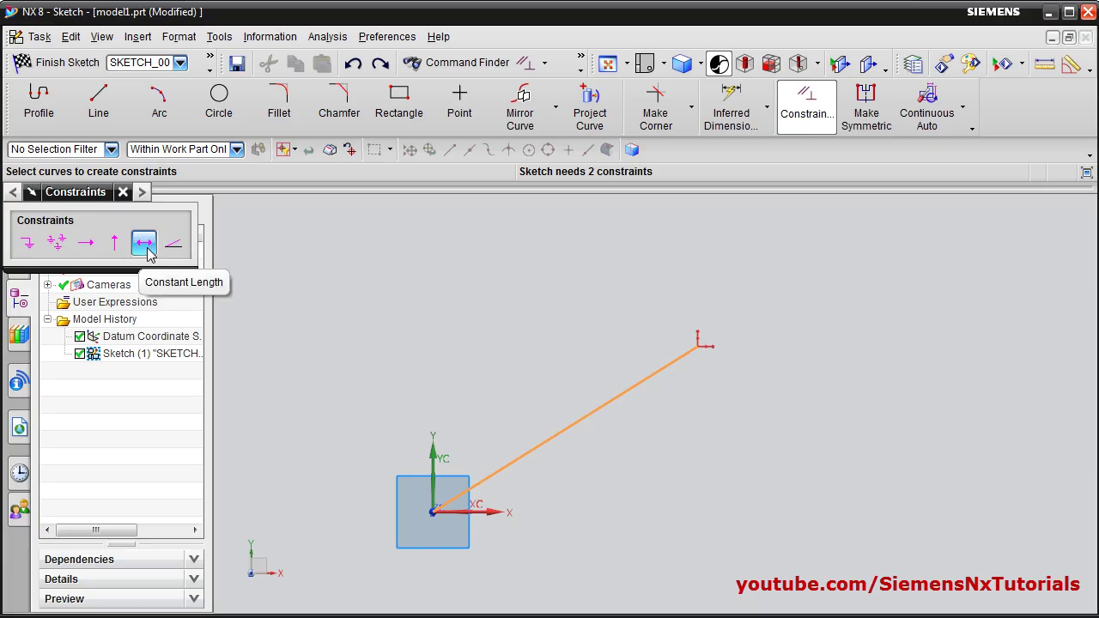
key("Escape")
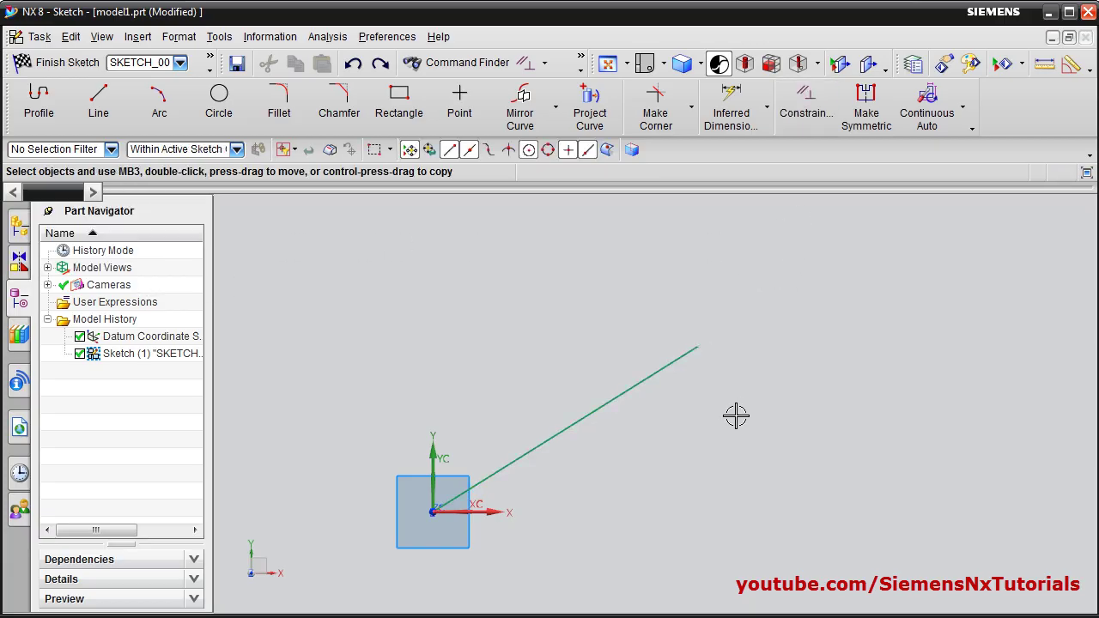
- Draw a second line above the first, about 41 long at an angle of about 296 degrees, touching nothing
left_click(99, 105)
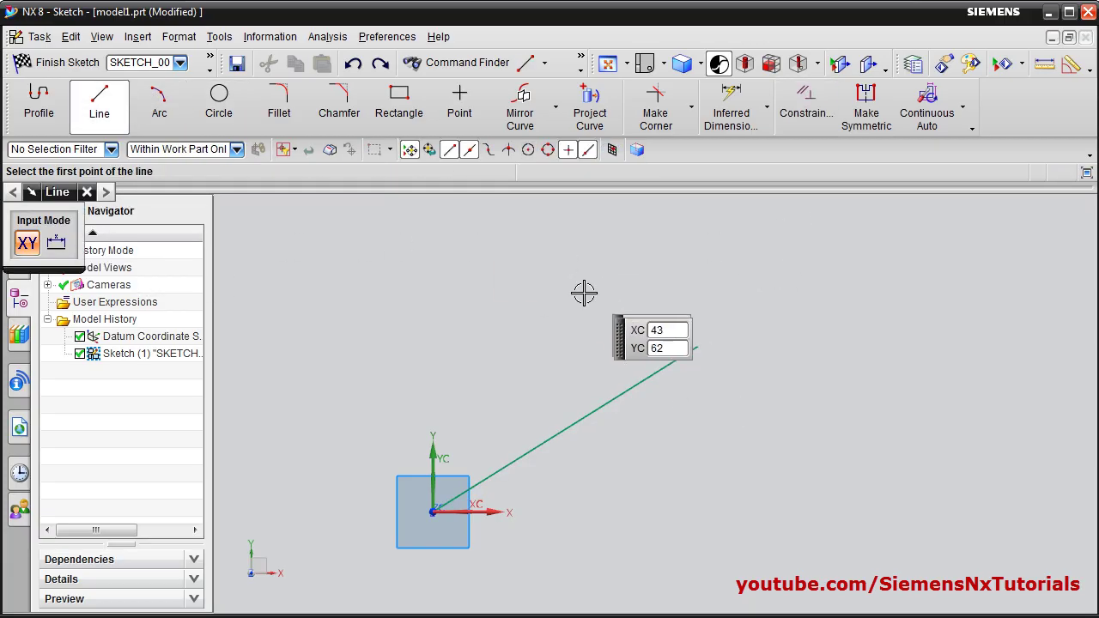
left_click(513, 248)
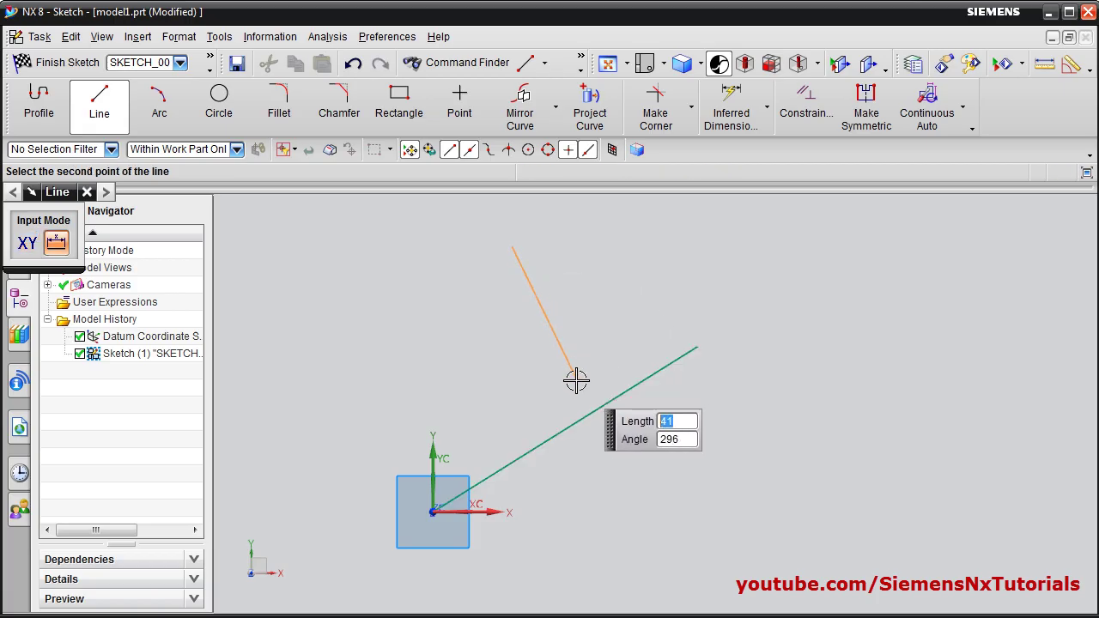
left_click(575, 378)
key("Escape")
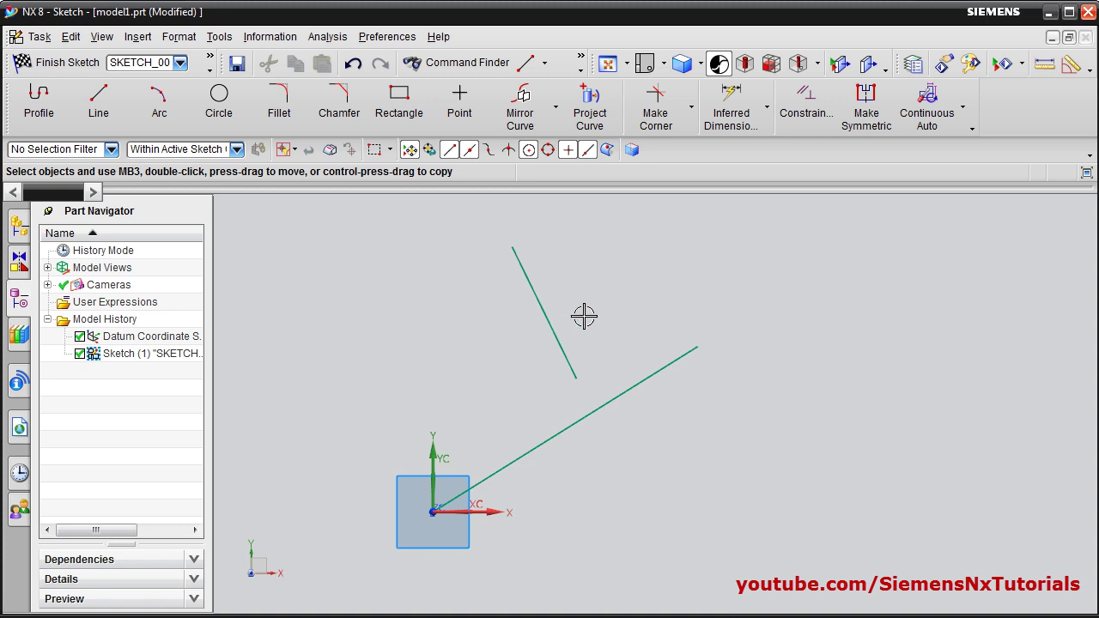
- Try the Perpendicular constraint between the two slanted lines and undo it
left_click(806, 101)
left_click(556, 338)
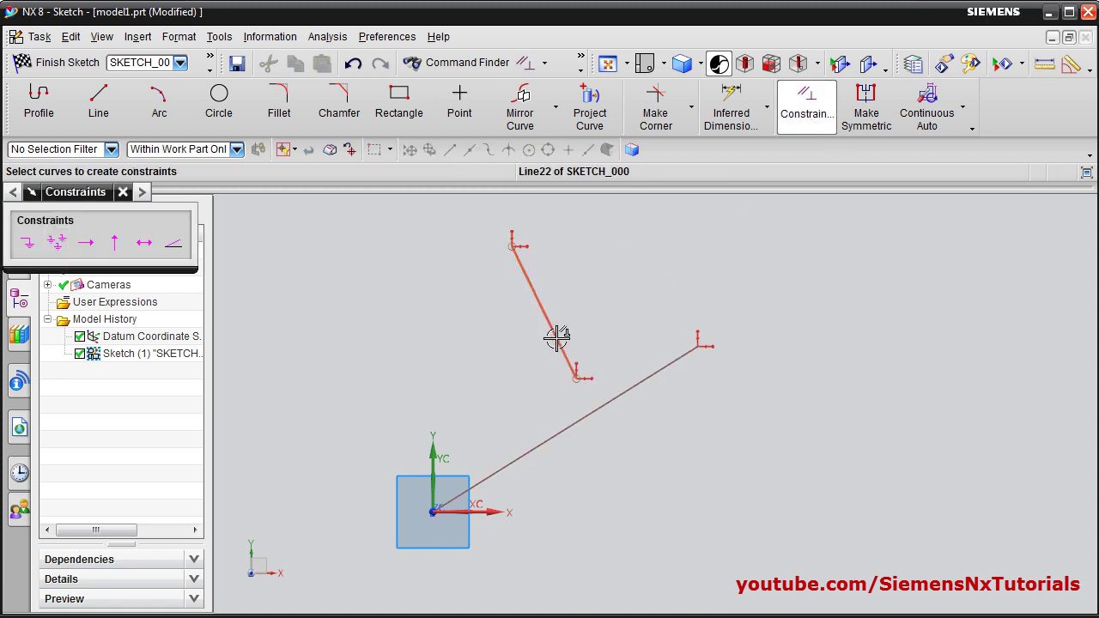
left_click(581, 420)
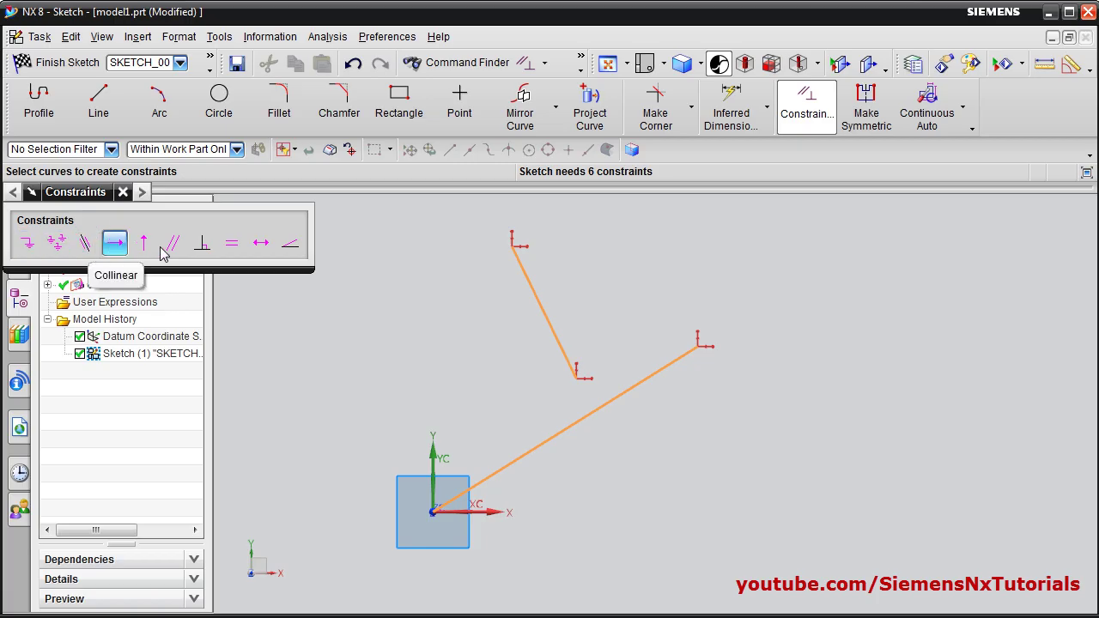
left_click(202, 243)
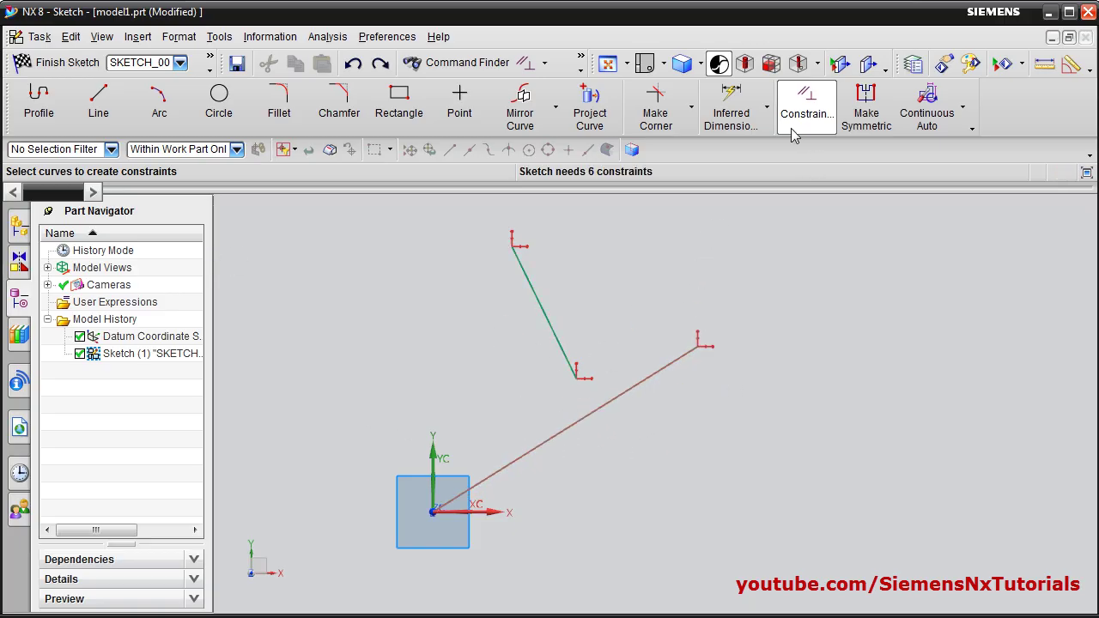
- Try the Equal Length constraint between the upper line and the line from the origin, and undo it
left_click(560, 346)
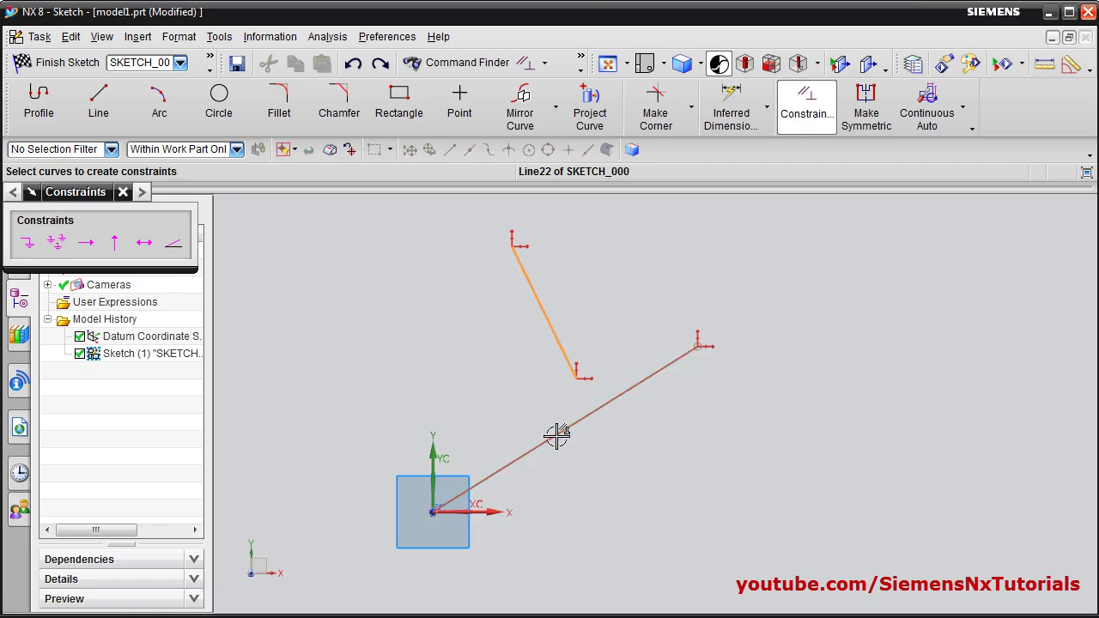
left_click(556, 436)
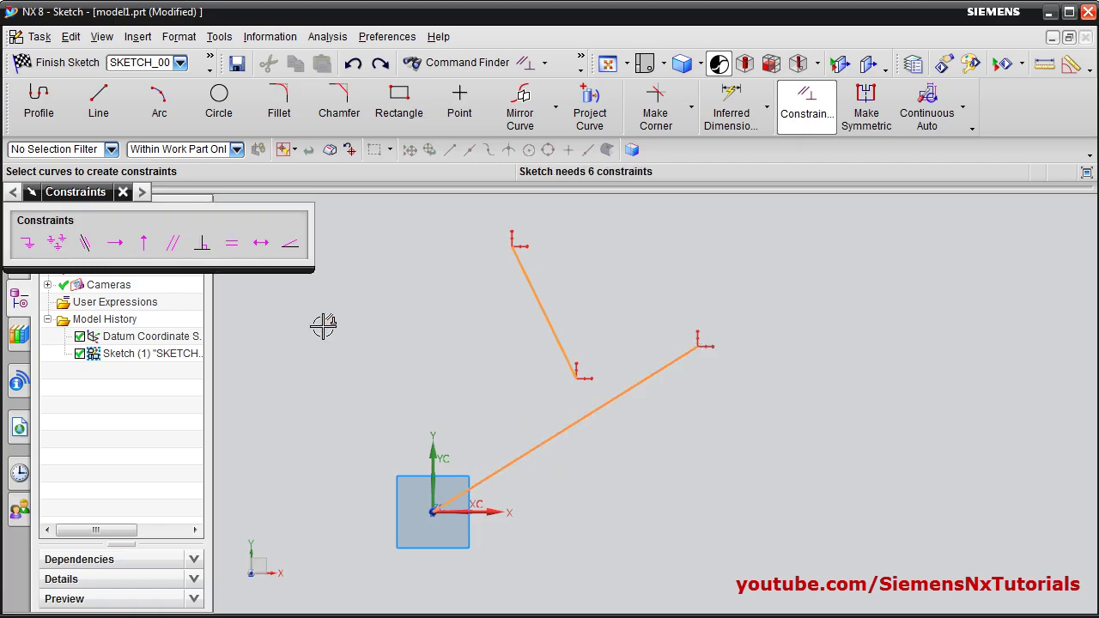
left_click(230, 248)
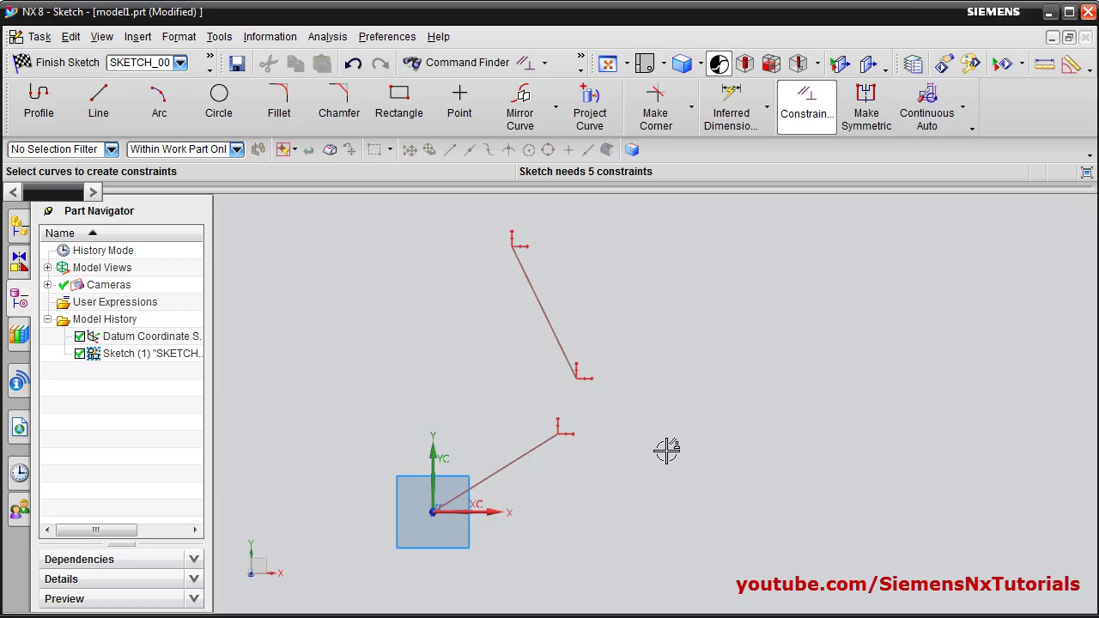
key("ctrl+z")
- Try the Parallel constraint between the upper slanted line and the line from the origin, and undo it
left_click(543, 346)
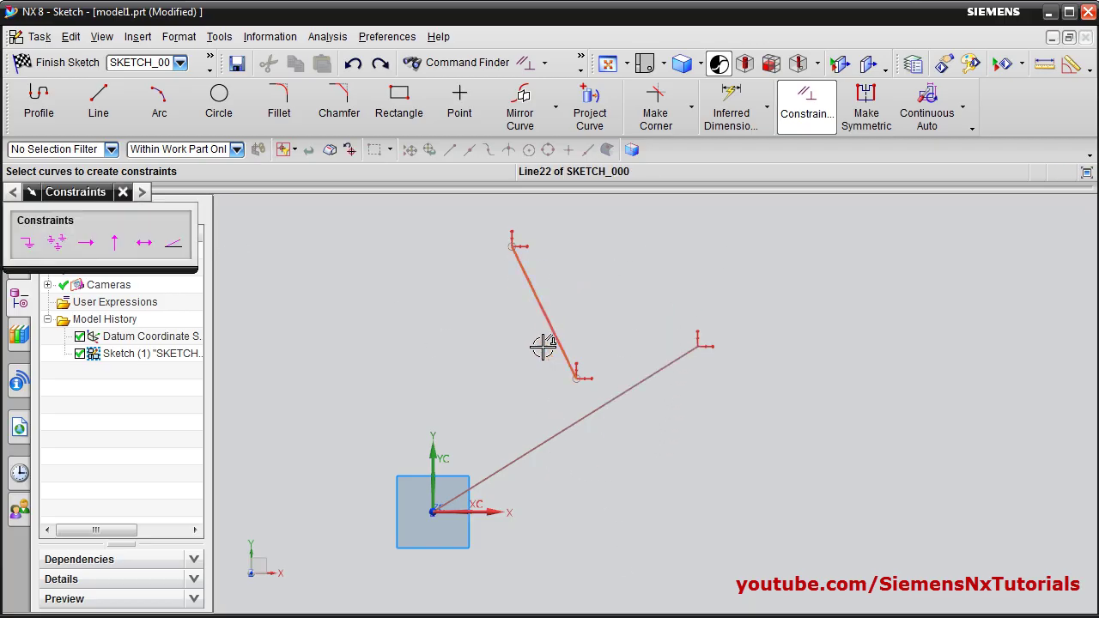
left_click(549, 439)
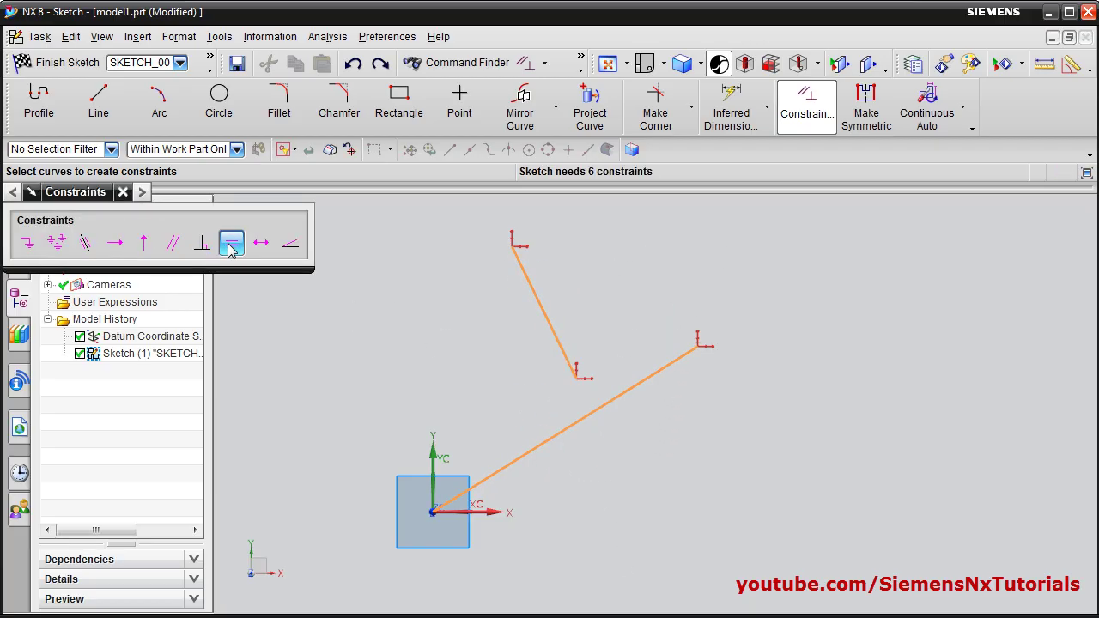
left_click(172, 244)
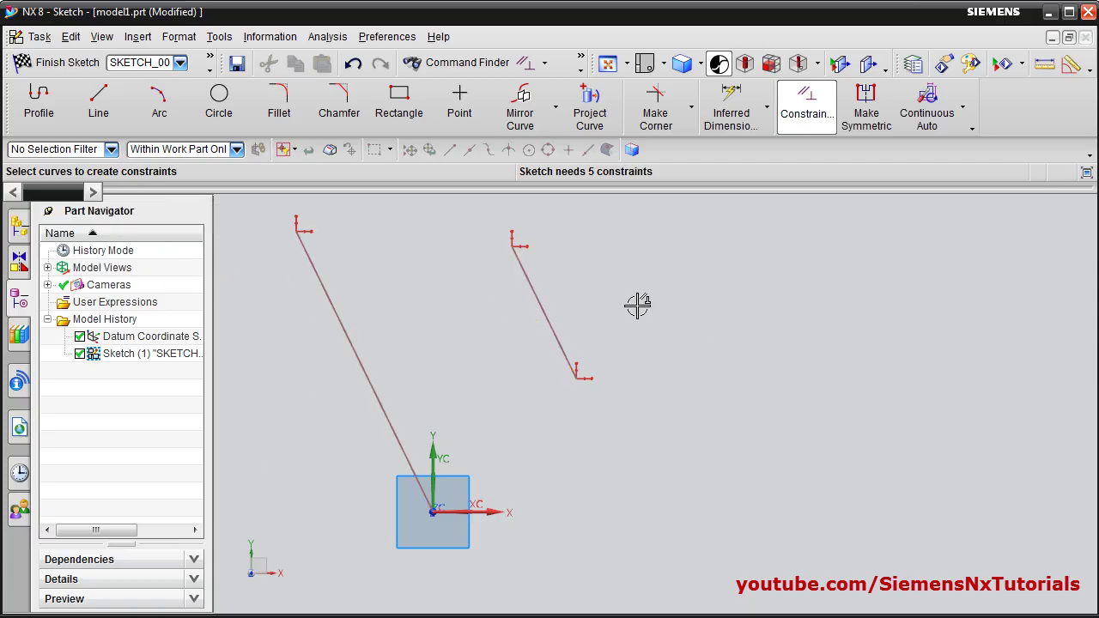
key("ctrl+z")
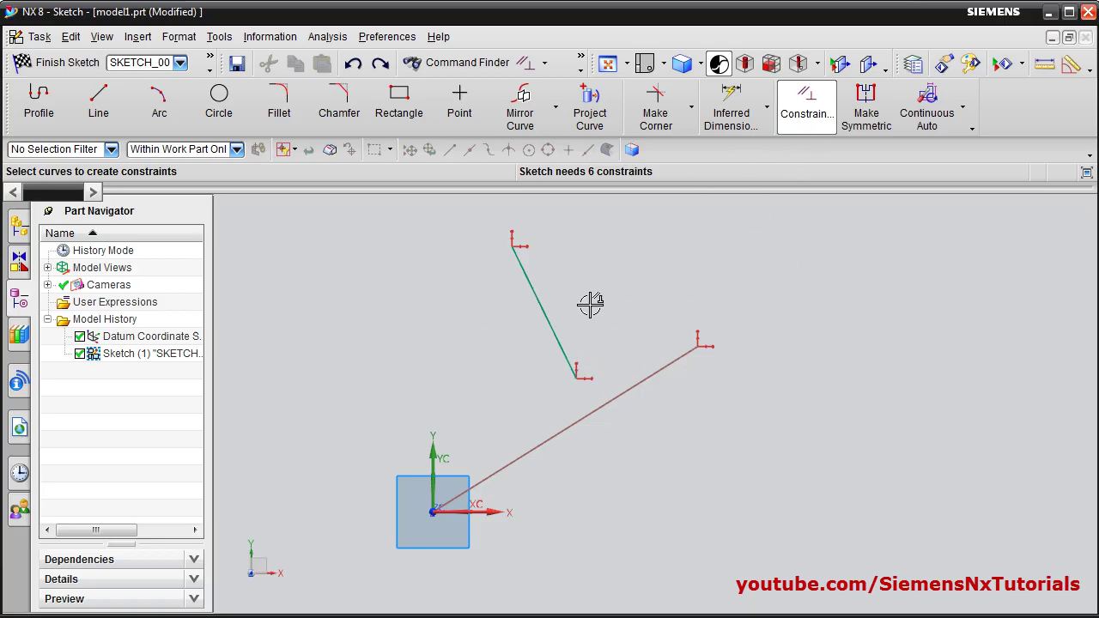
- Try the Collinear constraint between the upper slanted line and the line from the origin, and undo it
left_click(553, 331)
left_click(569, 427)
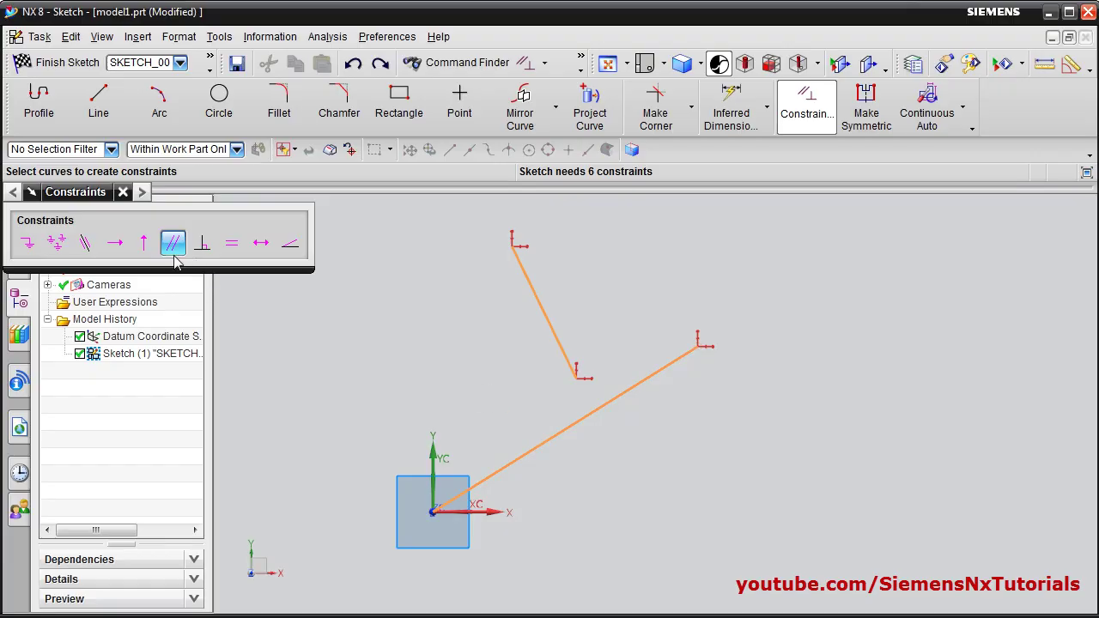
left_click(86, 243)
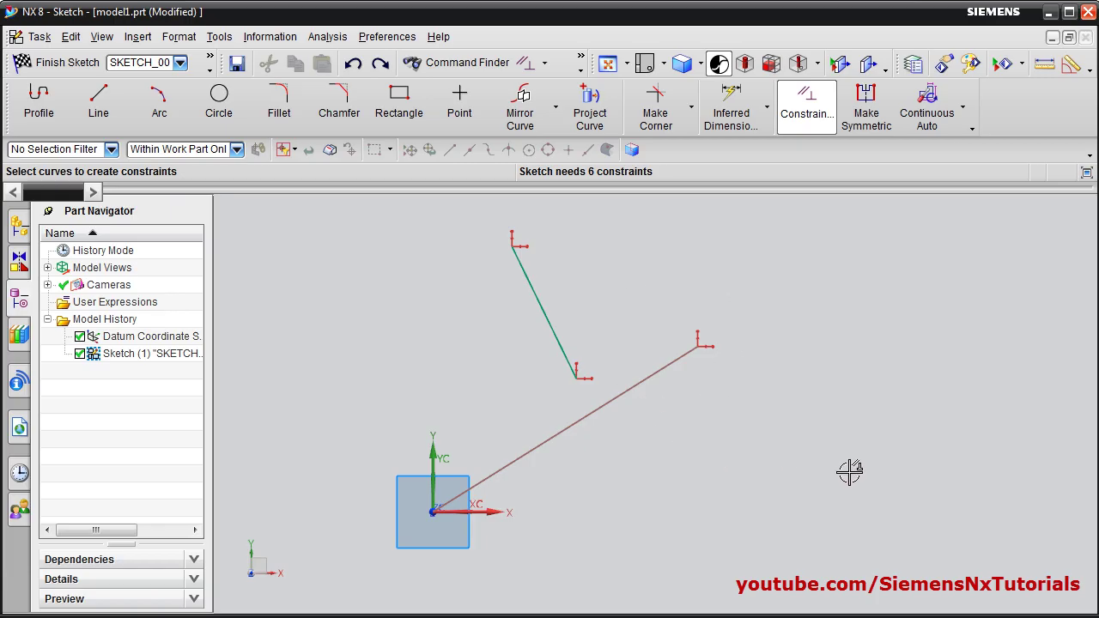
left_click(577, 378)
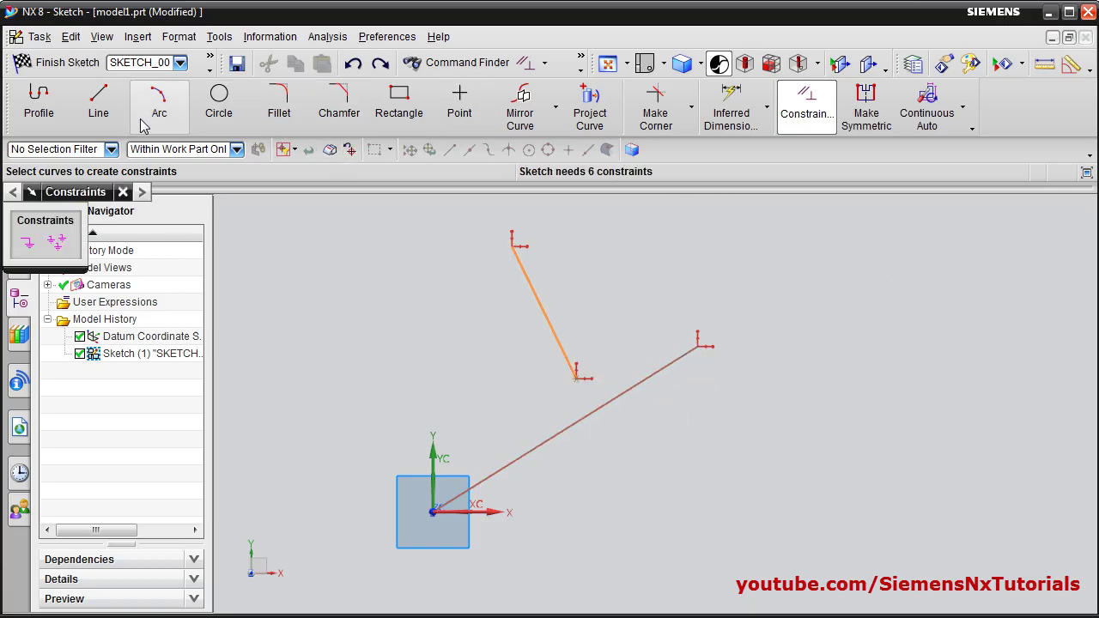
- Draw a separate third line above the free end of the origin line, about 33 long at an angle of about 33 degrees
left_click(691, 281)
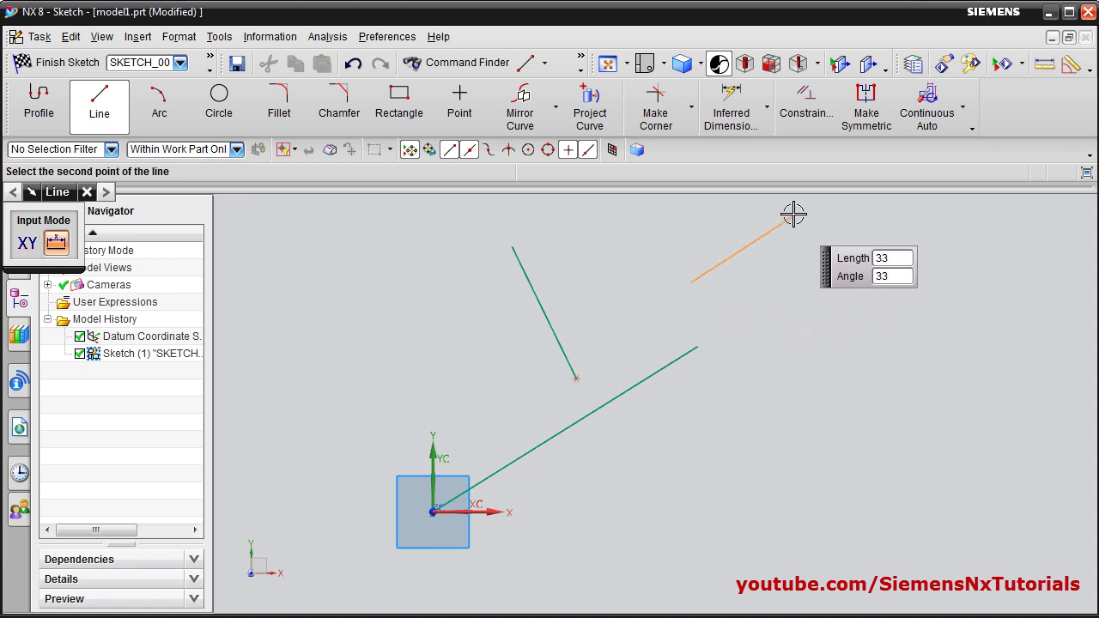
left_click(792, 215)
key("Escape")
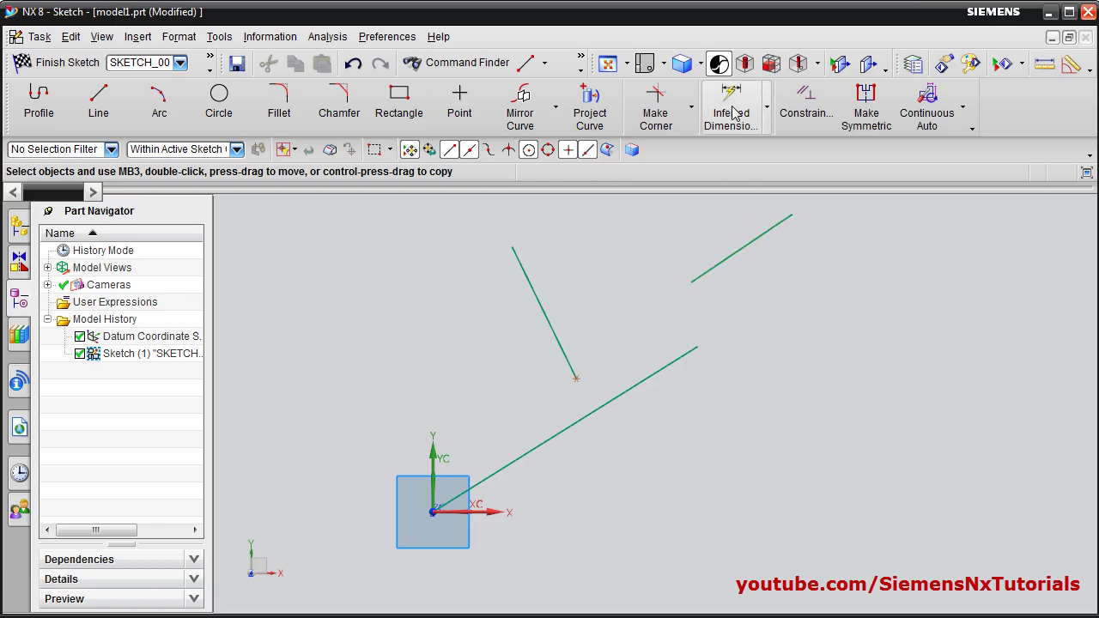
- Apply a Collinear constraint between the line from the origin and the new short line
left_click(804, 103)
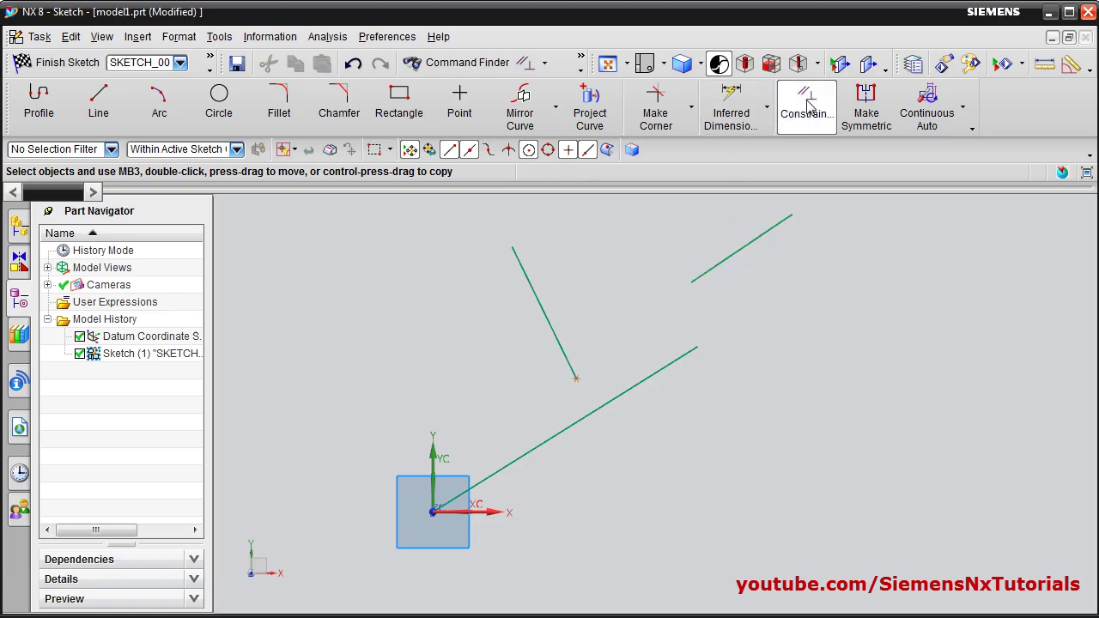
left_click(646, 380)
left_click(728, 255)
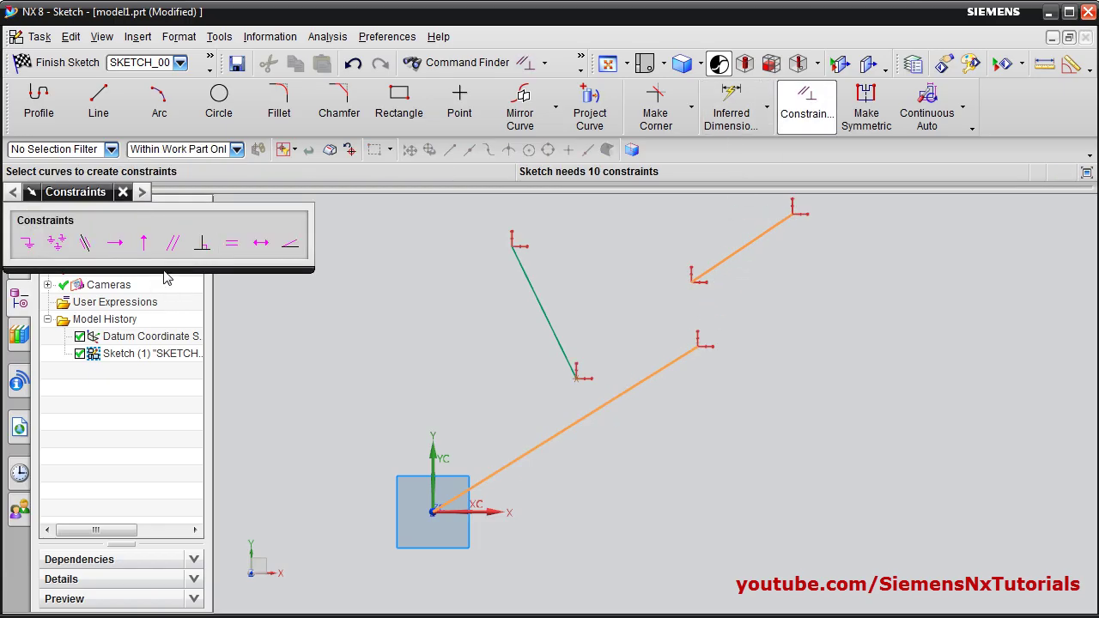
left_click(88, 245)
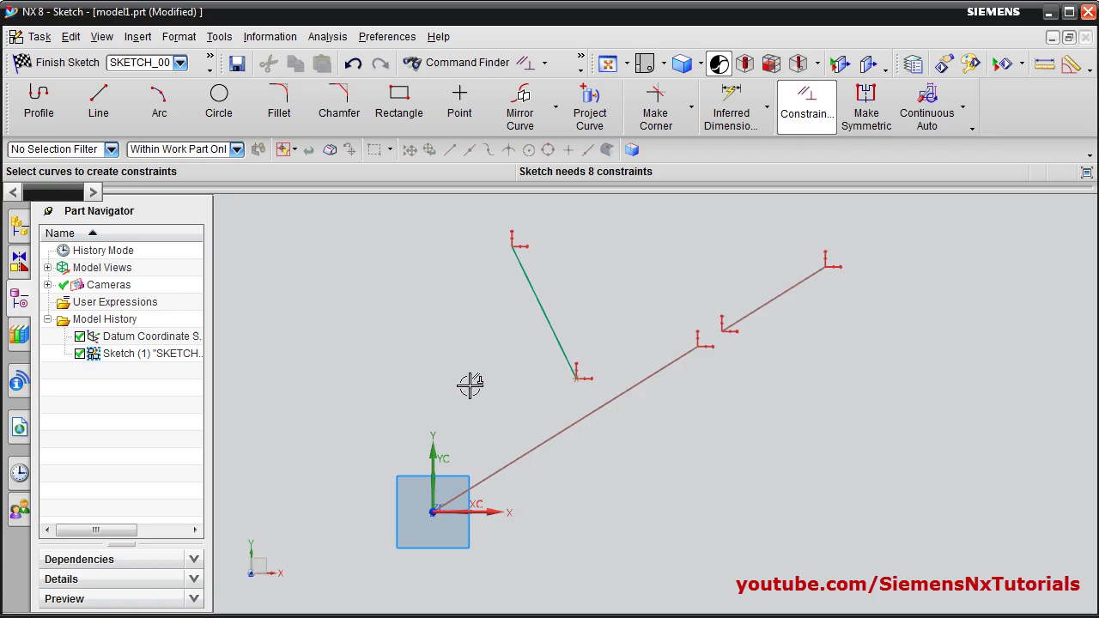
- Draw a circle by centre and diameter below the free end of the origin line, touching none of the lines
left_click(219, 112)
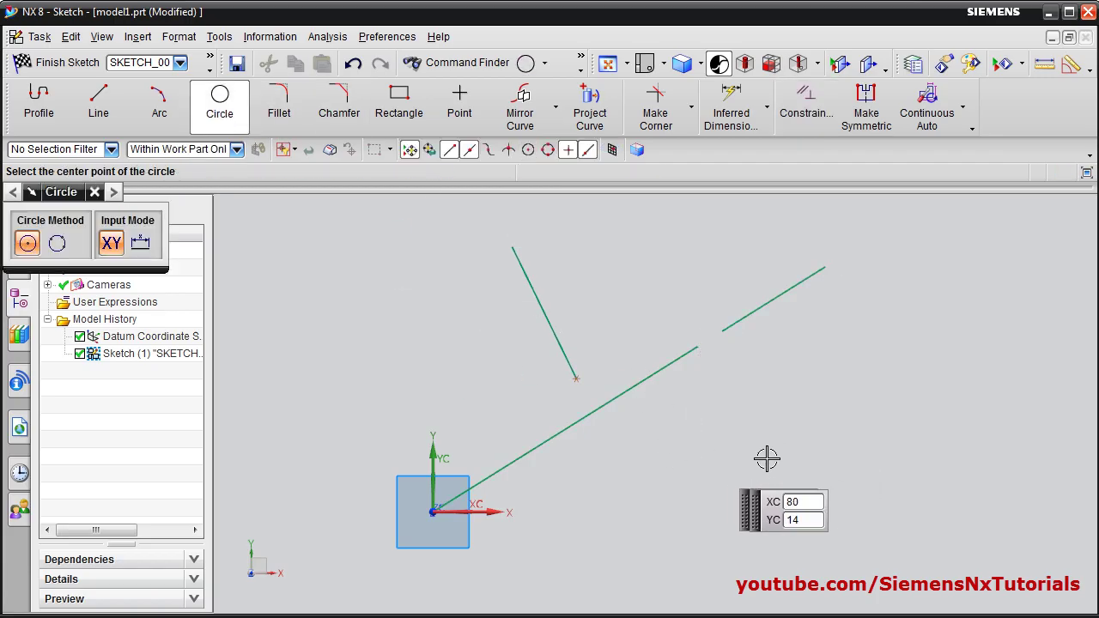
left_click(737, 454)
left_click(801, 487)
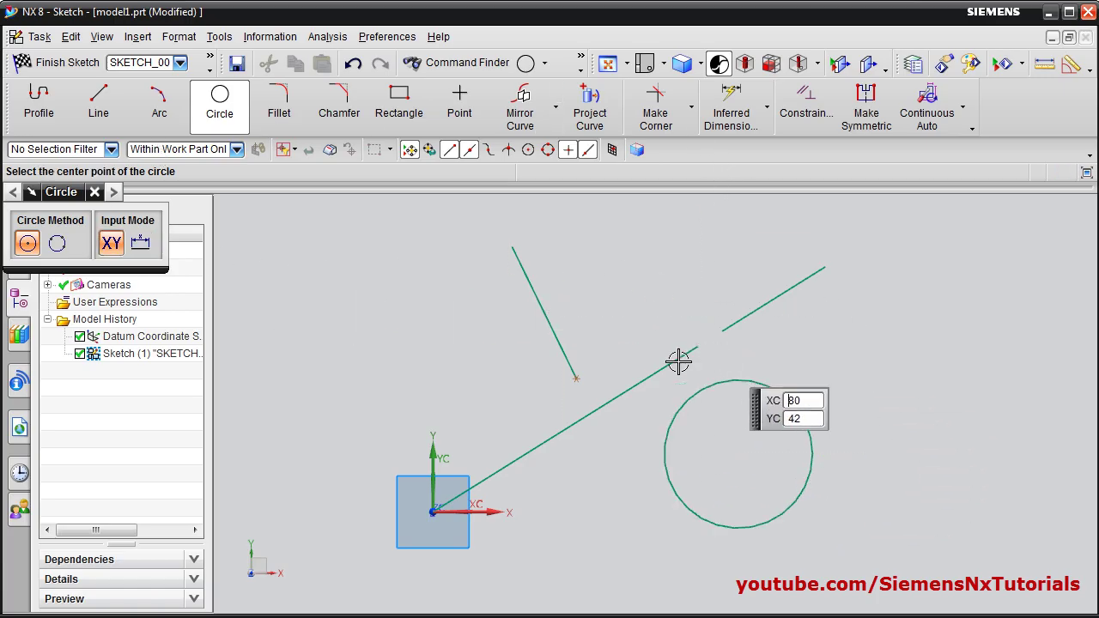
- Apply a Tangent constraint between the circle and the line from the origin, and leave the Constraints command
left_click(811, 110)
left_click(687, 400)
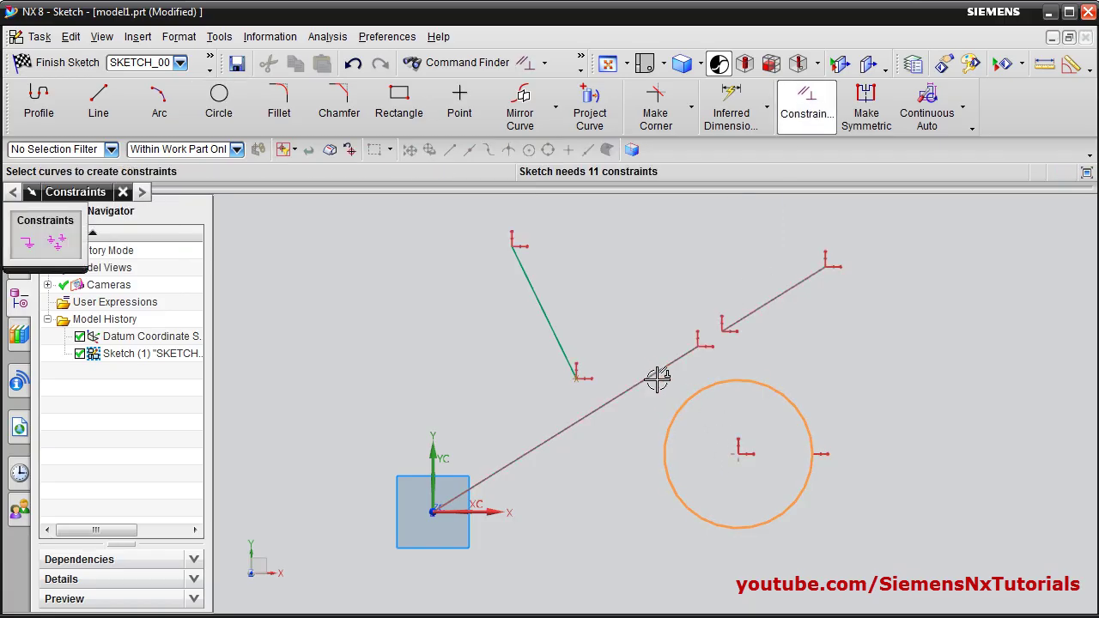
left_click(653, 375)
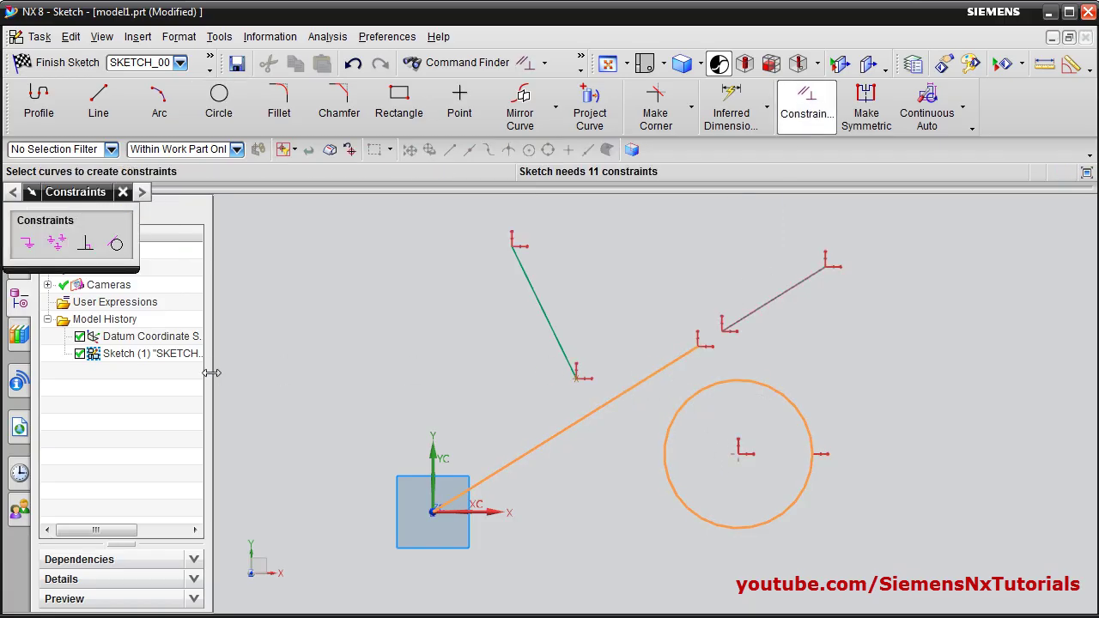
left_click(115, 245)
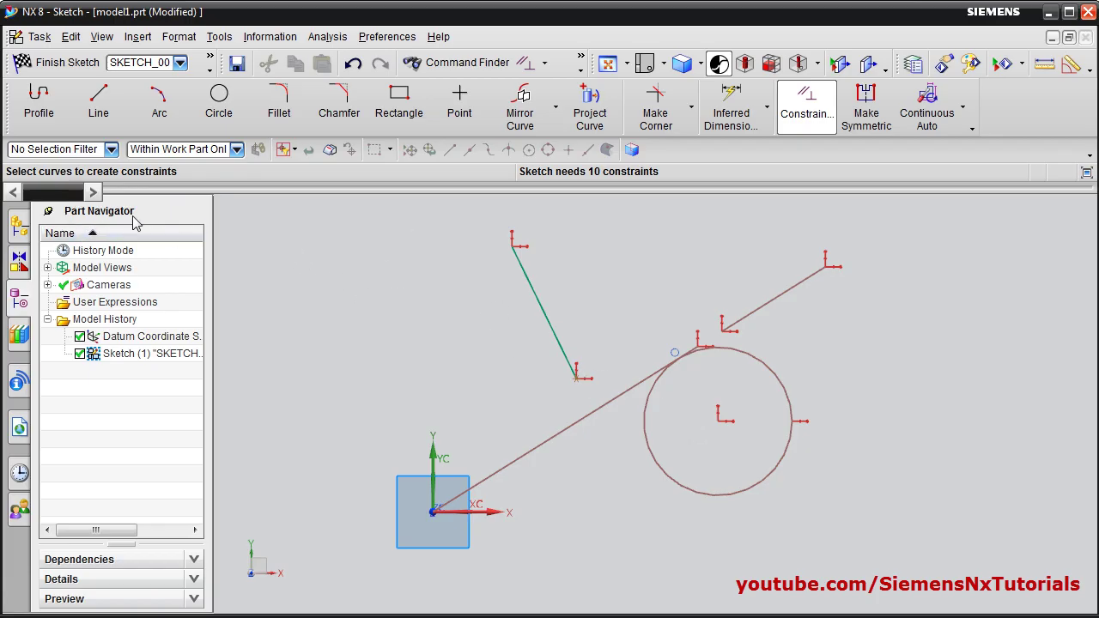
key("Escape")
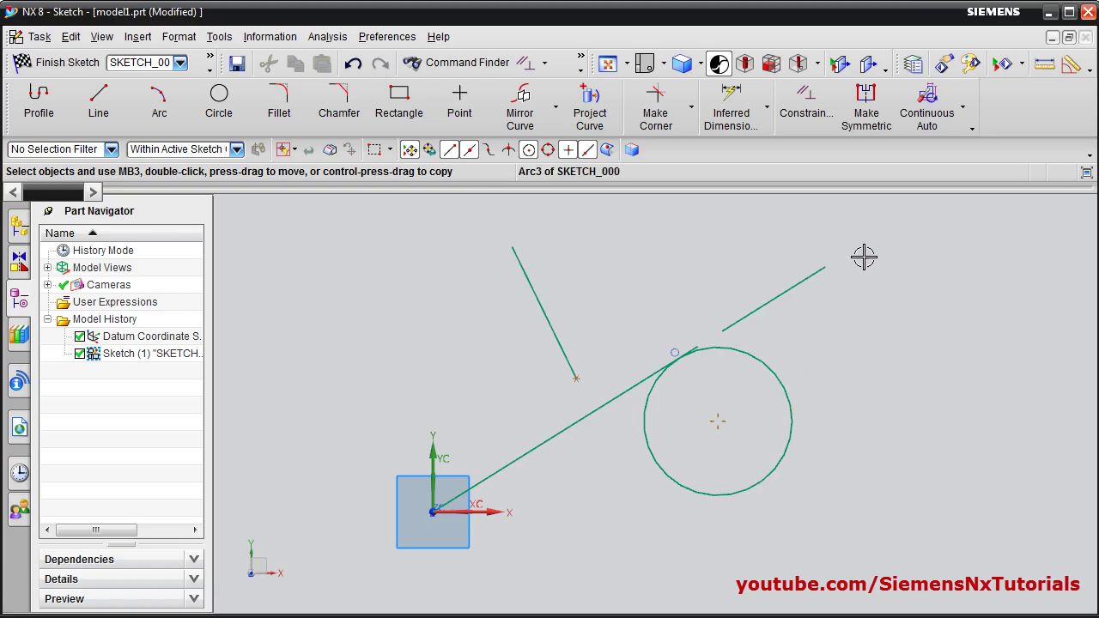